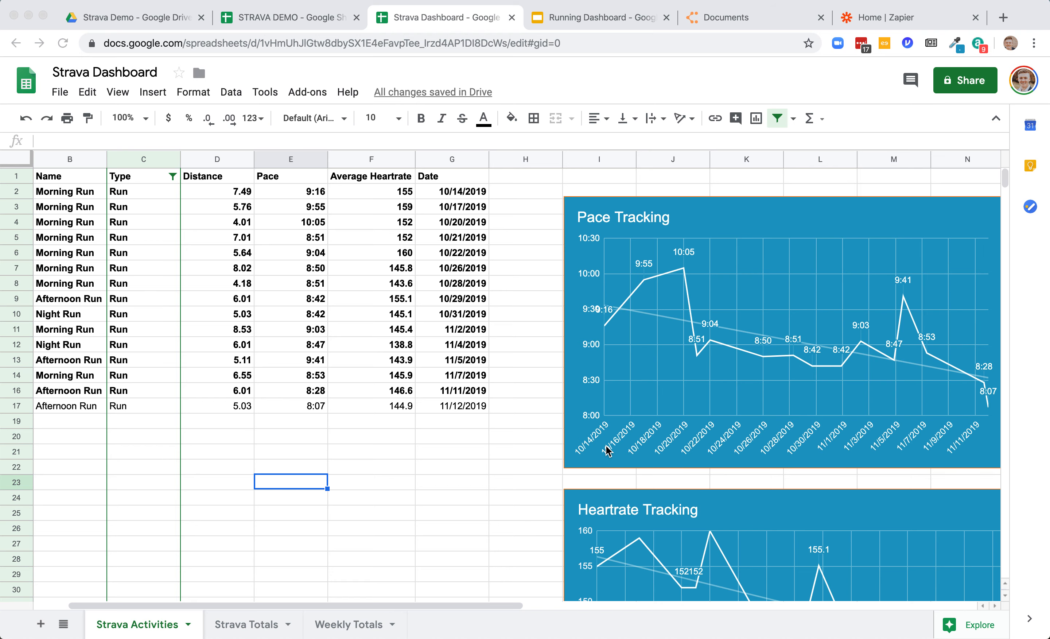
- Examine the Strava Dashboard sheet's activity rows and the pace and heart-rate charts beside them
{"action": "scroll", "coordinate": [607, 450], "scroll_direction": "right", "scroll_amount": 5}
{"action": "scroll", "coordinate": [567, 458], "scroll_direction": "left", "scroll_amount": 8}
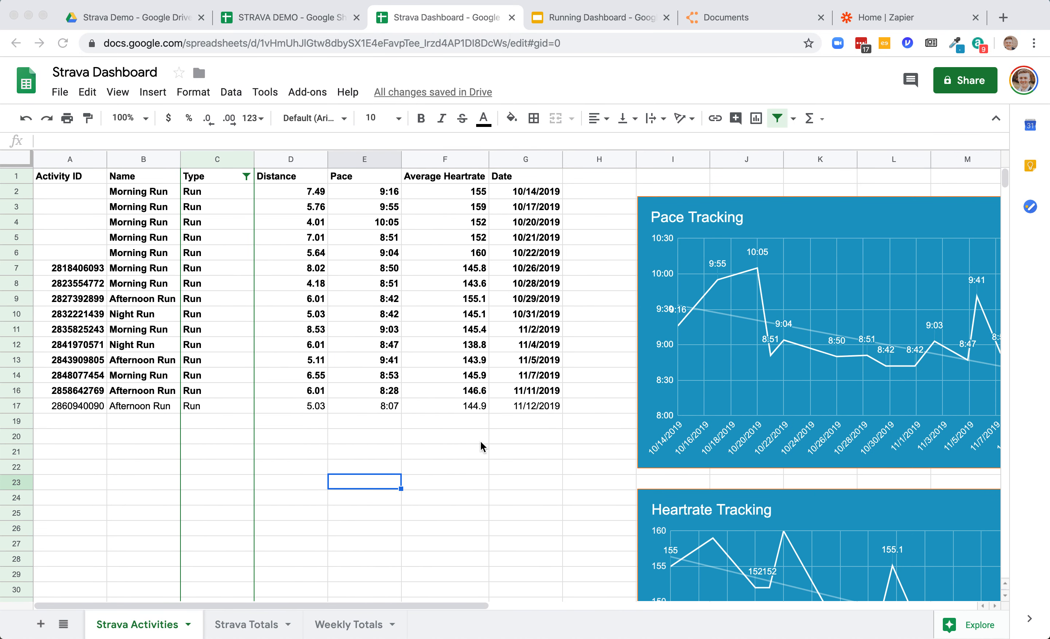
{"action": "scroll", "coordinate": [482, 447], "scroll_direction": "down", "scroll_amount": 1}
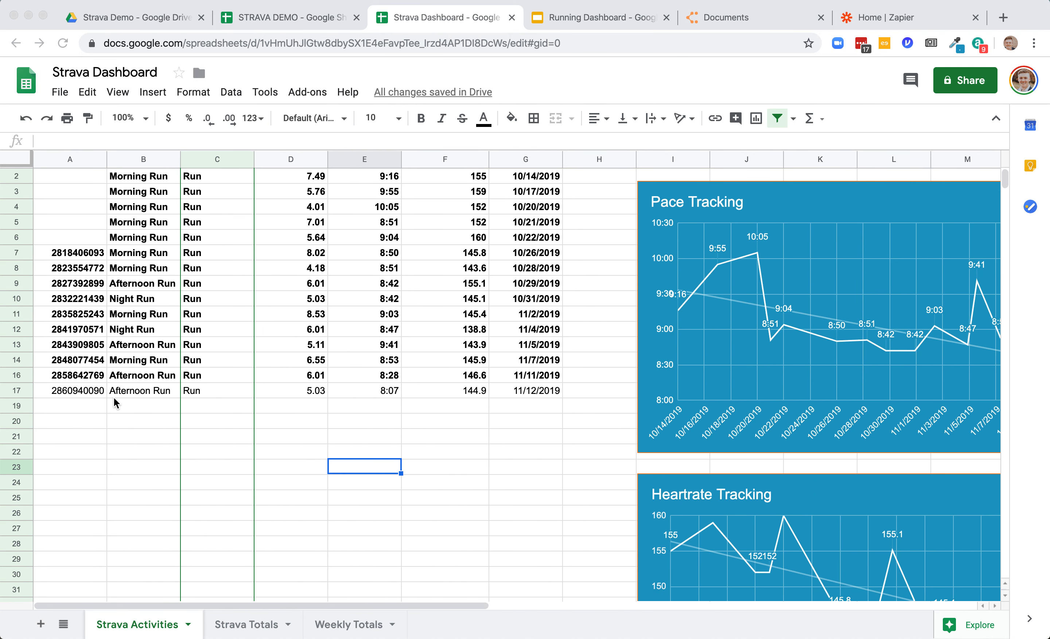
{"action": "left_click", "coordinate": [523, 392]}
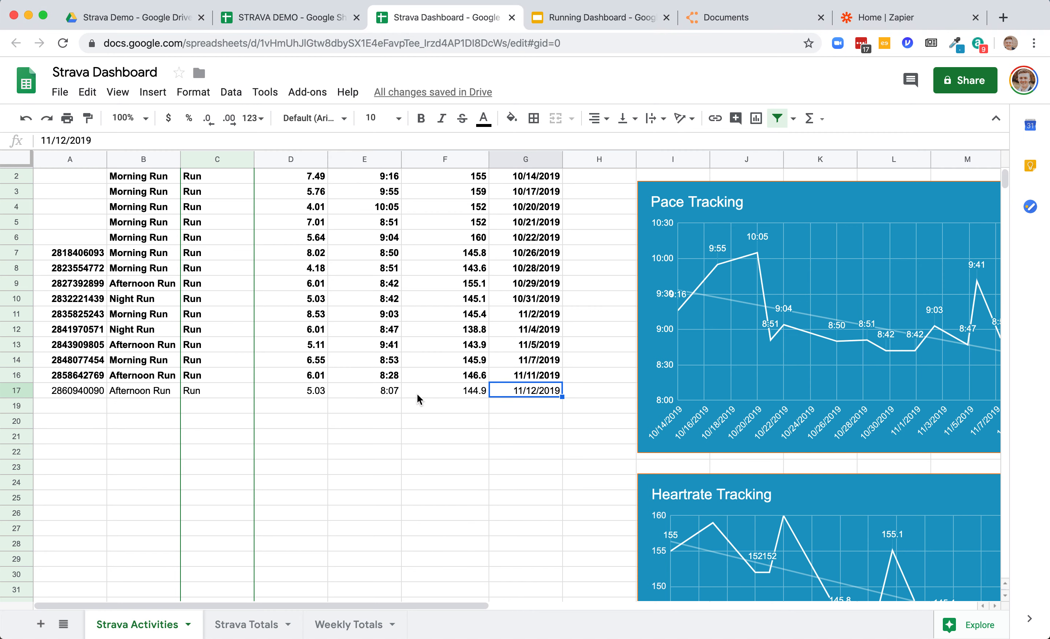
{"action": "scroll", "coordinate": [417, 398], "scroll_direction": "up", "scroll_amount": 1}
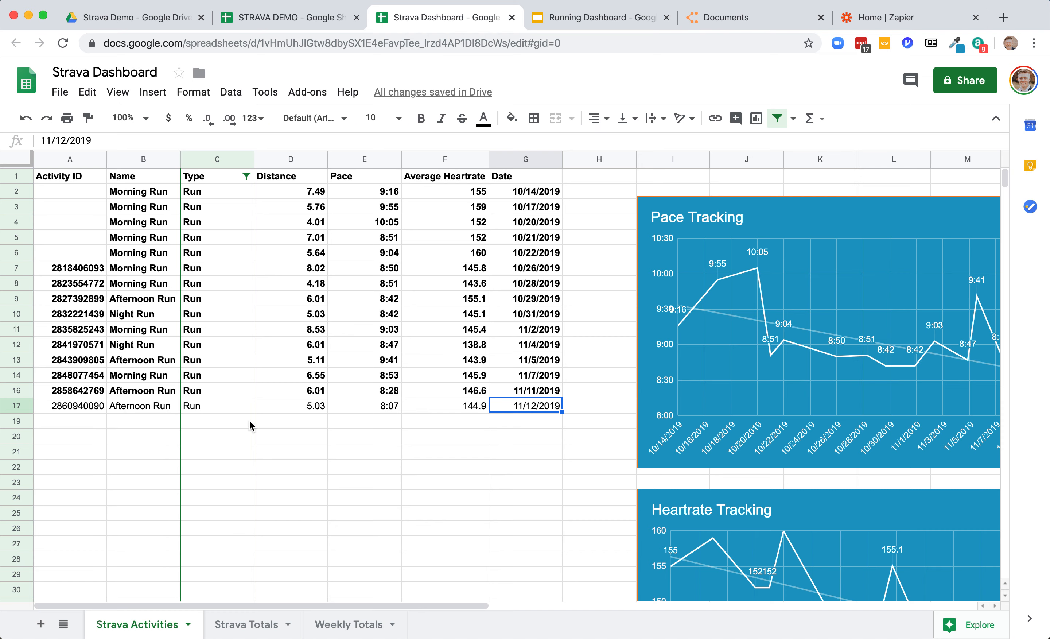
{"action": "scroll", "coordinate": [435, 446], "scroll_direction": "right", "scroll_amount": 3}
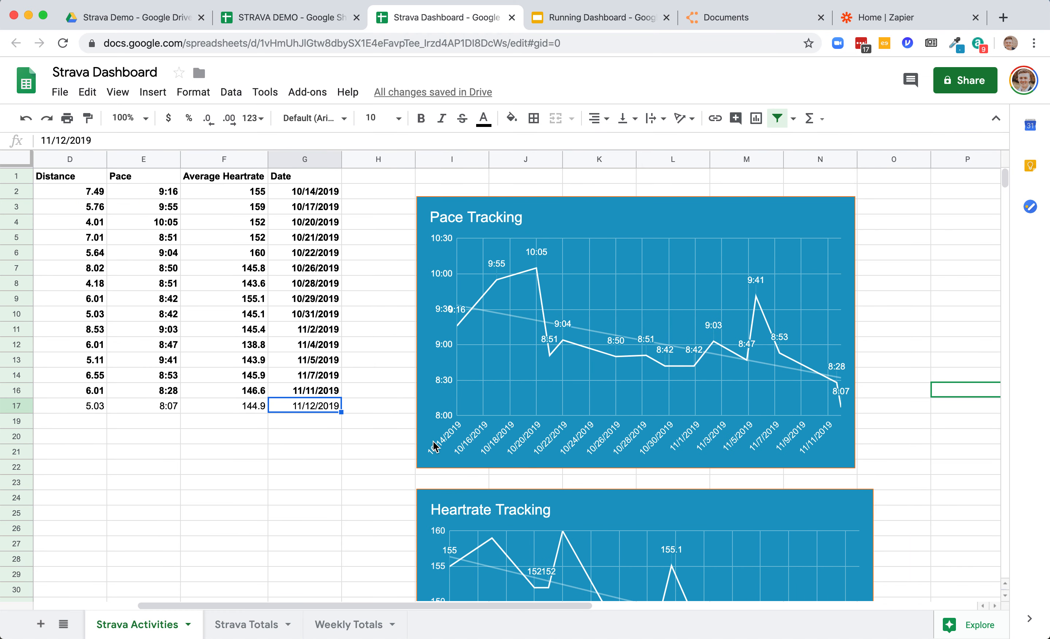
{"action": "scroll", "coordinate": [435, 447], "scroll_direction": "down", "scroll_amount": 1}
{"action": "scroll", "coordinate": [435, 447], "scroll_direction": "right", "scroll_amount": 1}
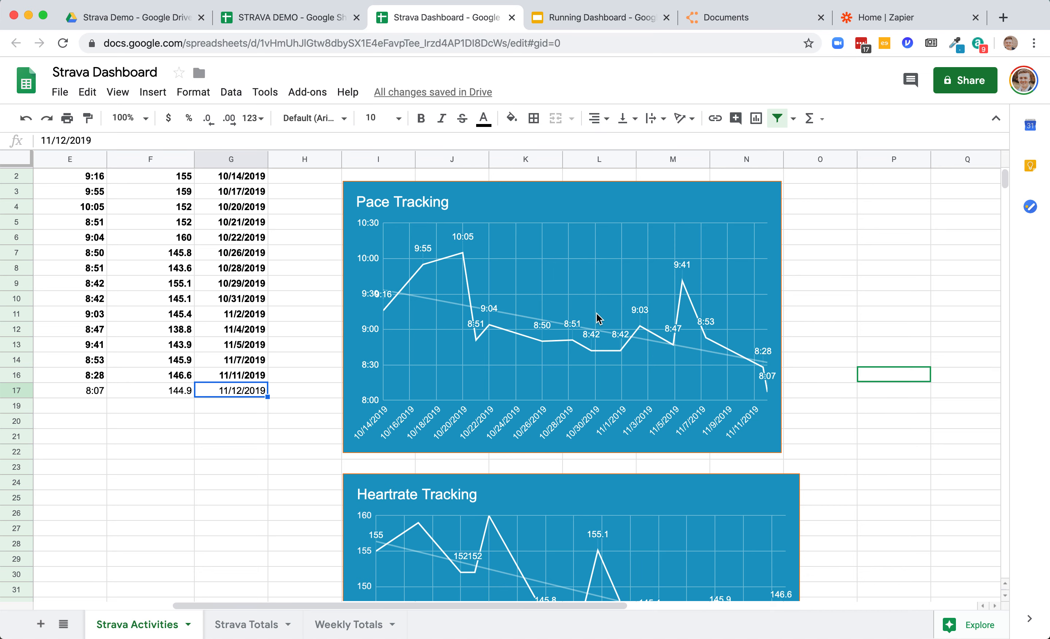
{"action": "scroll", "coordinate": [598, 319], "scroll_direction": "down", "scroll_amount": 8}
{"action": "scroll", "coordinate": [473, 405], "scroll_direction": "down", "scroll_amount": 4}
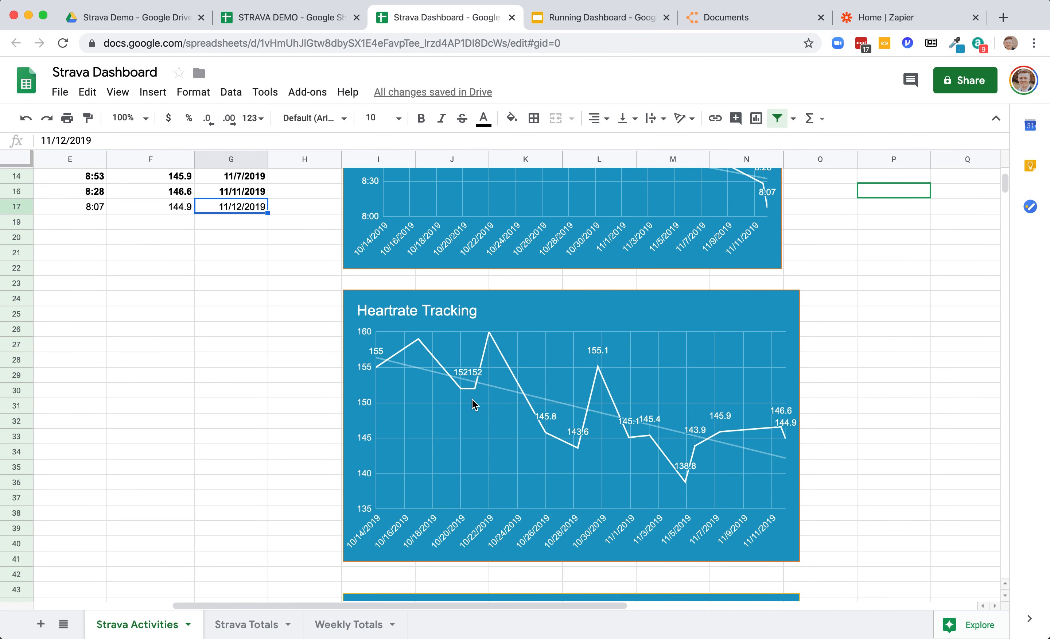
{"action": "scroll", "coordinate": [473, 405], "scroll_direction": "down", "scroll_amount": 10}
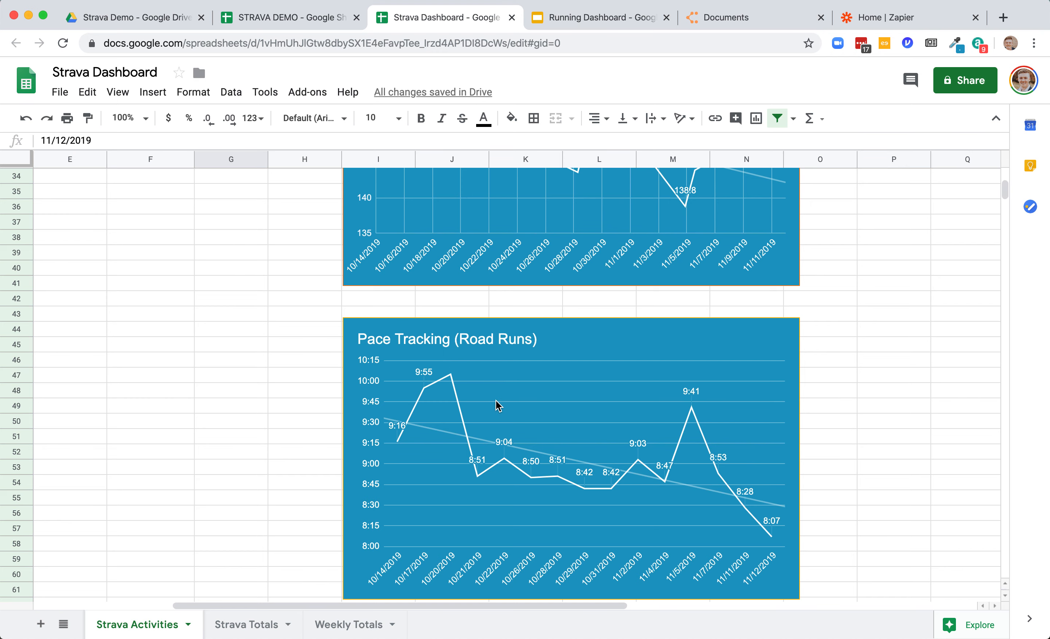
{"action": "scroll", "coordinate": [499, 406], "scroll_direction": "up", "scroll_amount": 10}
{"action": "scroll", "coordinate": [498, 406], "scroll_direction": "left", "scroll_amount": 3}
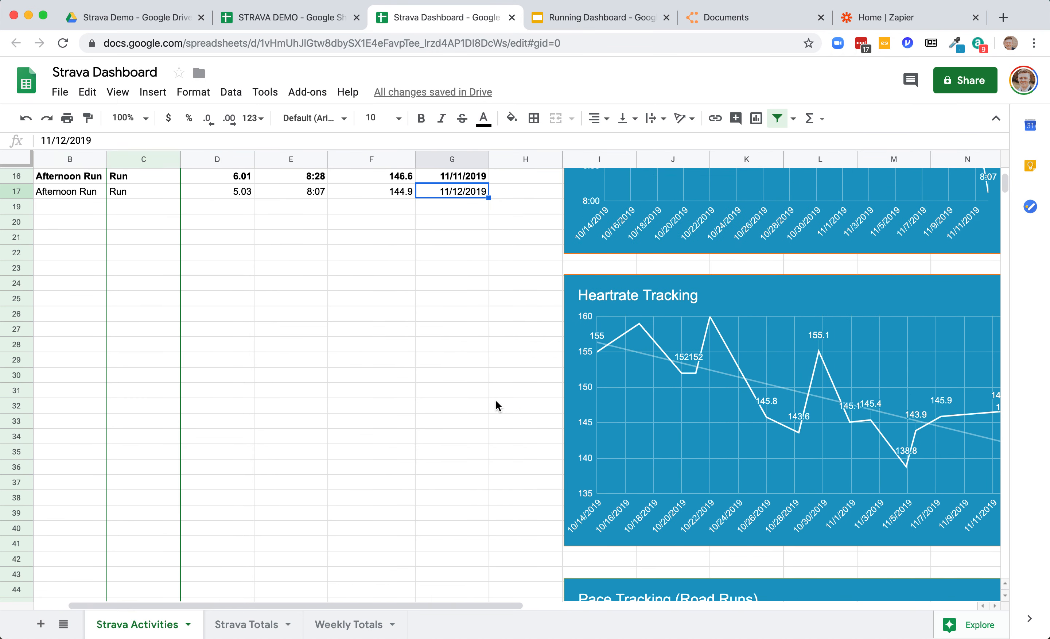
{"action": "scroll", "coordinate": [498, 406], "scroll_direction": "up", "scroll_amount": 2}
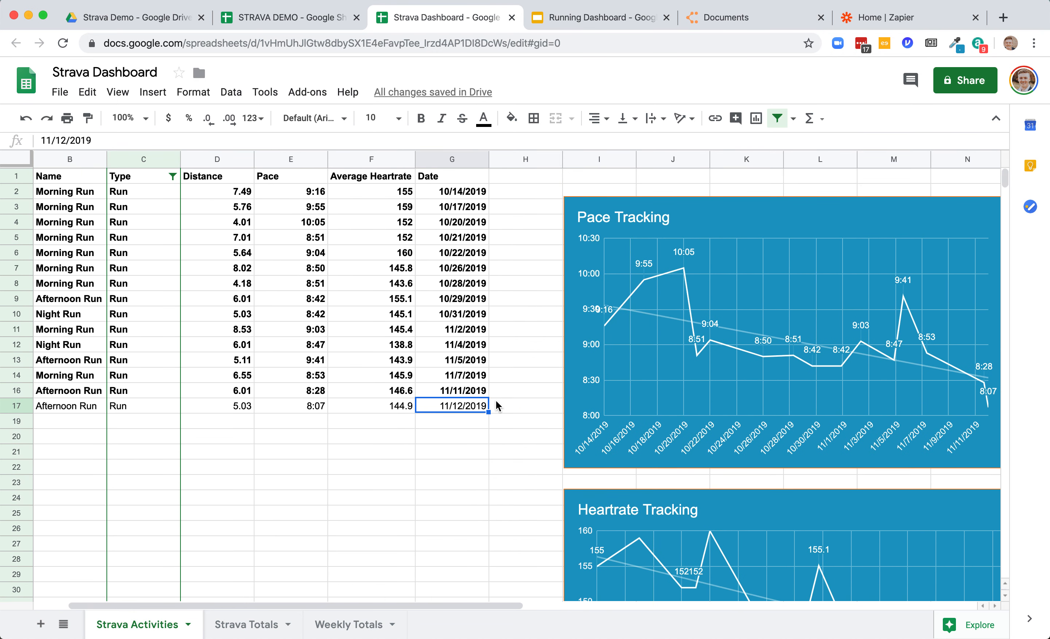
- Review the Type column's filter values and the Pace Tracking (Road Runs) chart below
{"action": "left_click", "coordinate": [172, 177]}
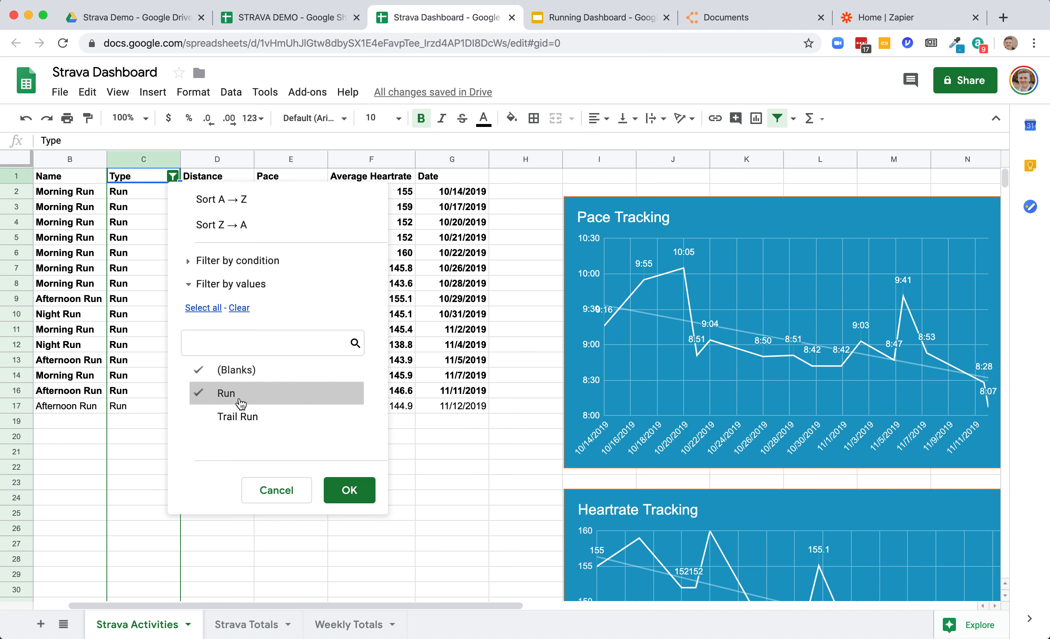
{"action": "left_click", "coordinate": [443, 482]}
{"action": "scroll", "coordinate": [459, 495], "scroll_direction": "down", "scroll_amount": 10}
{"action": "scroll", "coordinate": [459, 495], "scroll_direction": "right", "scroll_amount": 3}
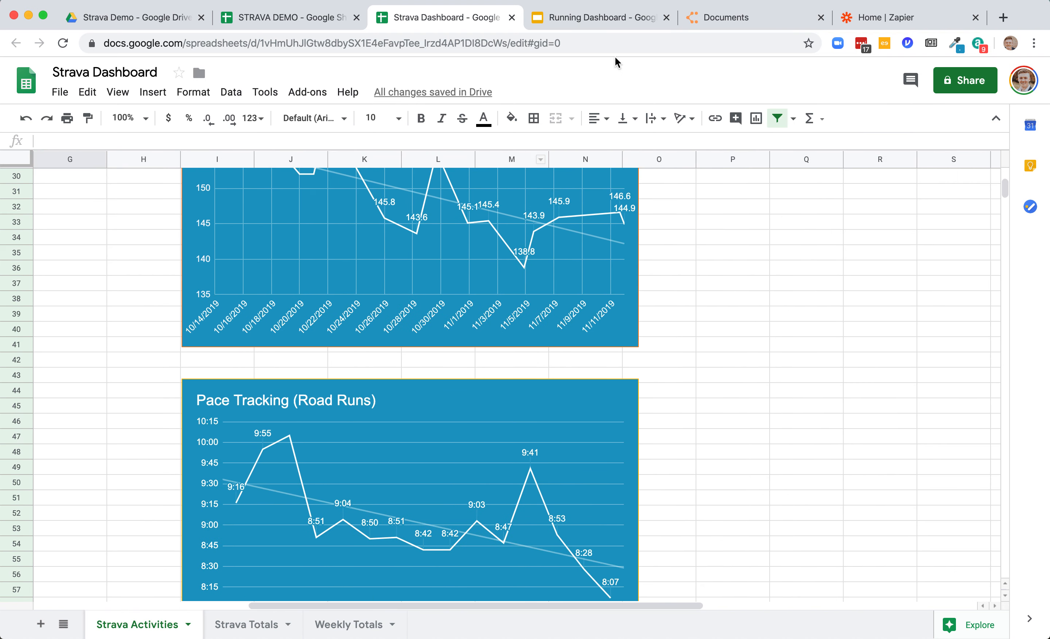
- Switch to the Running Dashboard presentation and present it from slide 1 through the dashboard slide
{"action": "left_click", "coordinate": [605, 20]}
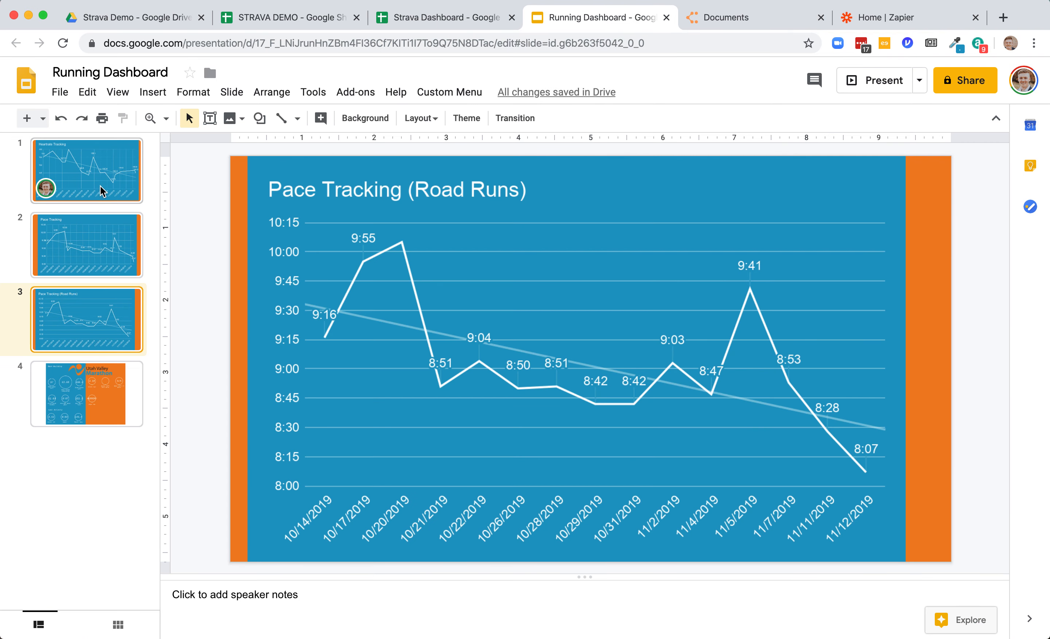
{"action": "left_click", "coordinate": [113, 193]}
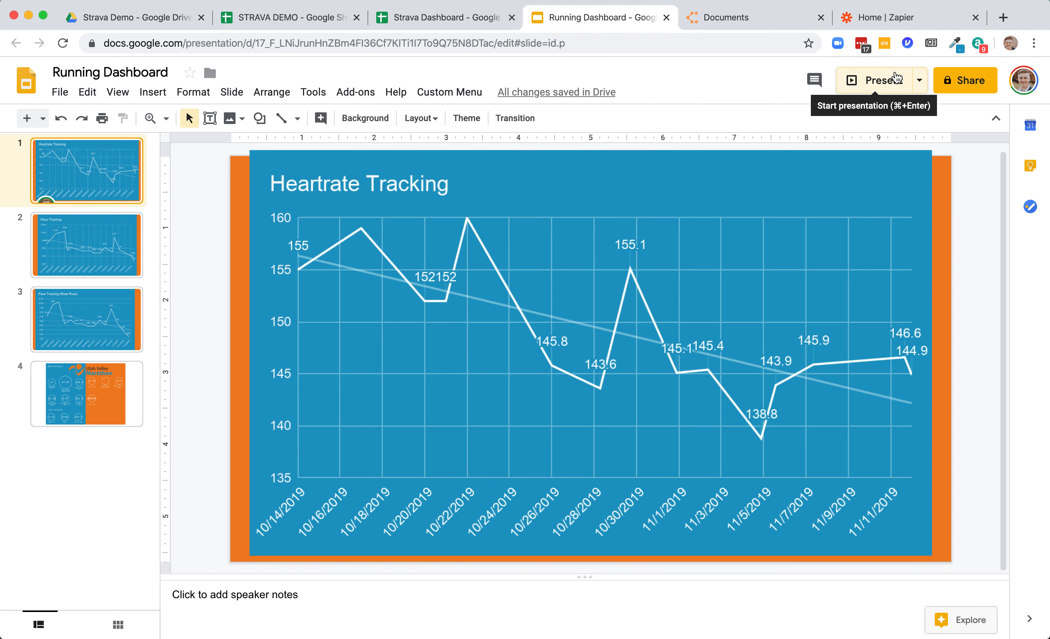
{"action": "left_click", "coordinate": [897, 76]}
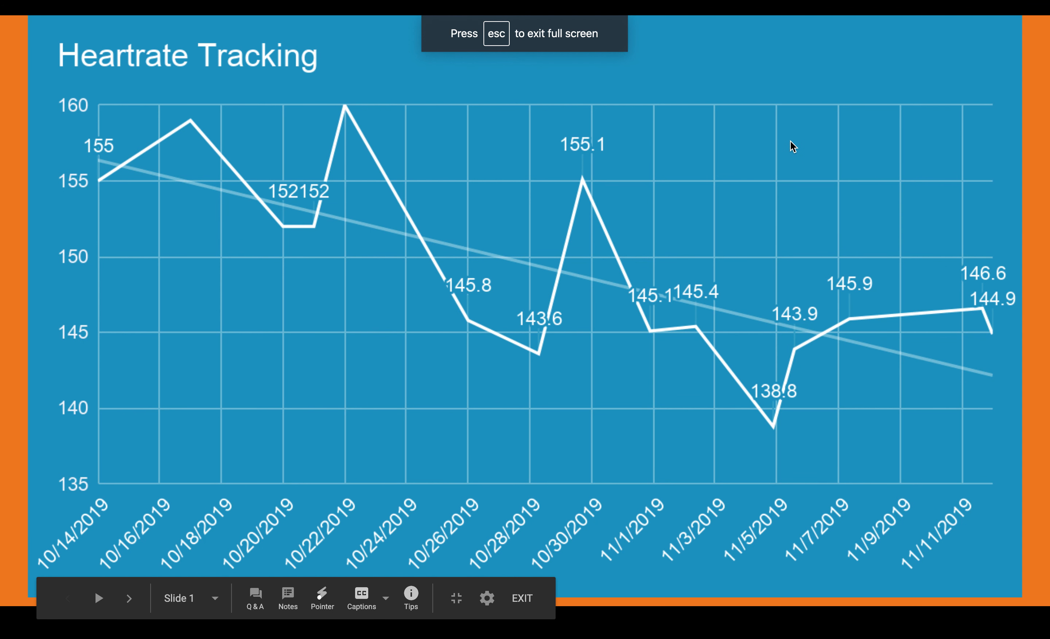
{"action": "key", "text": "Right"}
{"action": "key", "text": "Right"}
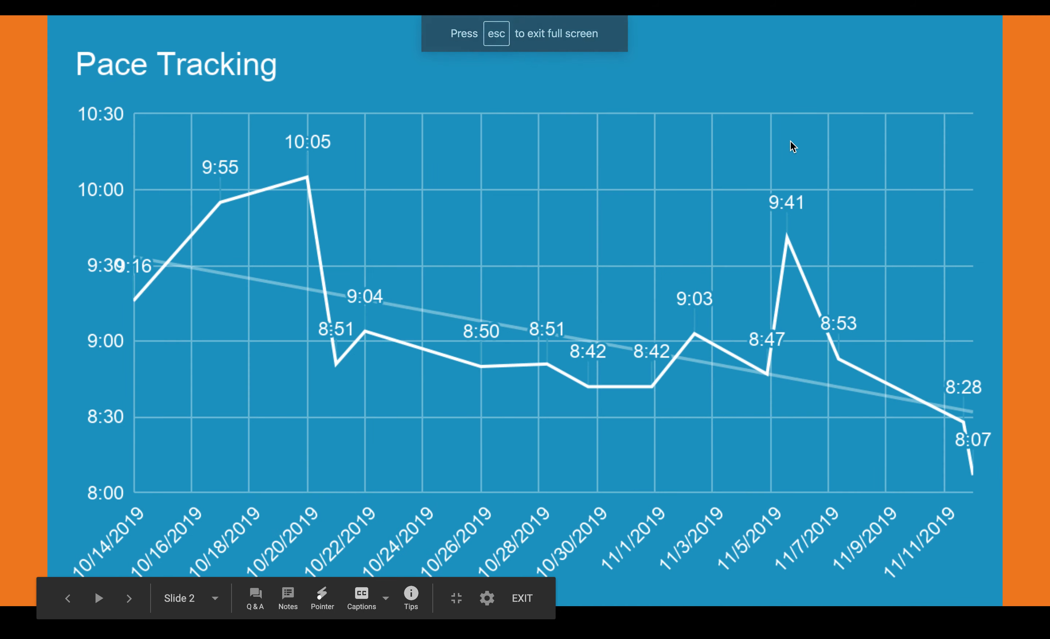
{"action": "key", "text": "Left"}
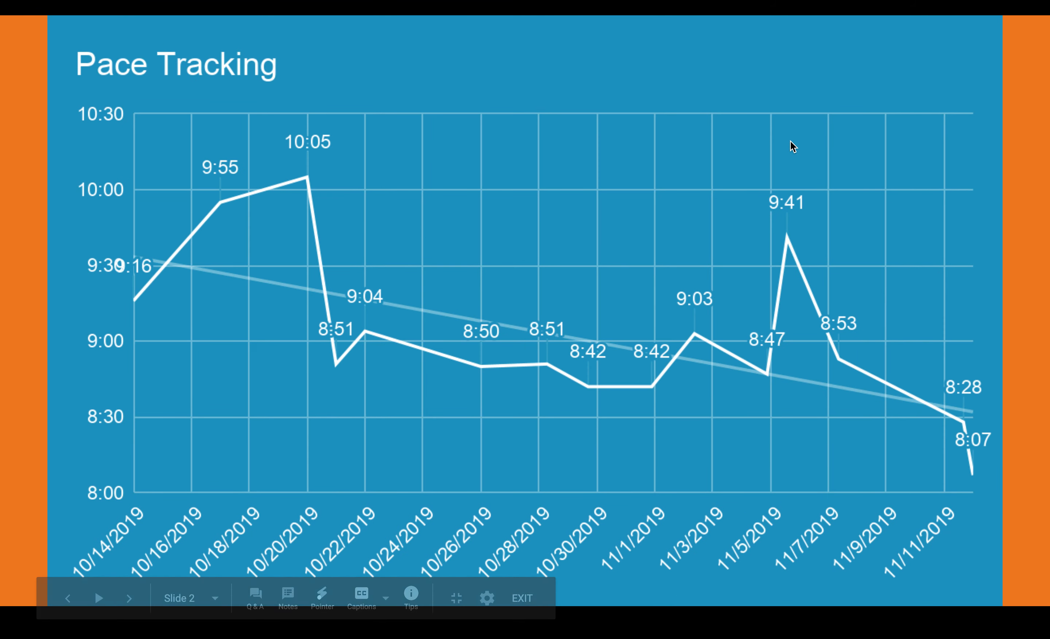
{"action": "key", "text": "Right"}
{"action": "key", "text": "Right"}
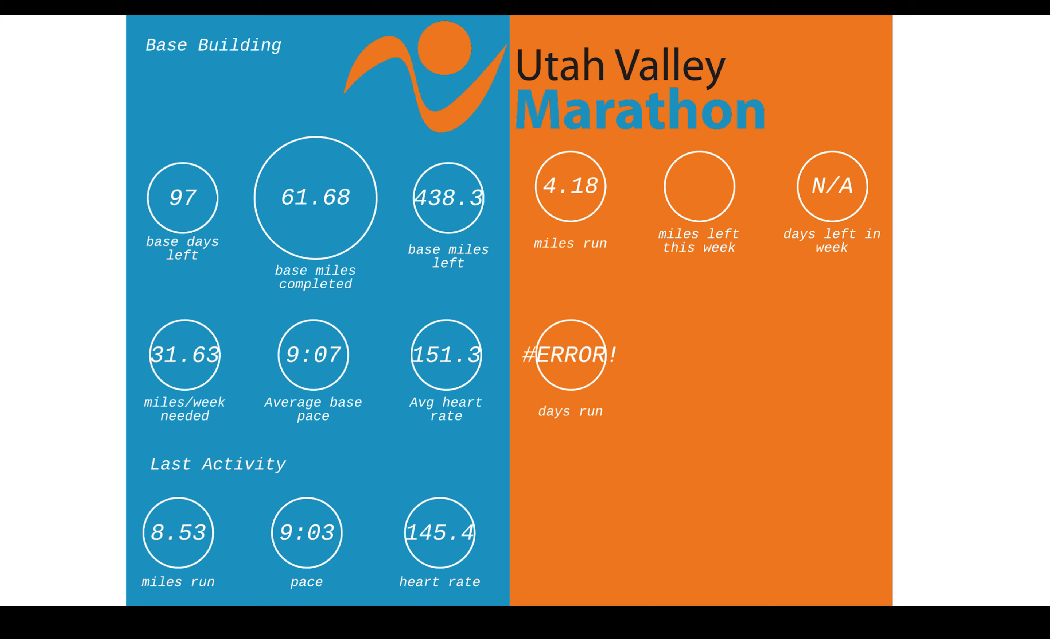
{"action": "key", "text": "Escape"}
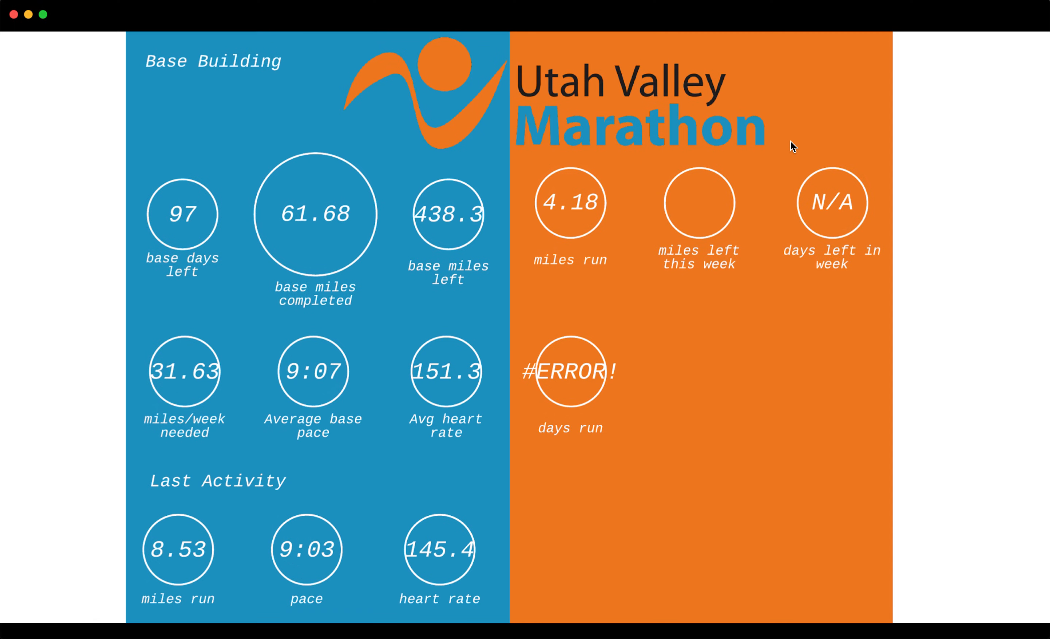
- Browse the slides and inspect the linked chart options on the Pace Tracking (Road Runs) slide
{"action": "left_click", "coordinate": [95, 188]}
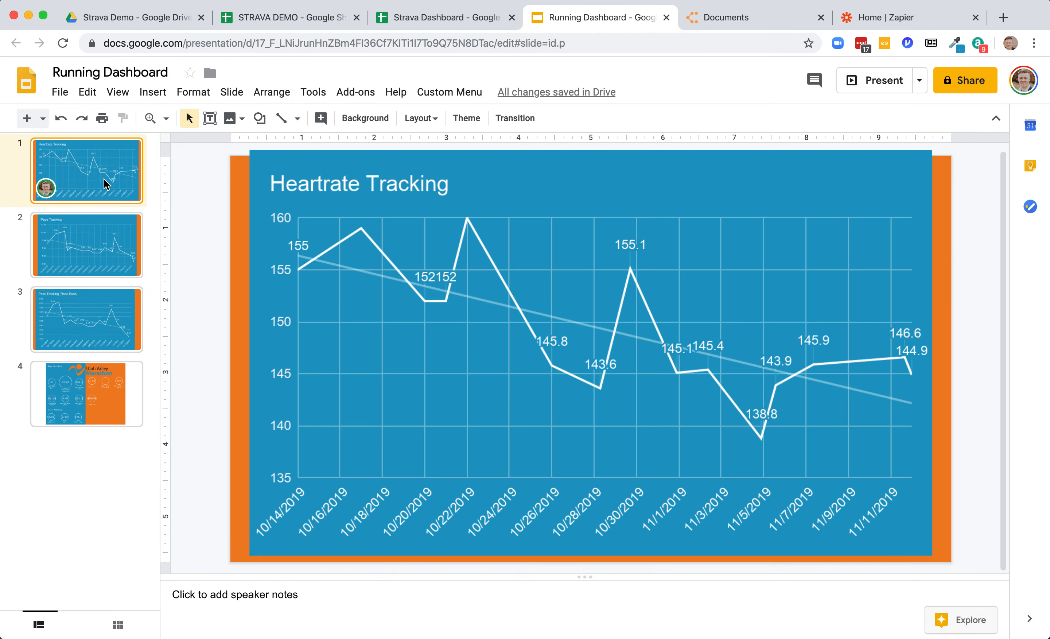
{"action": "left_click", "coordinate": [107, 236]}
{"action": "left_click", "coordinate": [100, 302]}
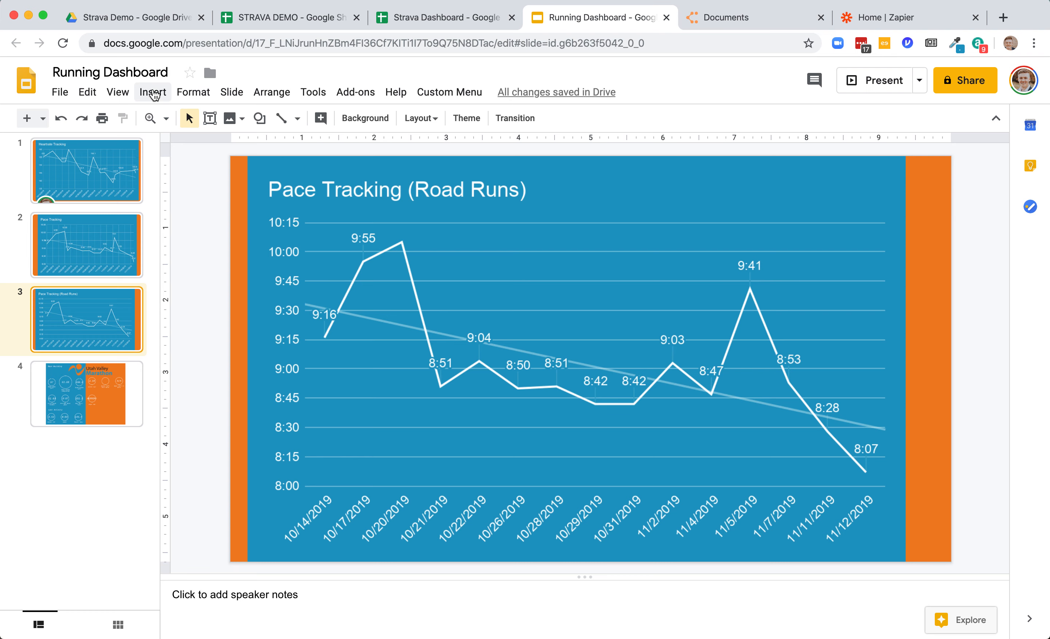
{"action": "left_click", "coordinate": [153, 92]}
{"action": "mouse_move", "coordinate": [210, 260]}
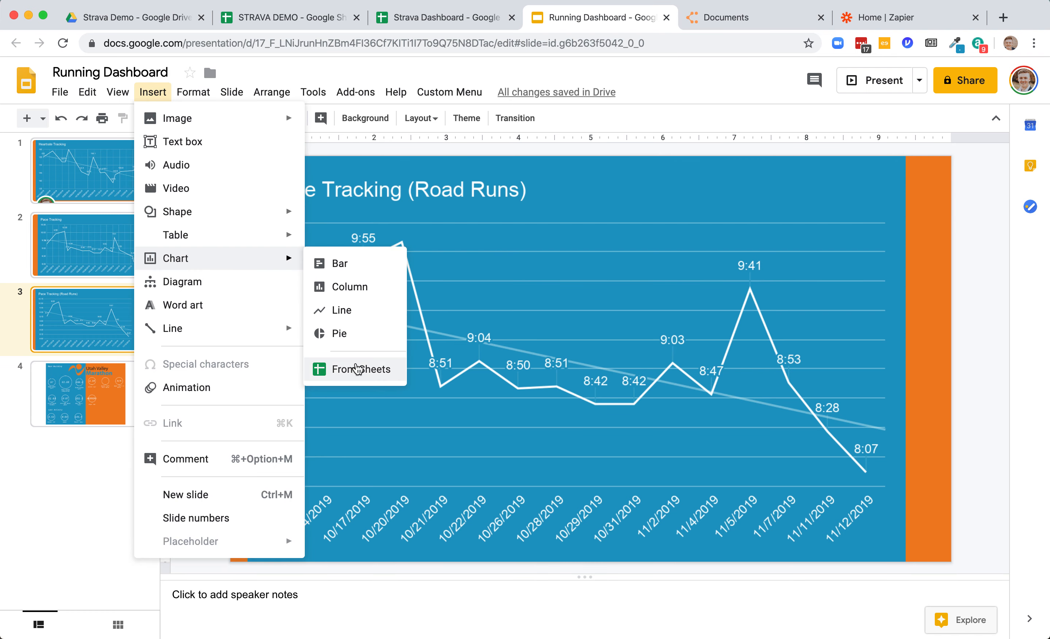
{"action": "left_click", "coordinate": [757, 253]}
{"action": "left_click", "coordinate": [888, 173]}
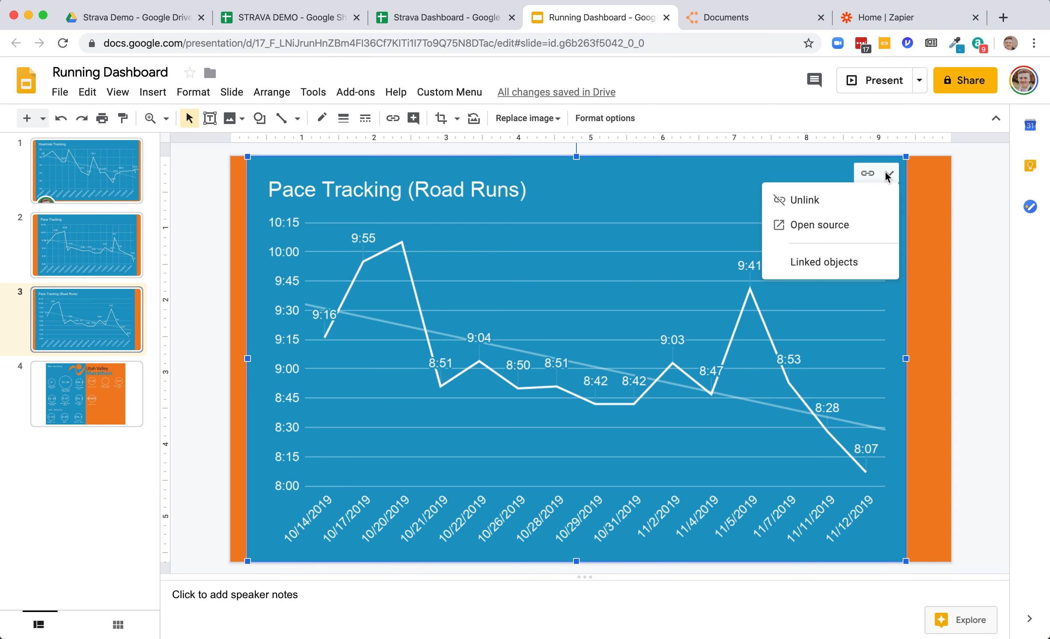
{"action": "left_click", "coordinate": [965, 208]}
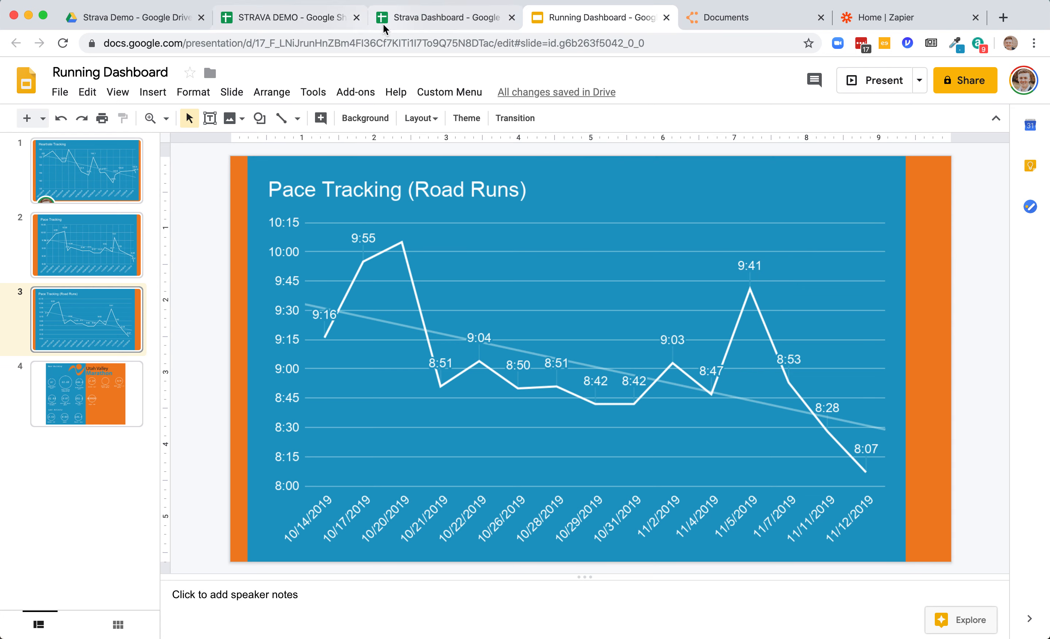
- Switch to Zapier and start making a new Zap
{"action": "left_click", "coordinate": [867, 26]}
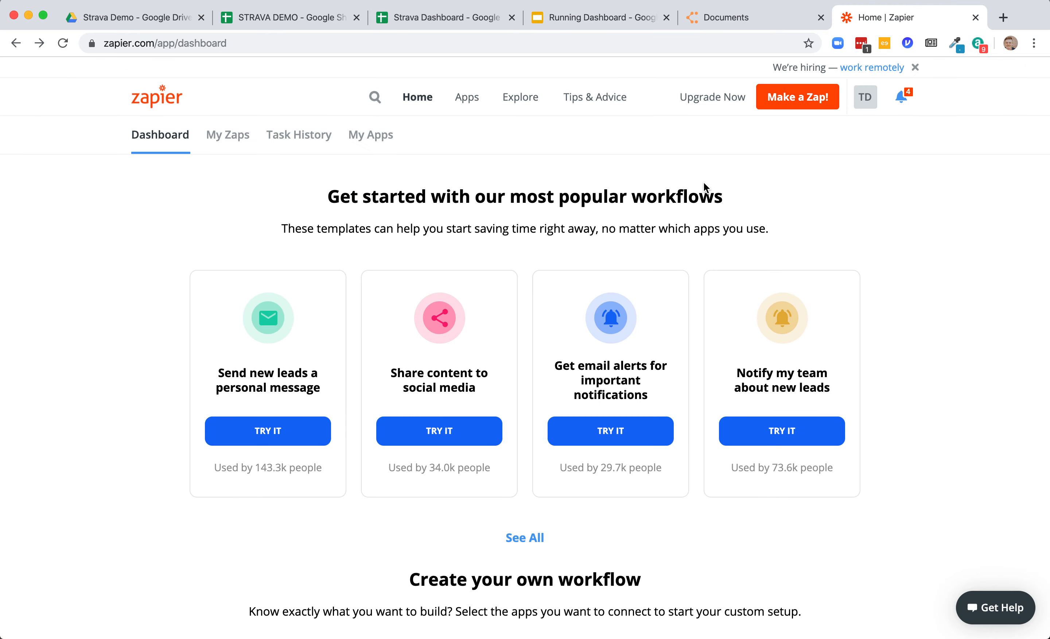
{"action": "scroll", "coordinate": [704, 182], "scroll_direction": "down", "scroll_amount": 5}
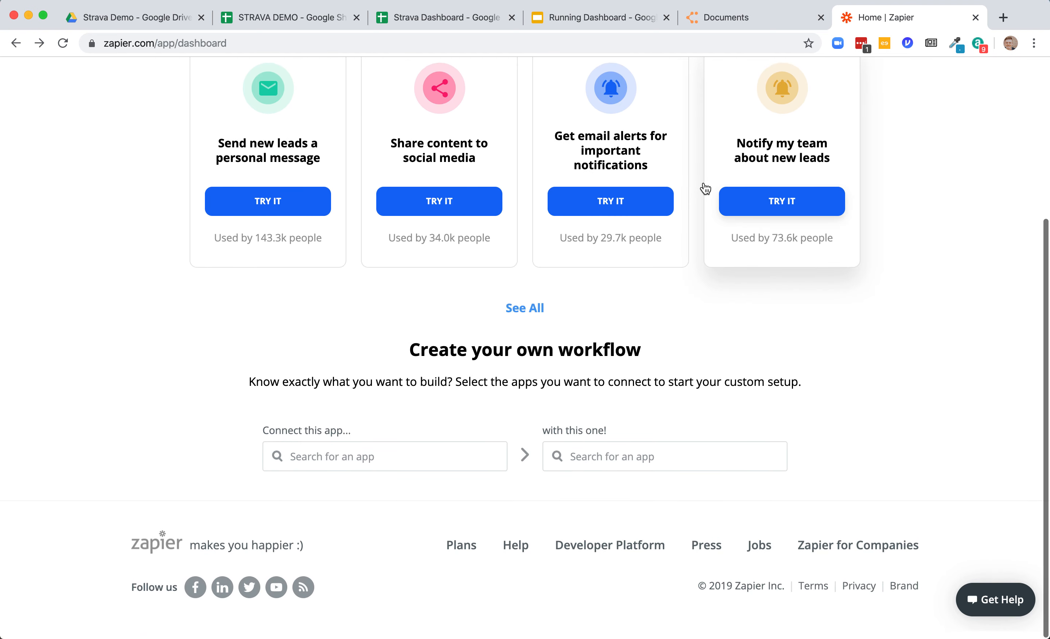
{"action": "scroll", "coordinate": [704, 188], "scroll_direction": "up", "scroll_amount": 2}
{"action": "scroll", "coordinate": [705, 188], "scroll_direction": "up", "scroll_amount": 2}
{"action": "scroll", "coordinate": [705, 188], "scroll_direction": "down", "scroll_amount": 1}
{"action": "scroll", "coordinate": [704, 186], "scroll_direction": "up", "scroll_amount": 3}
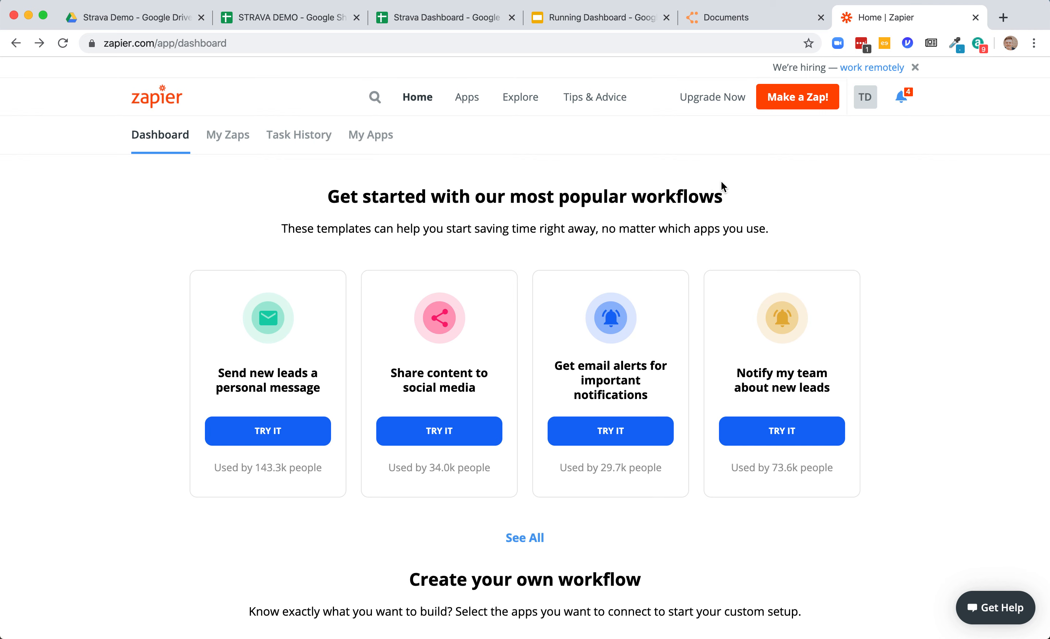
{"action": "left_click", "coordinate": [865, 106]}
{"action": "left_click", "coordinate": [902, 144]}
{"action": "left_click", "coordinate": [816, 104]}
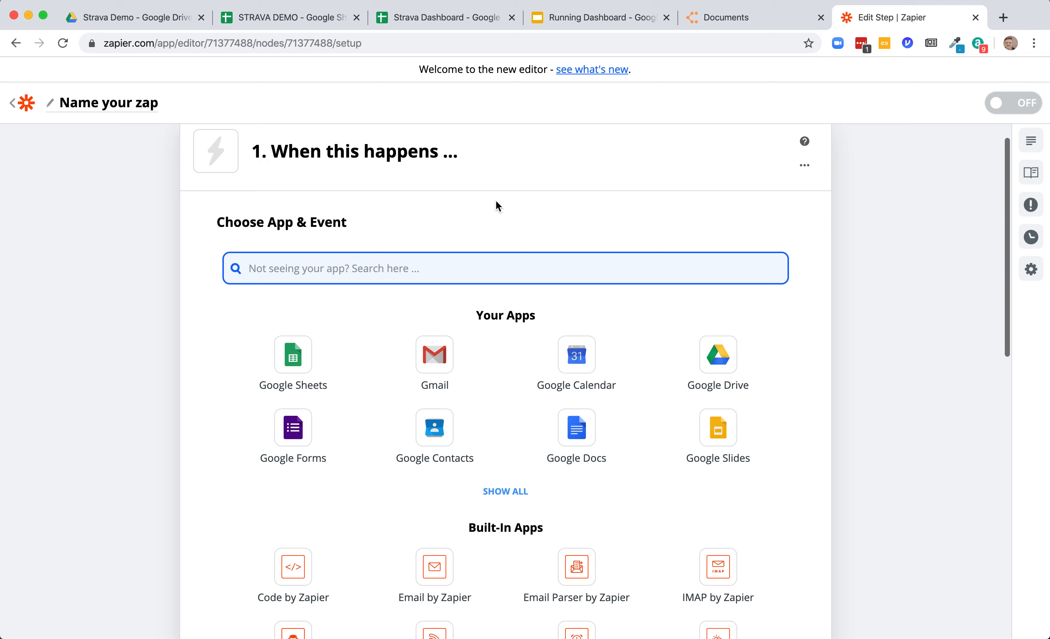
- Search for strava and choose Strava as the trigger app
{"action": "scroll", "coordinate": [359, 167], "scroll_direction": "down", "scroll_amount": 10}
{"action": "scroll", "coordinate": [358, 167], "scroll_direction": "down", "scroll_amount": 2}
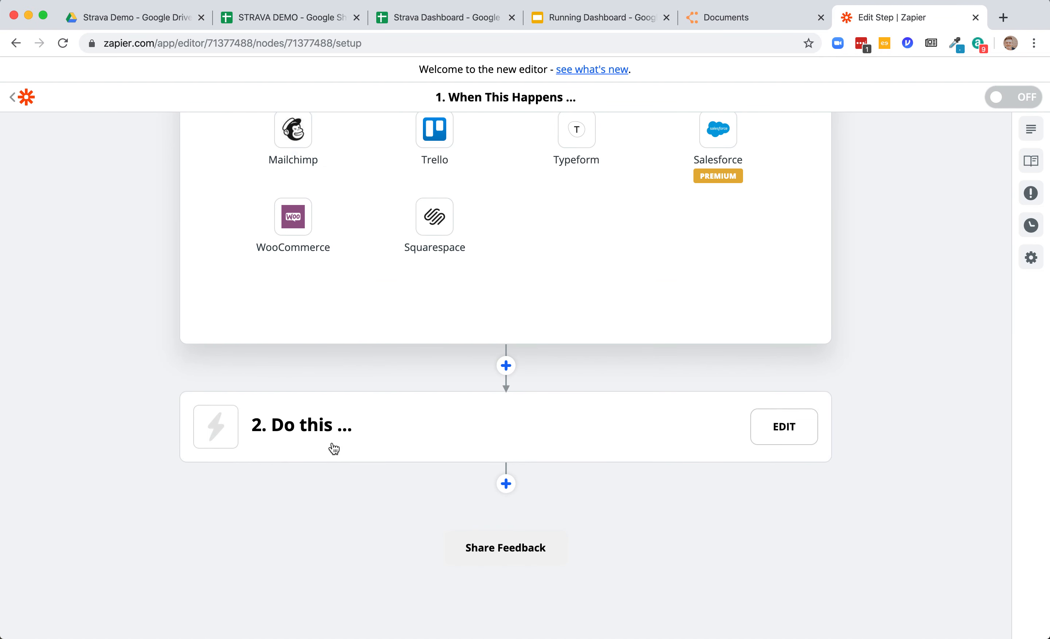
{"action": "scroll", "coordinate": [333, 446], "scroll_direction": "up", "scroll_amount": 14}
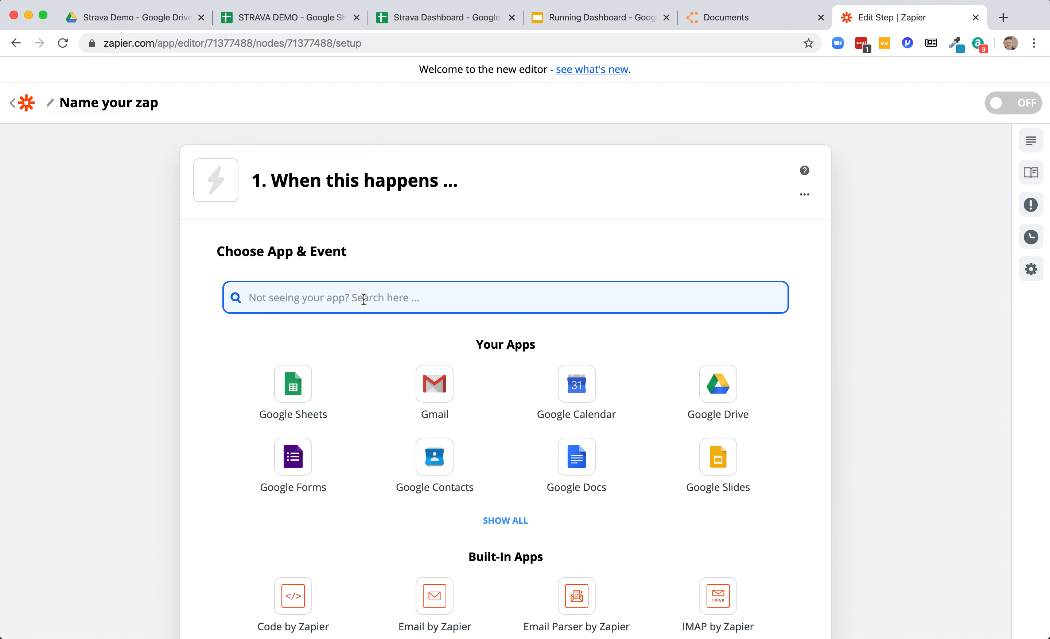
{"action": "type", "text": "strava"}
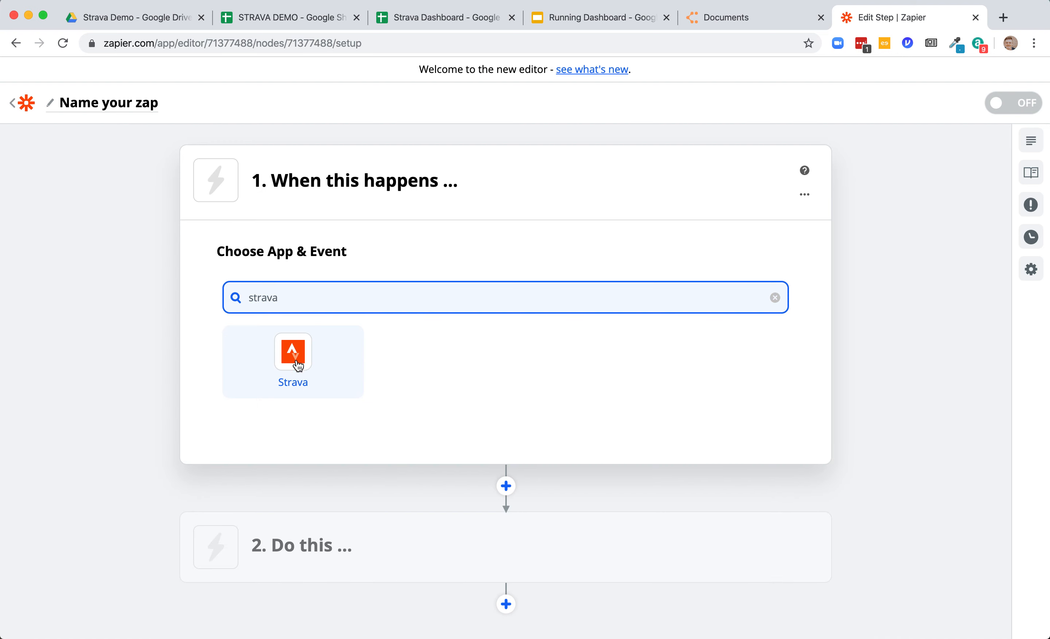
{"action": "left_click", "coordinate": [293, 362]}
- Confirm Strava as the trigger app, set the trigger event to New Activity, and continue
{"action": "left_click", "coordinate": [452, 321]}
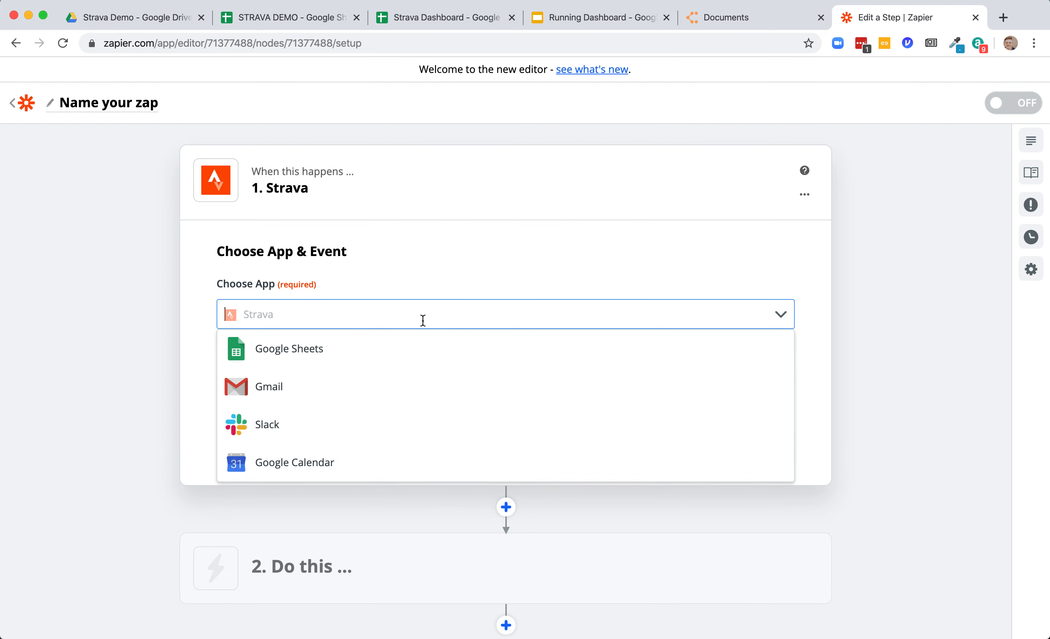
{"action": "left_click", "coordinate": [823, 334]}
{"action": "scroll", "coordinate": [799, 341], "scroll_direction": "down", "scroll_amount": 2}
{"action": "left_click", "coordinate": [713, 311]}
{"action": "left_click", "coordinate": [655, 362]}
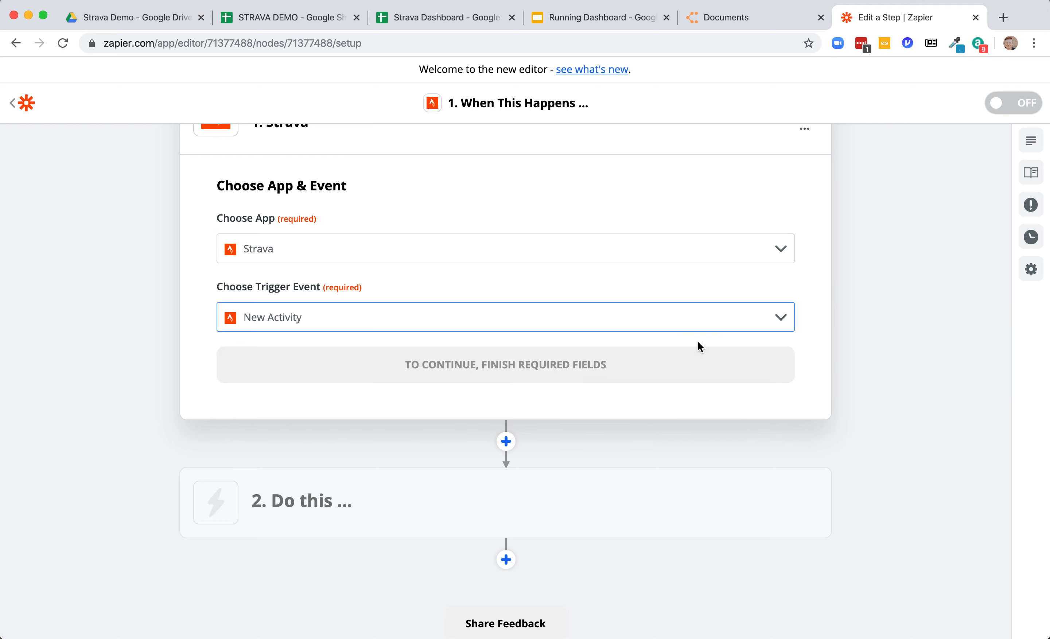
{"action": "left_click", "coordinate": [591, 299]}
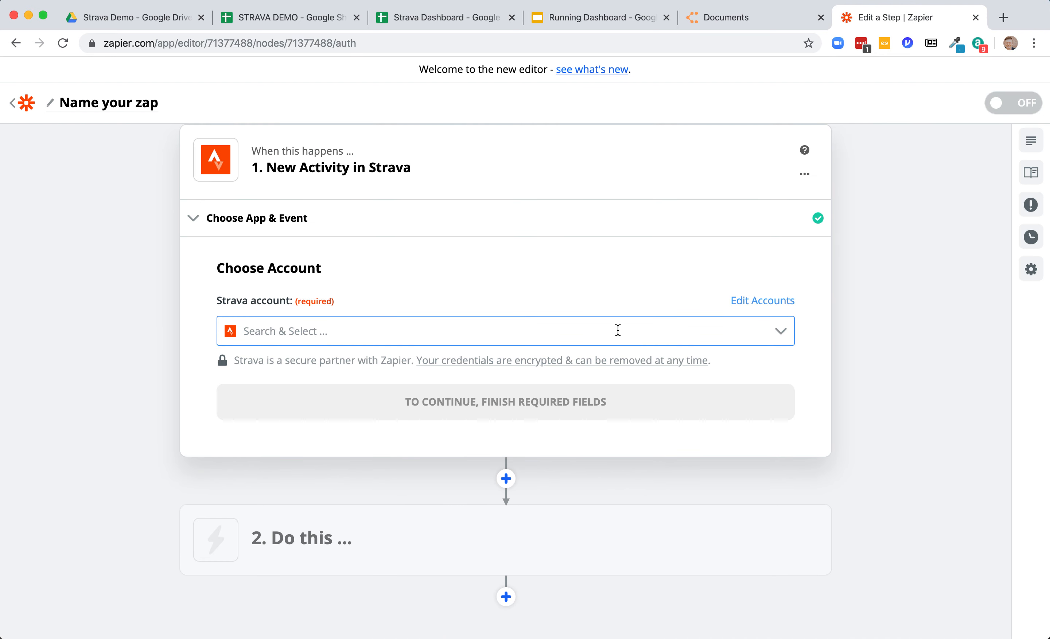
{"action": "left_click", "coordinate": [550, 339]}
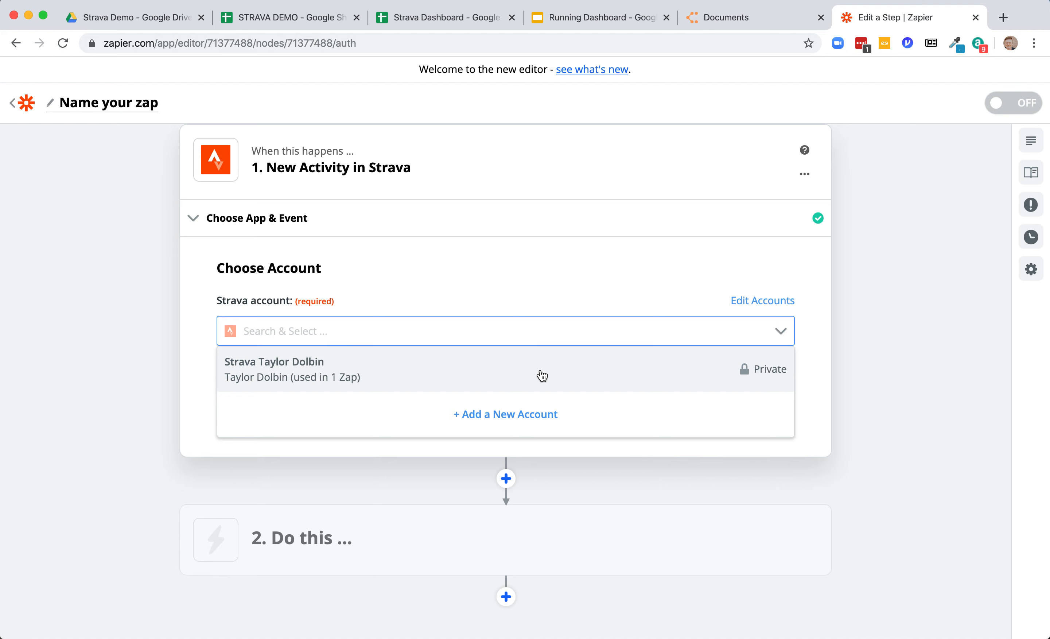
{"action": "left_click", "coordinate": [575, 400]}
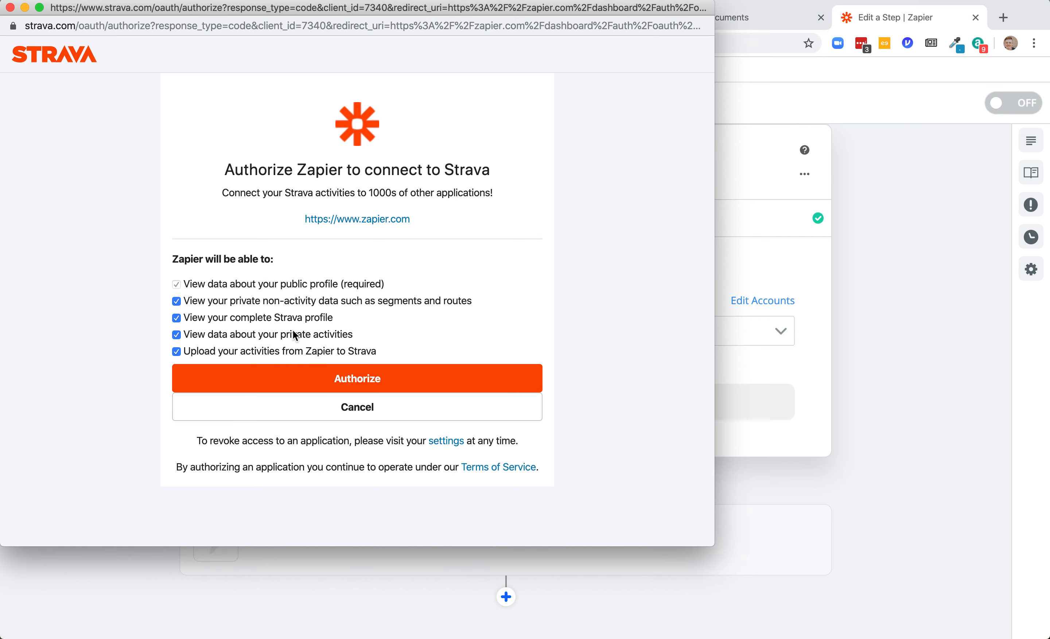
{"action": "left_click", "coordinate": [10, 8]}
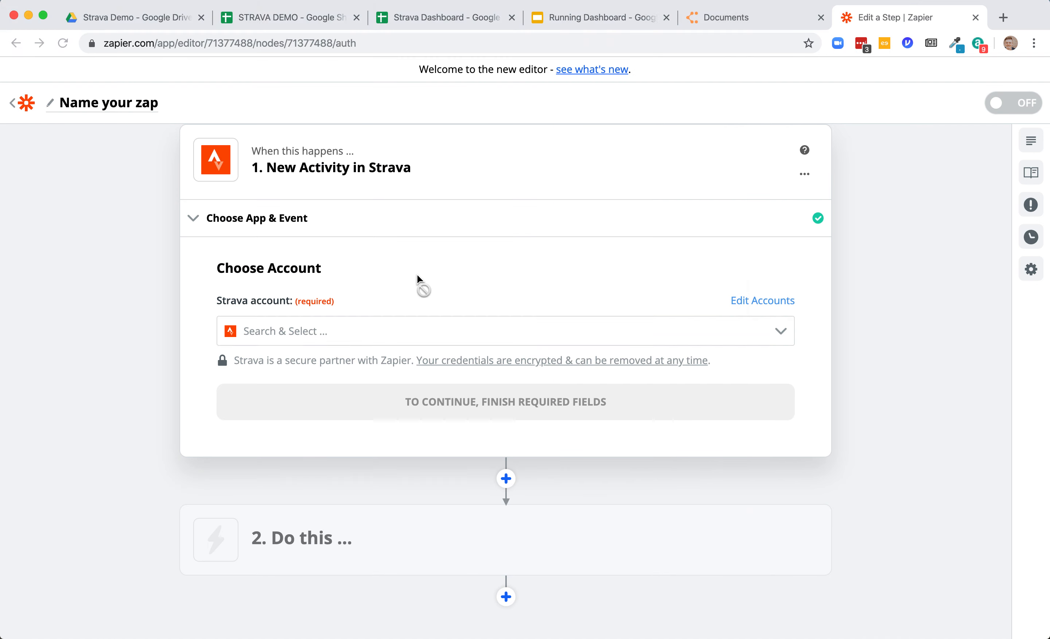
- Select the existing connected Strava account for the trigger and continue
{"action": "left_click", "coordinate": [343, 331]}
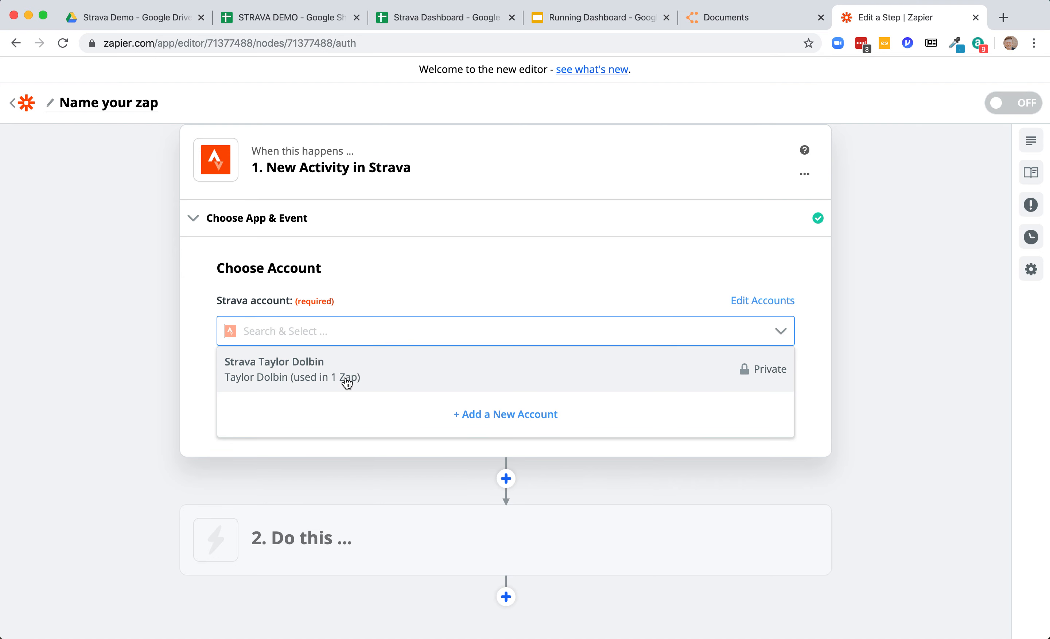
{"action": "left_click", "coordinate": [347, 382]}
{"action": "left_click", "coordinate": [405, 394]}
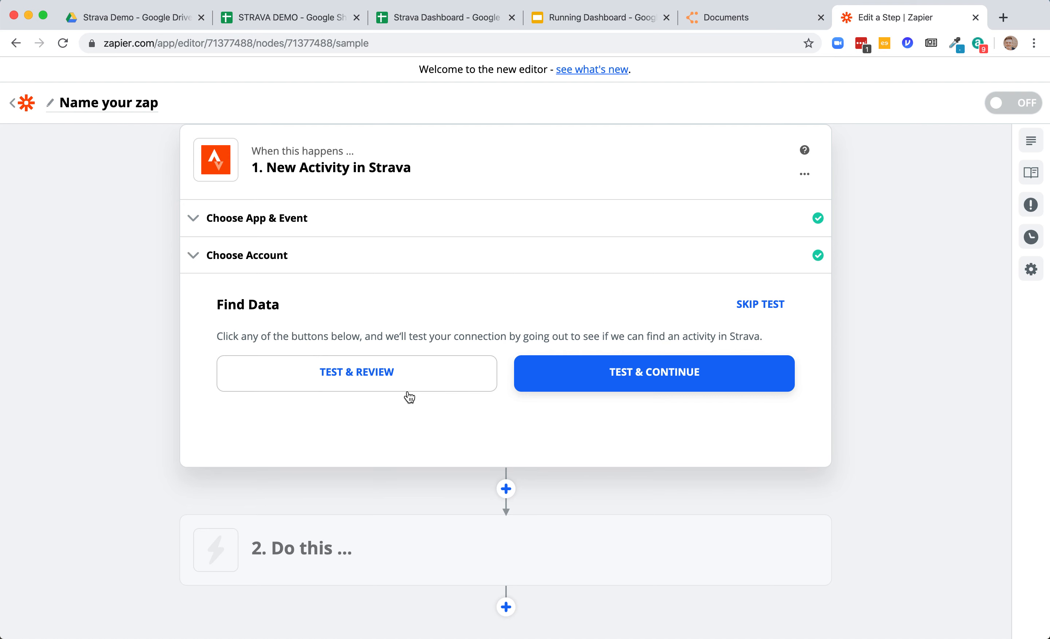
- Test the trigger, keep the Activity A sample, and finish editing the trigger step
{"action": "left_click", "coordinate": [401, 360]}
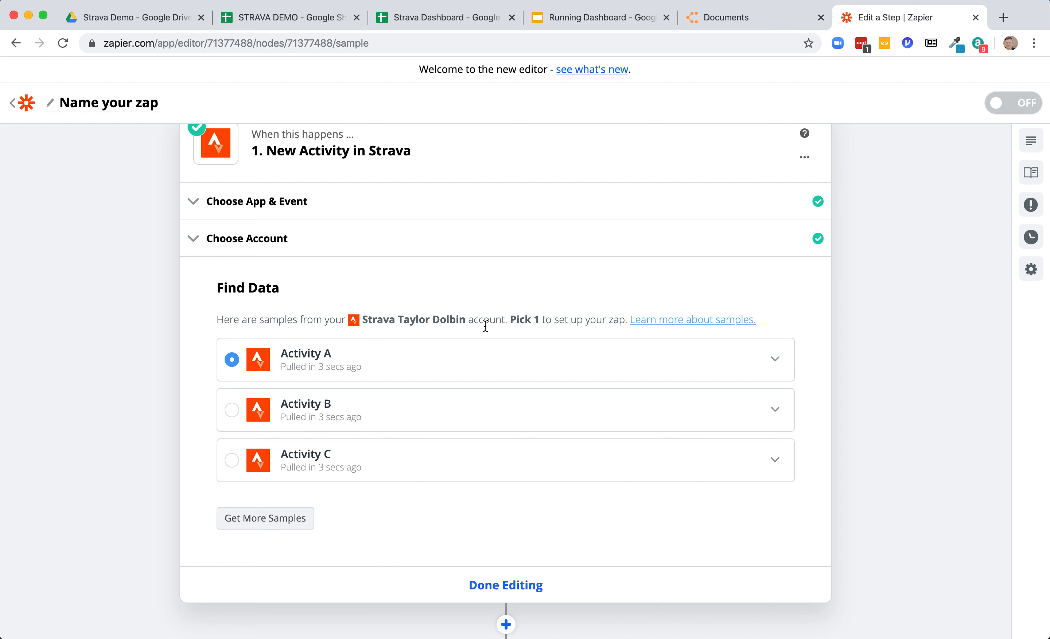
{"action": "scroll", "coordinate": [485, 326], "scroll_direction": "down", "scroll_amount": 1}
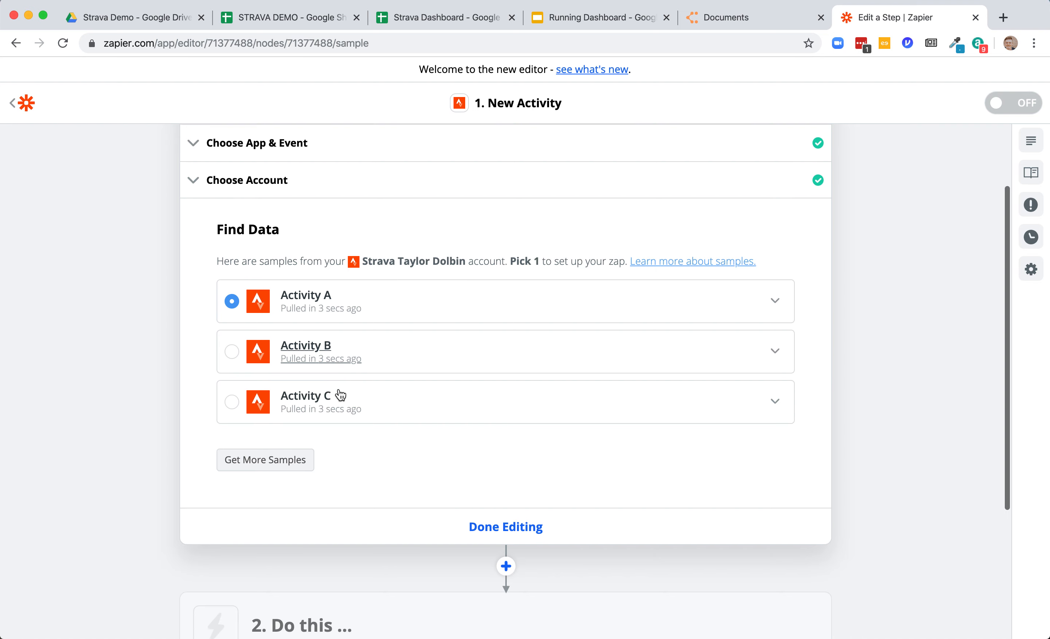
{"action": "scroll", "coordinate": [339, 389], "scroll_direction": "up", "scroll_amount": 3}
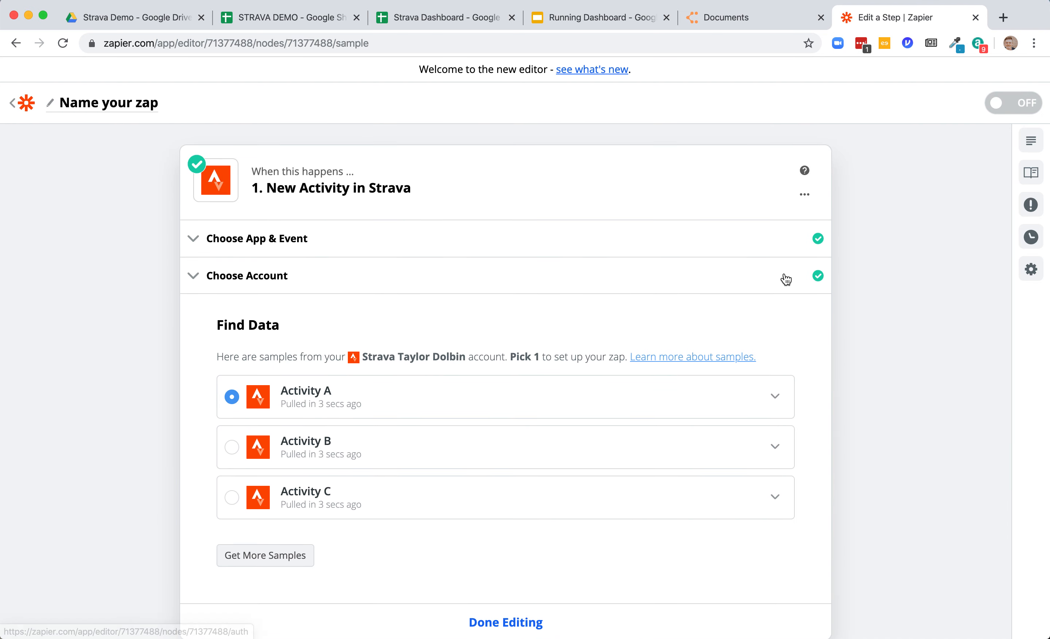
{"action": "scroll", "coordinate": [590, 333], "scroll_direction": "down", "scroll_amount": 7}
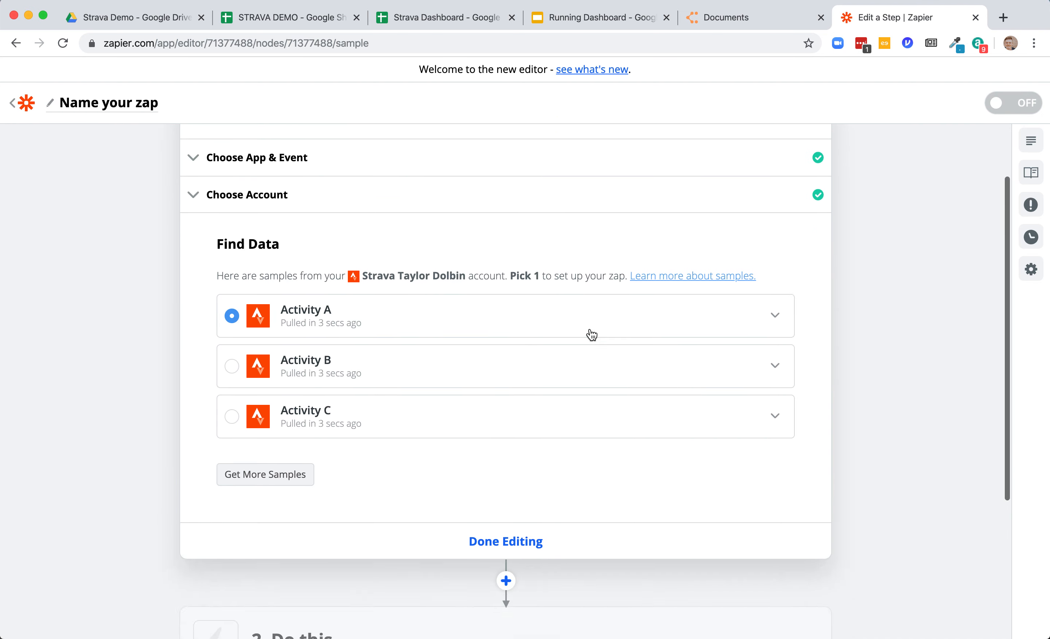
{"action": "left_click", "coordinate": [493, 358]}
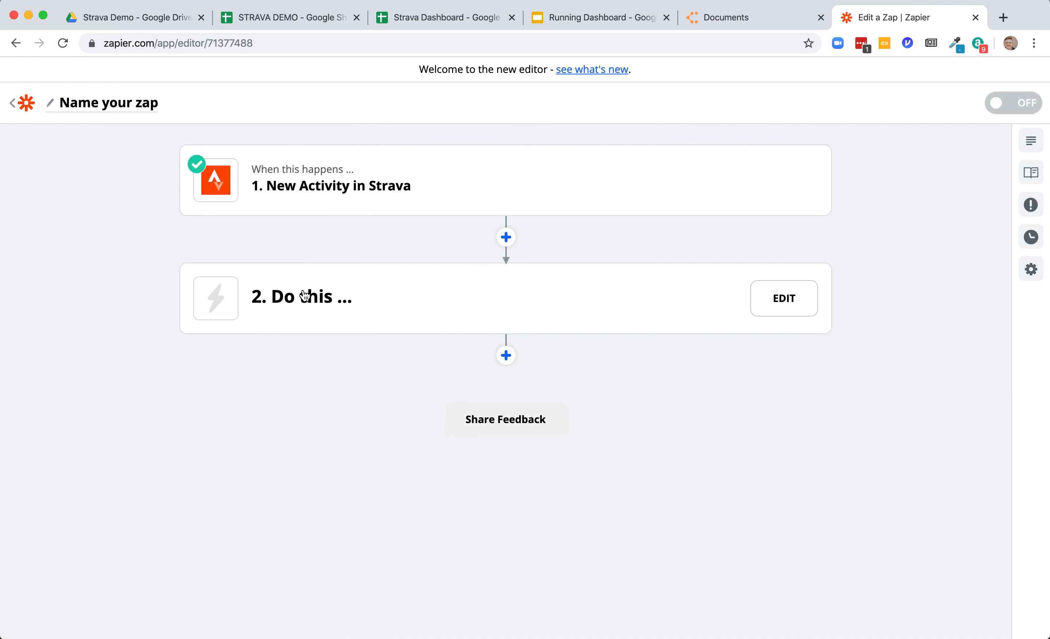
- Set up the action step with Google Sheets and the Create Spreadsheet Row(s) event, then continue
{"action": "left_click", "coordinate": [291, 292]}
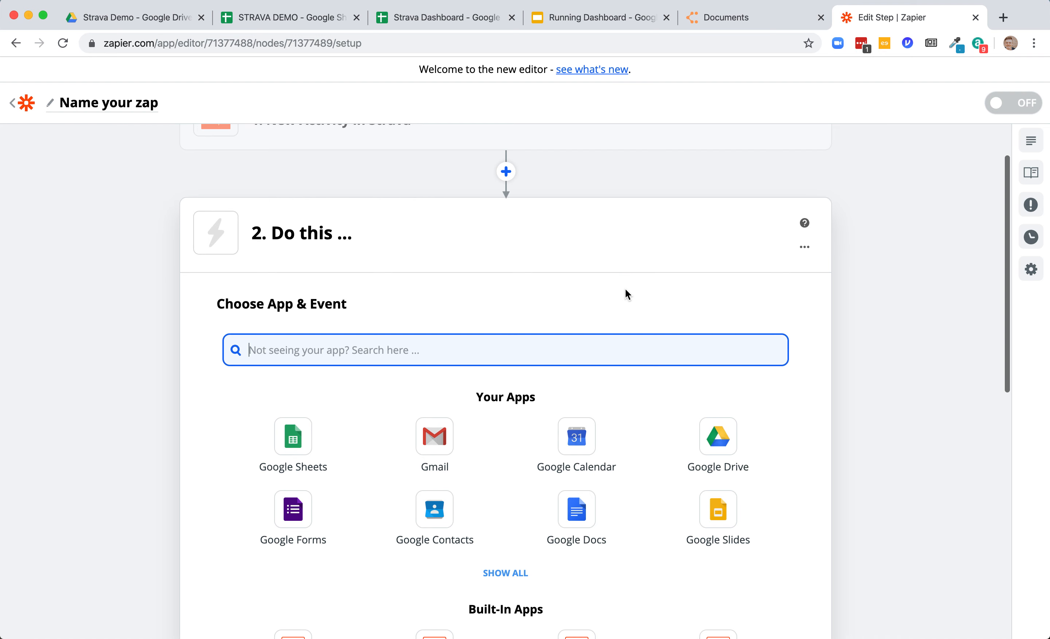
{"action": "left_click", "coordinate": [342, 426]}
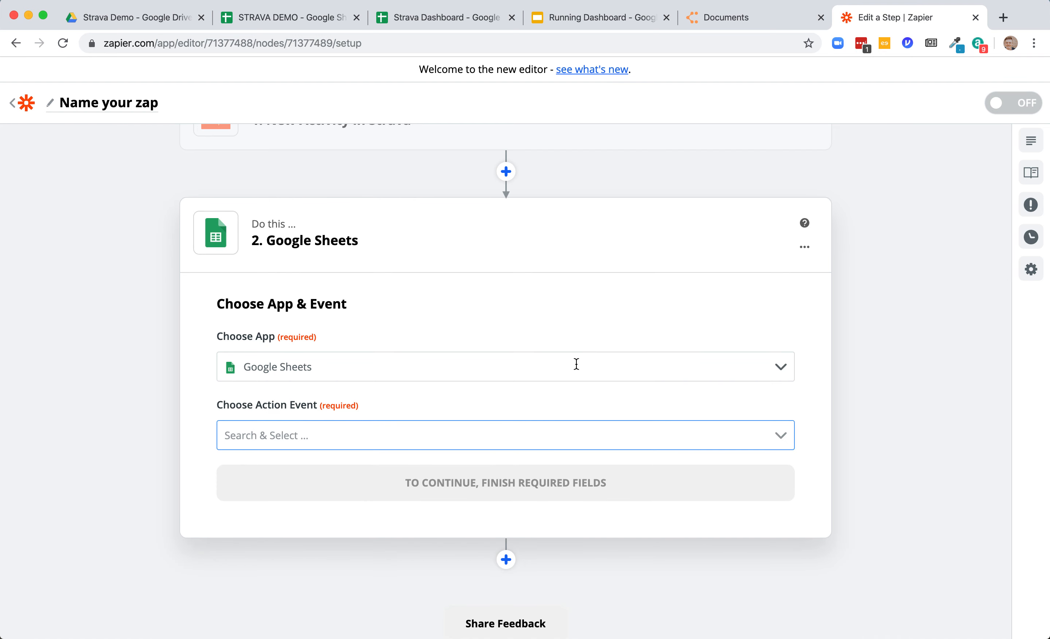
{"action": "left_click", "coordinate": [546, 435]}
{"action": "scroll", "coordinate": [547, 439], "scroll_direction": "down", "scroll_amount": 3}
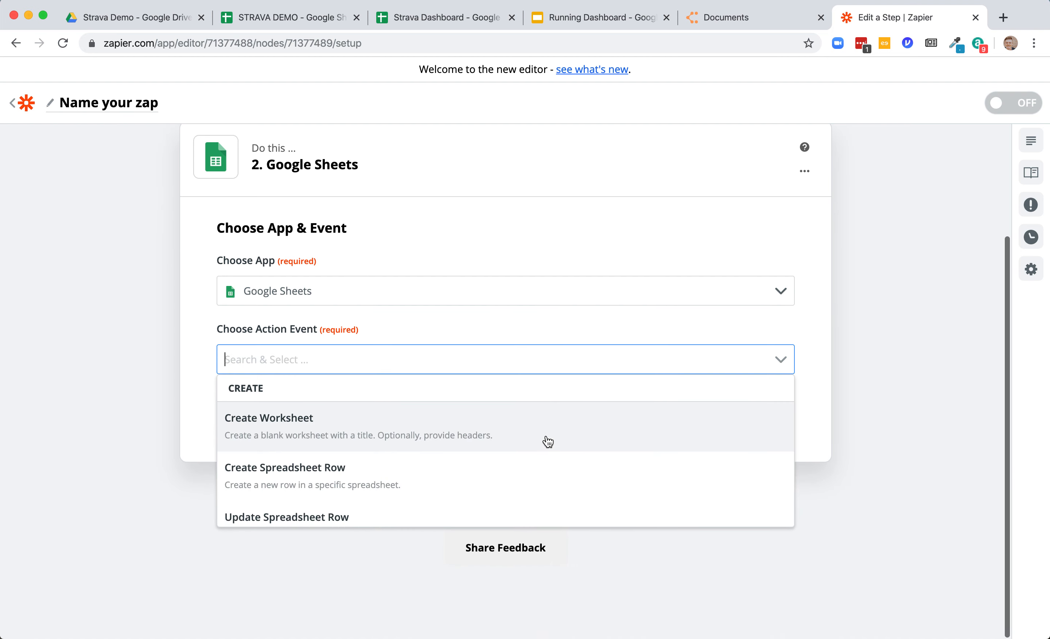
{"action": "scroll", "coordinate": [407, 465], "scroll_direction": "down", "scroll_amount": 4}
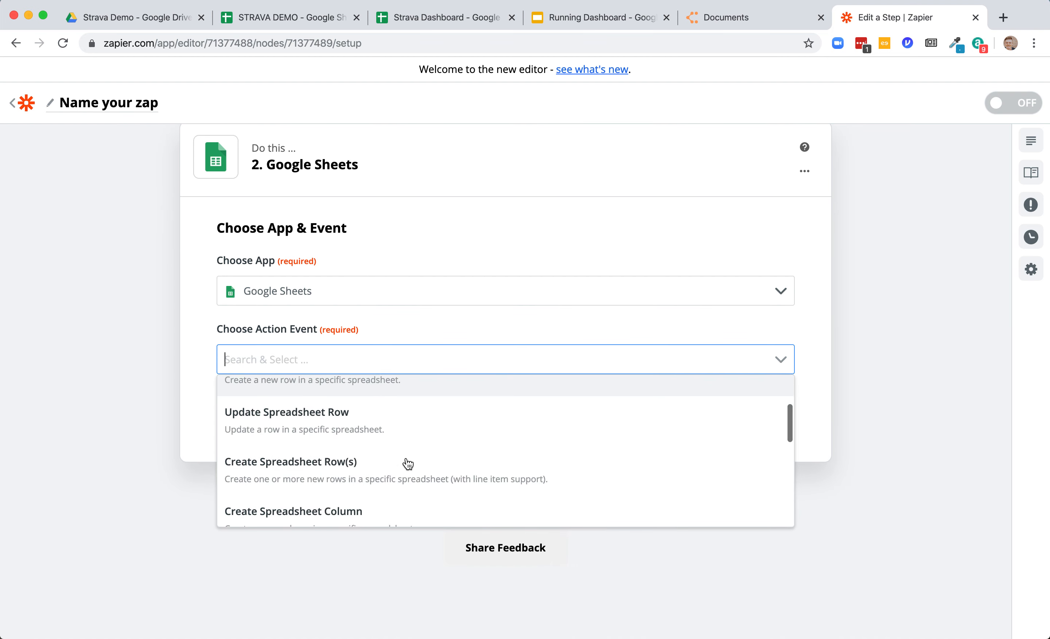
{"action": "scroll", "coordinate": [408, 463], "scroll_direction": "down", "scroll_amount": 5}
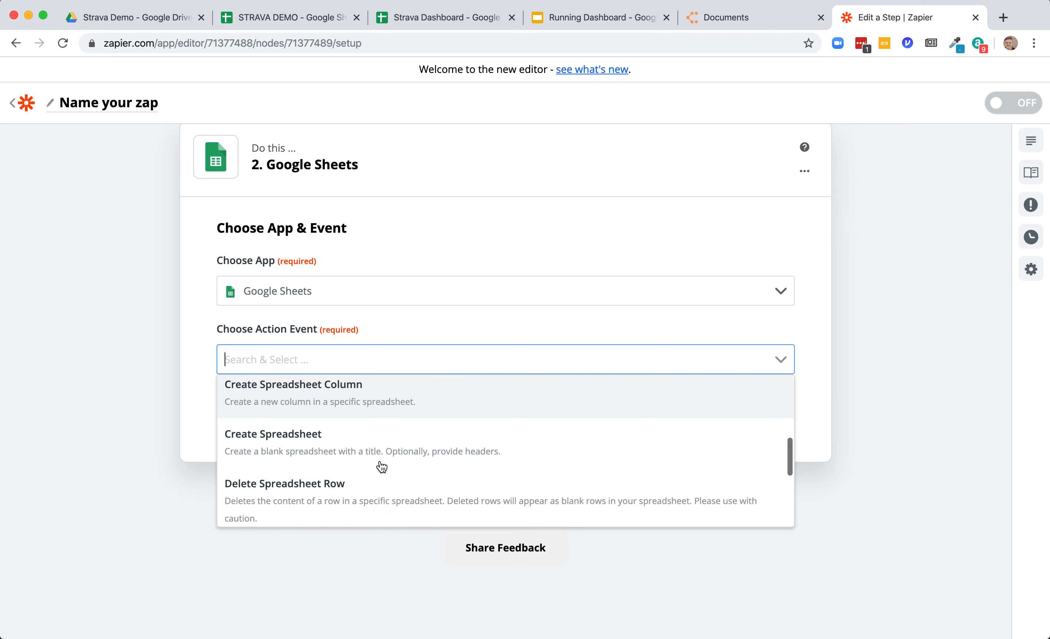
{"action": "scroll", "coordinate": [381, 467], "scroll_direction": "up", "scroll_amount": 2}
{"action": "scroll", "coordinate": [381, 466], "scroll_direction": "down", "scroll_amount": 5}
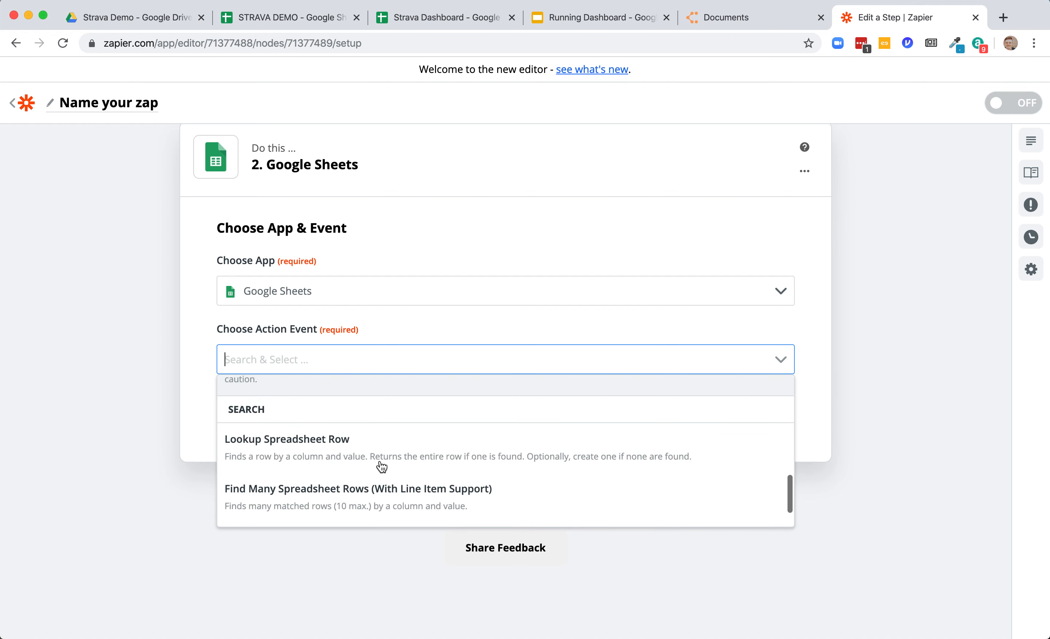
{"action": "scroll", "coordinate": [381, 466], "scroll_direction": "up", "scroll_amount": 5}
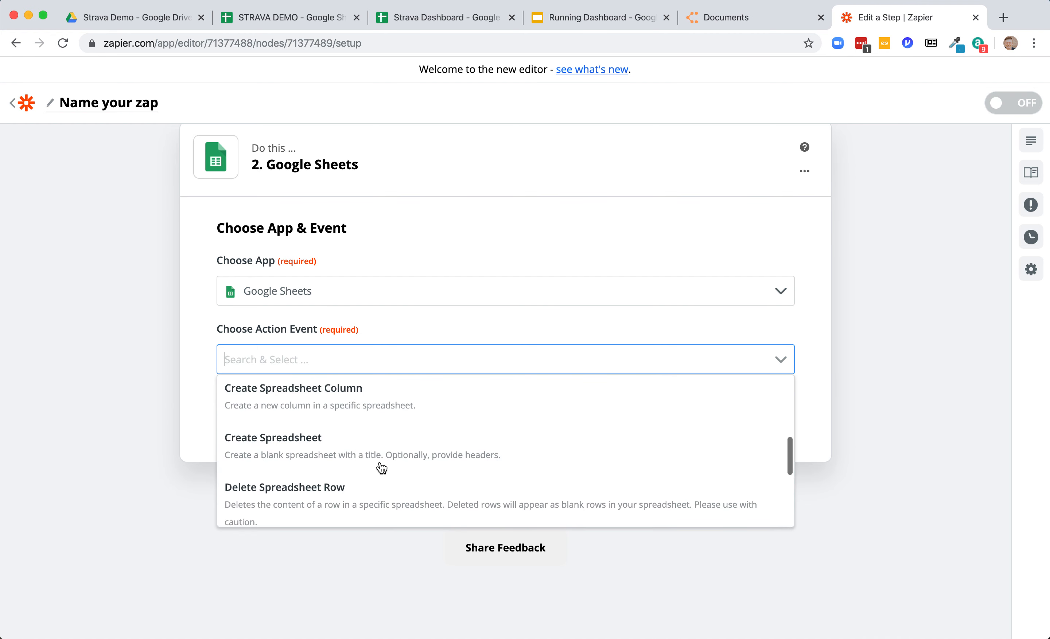
{"action": "scroll", "coordinate": [381, 467], "scroll_direction": "up", "scroll_amount": 3}
{"action": "scroll", "coordinate": [379, 465], "scroll_direction": "down", "scroll_amount": 2}
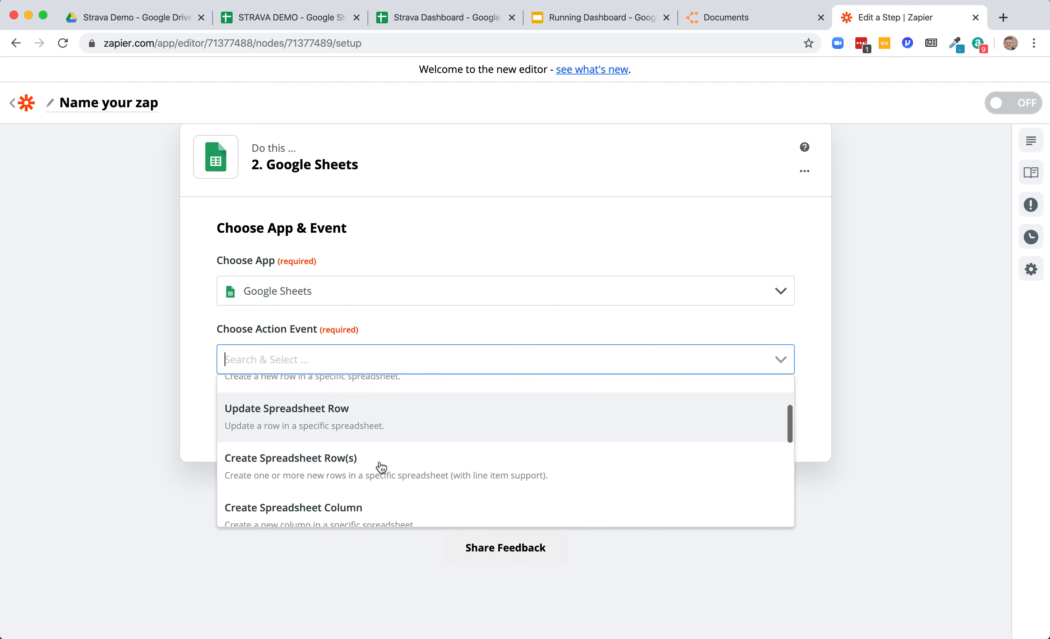
{"action": "left_click", "coordinate": [376, 452]}
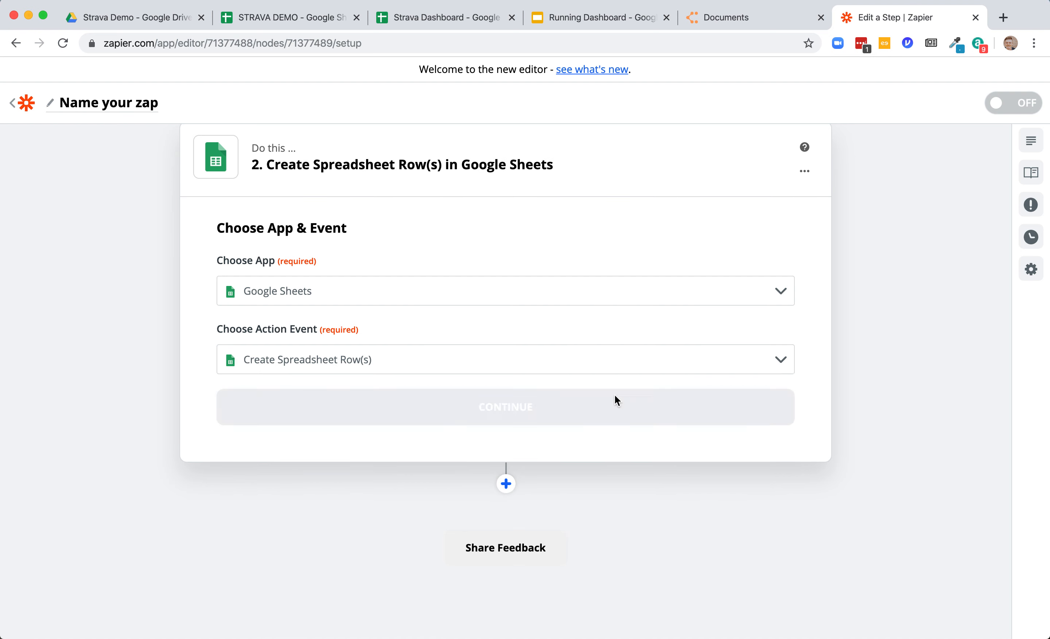
{"action": "left_click", "coordinate": [654, 406]}
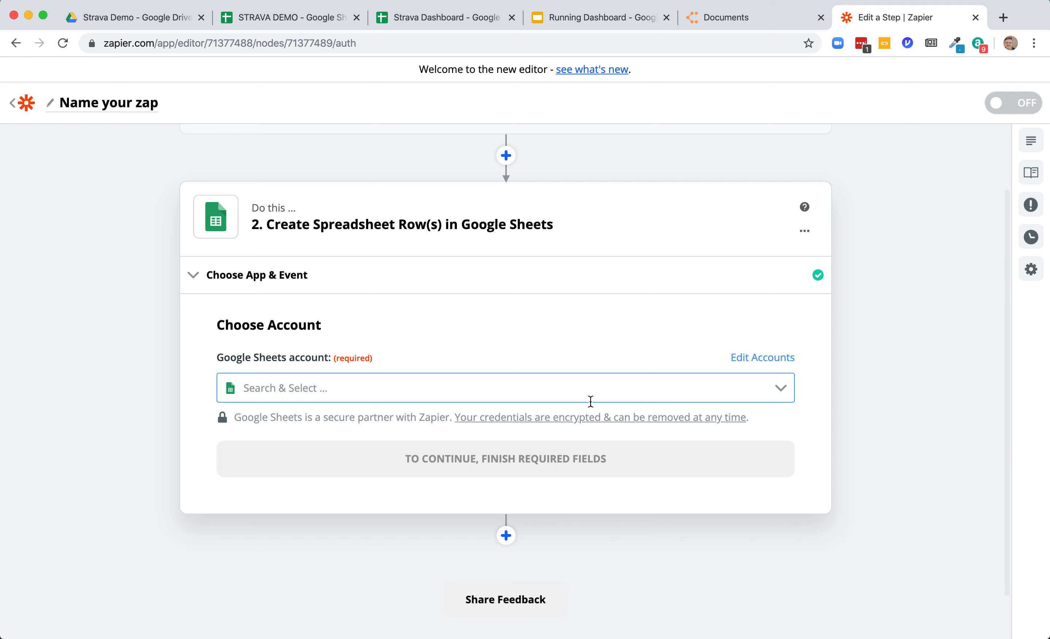
{"action": "left_click", "coordinate": [532, 393]}
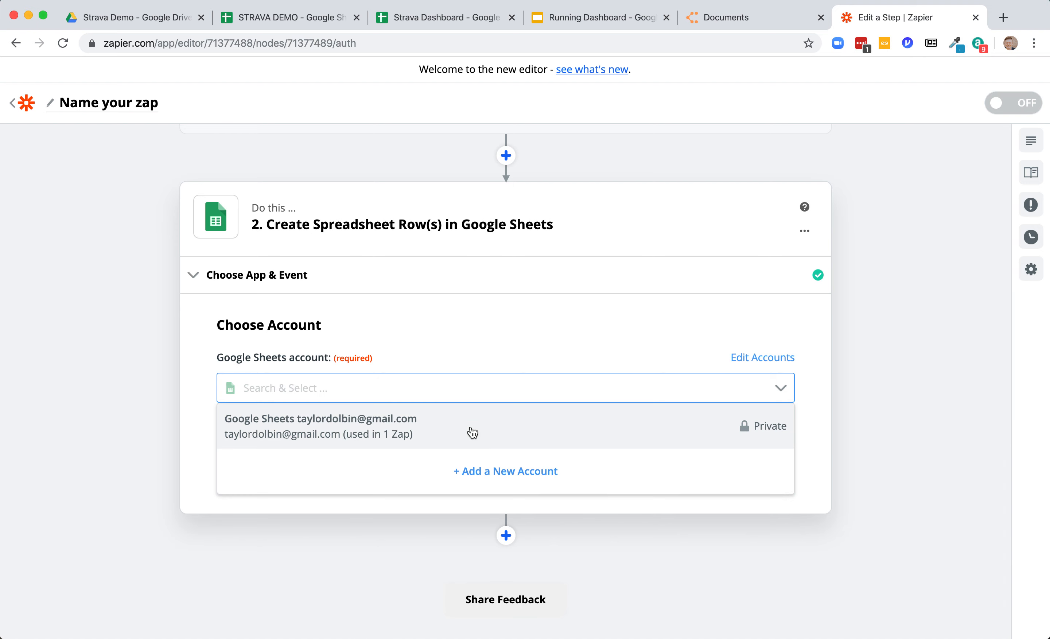
{"action": "left_click", "coordinate": [487, 471]}
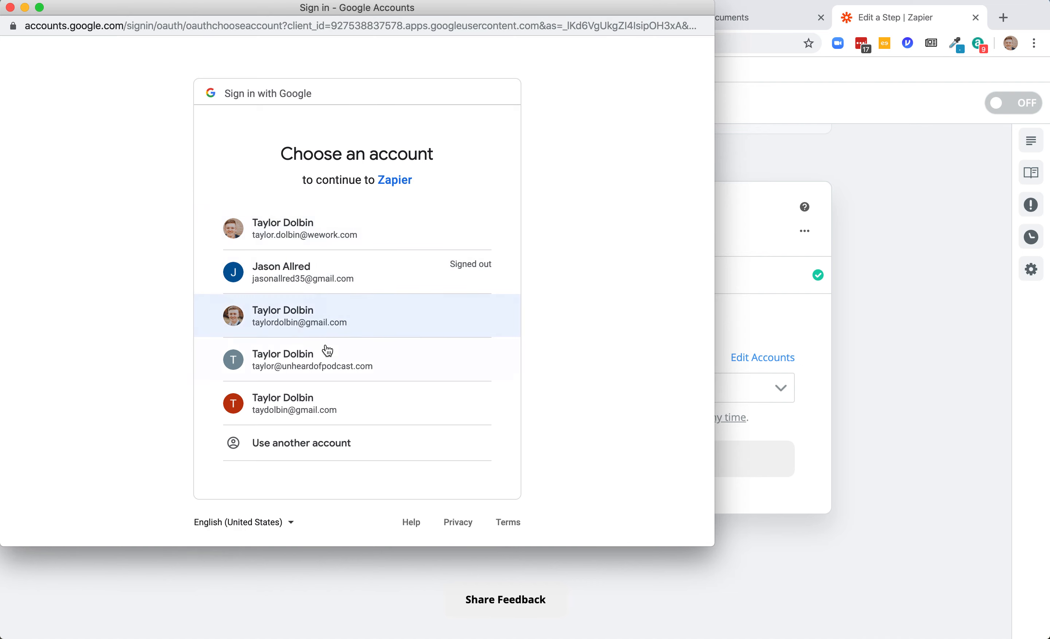
{"action": "left_click", "coordinate": [10, 7]}
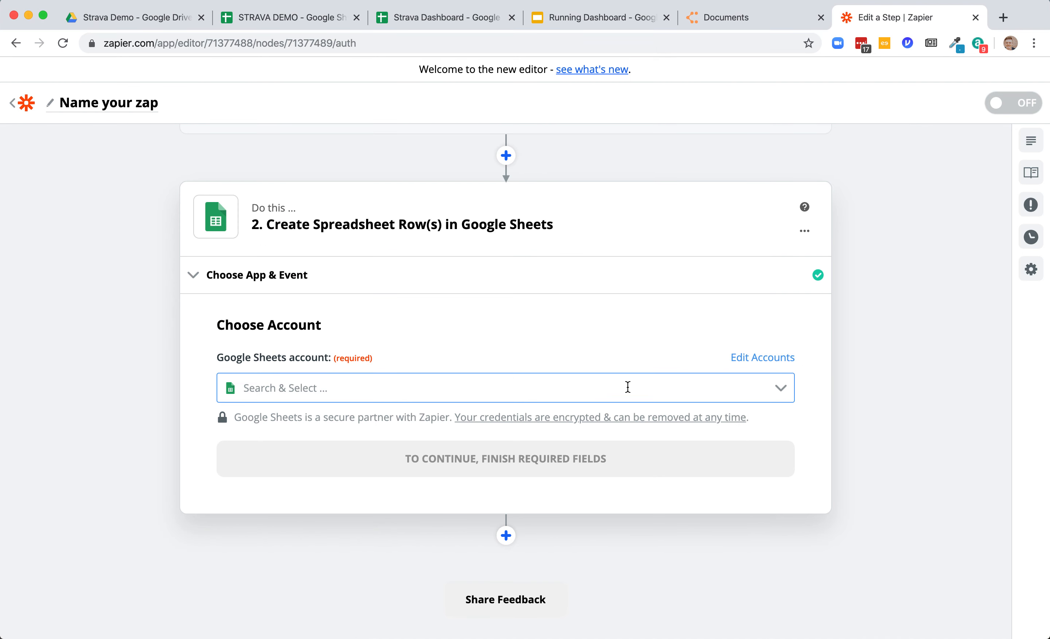
- Select the existing connected Google Sheets account for the action and continue
{"action": "left_click", "coordinate": [603, 384]}
{"action": "left_click", "coordinate": [575, 420]}
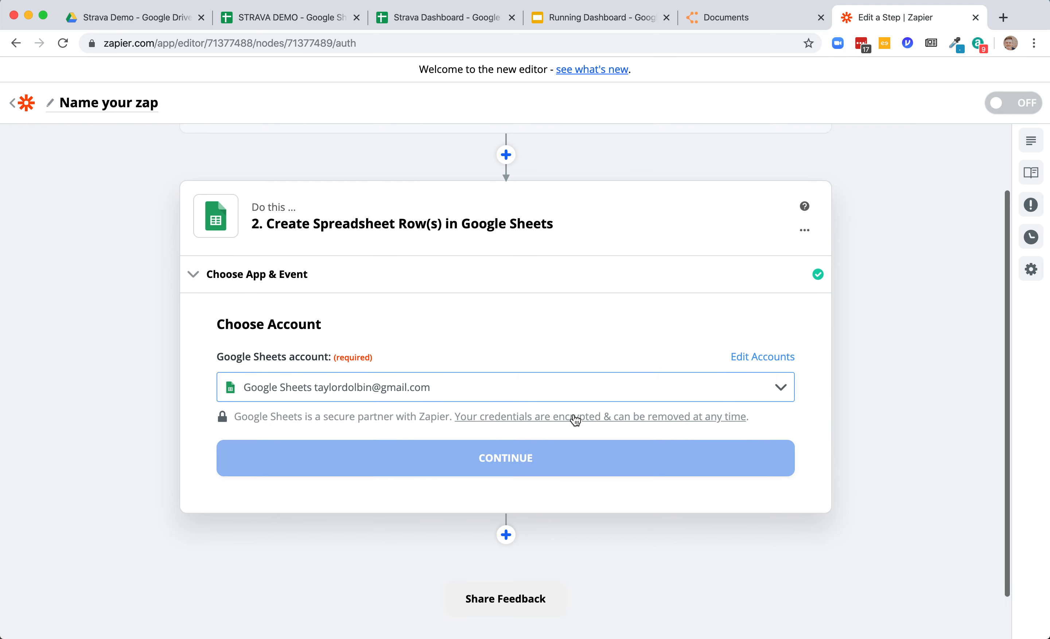
{"action": "scroll", "coordinate": [717, 419], "scroll_direction": "down", "scroll_amount": 2}
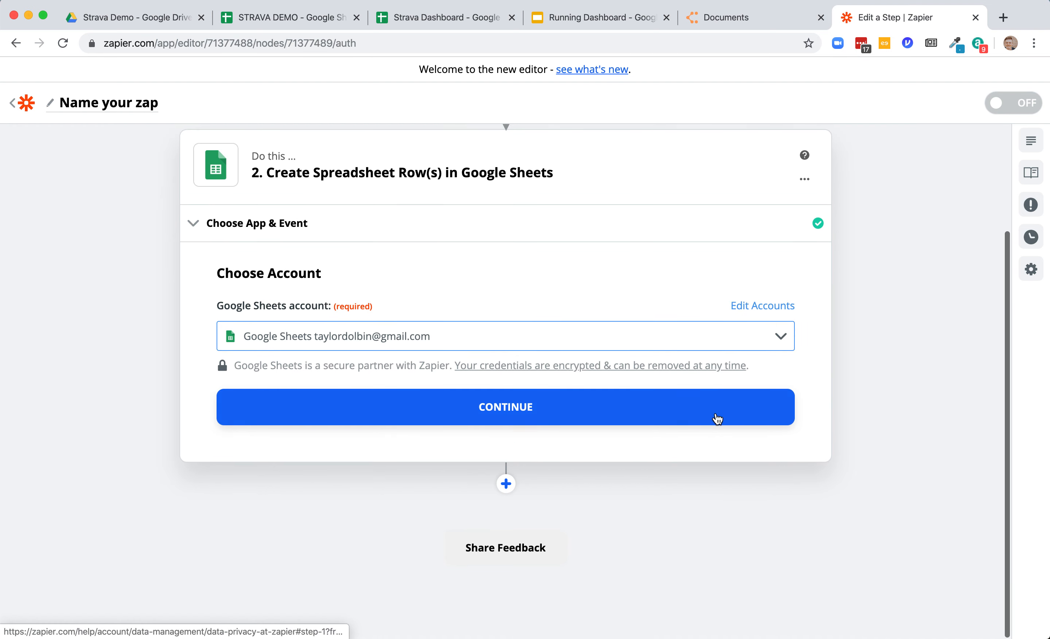
{"action": "left_click", "coordinate": [585, 405]}
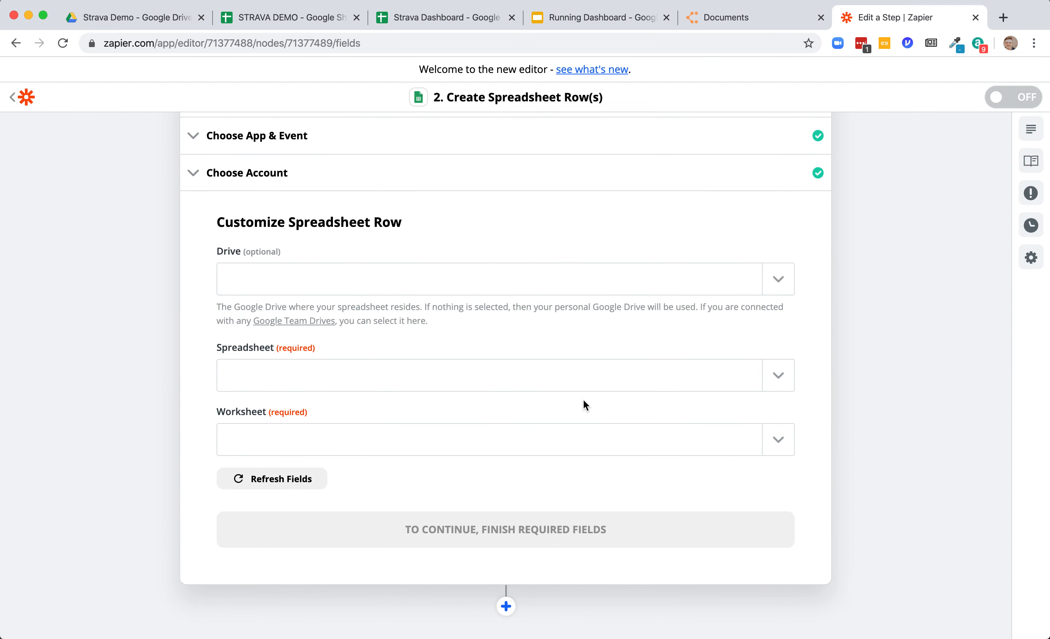
- Set the action's Drive to My Google Drive
{"action": "left_click", "coordinate": [637, 282]}
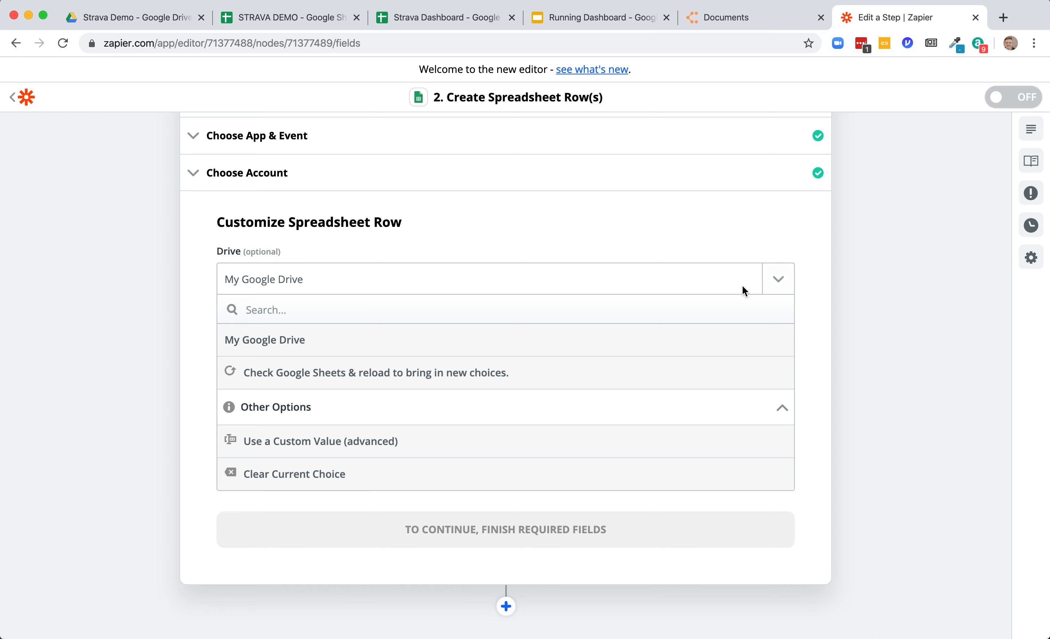
{"action": "left_click", "coordinate": [460, 345]}
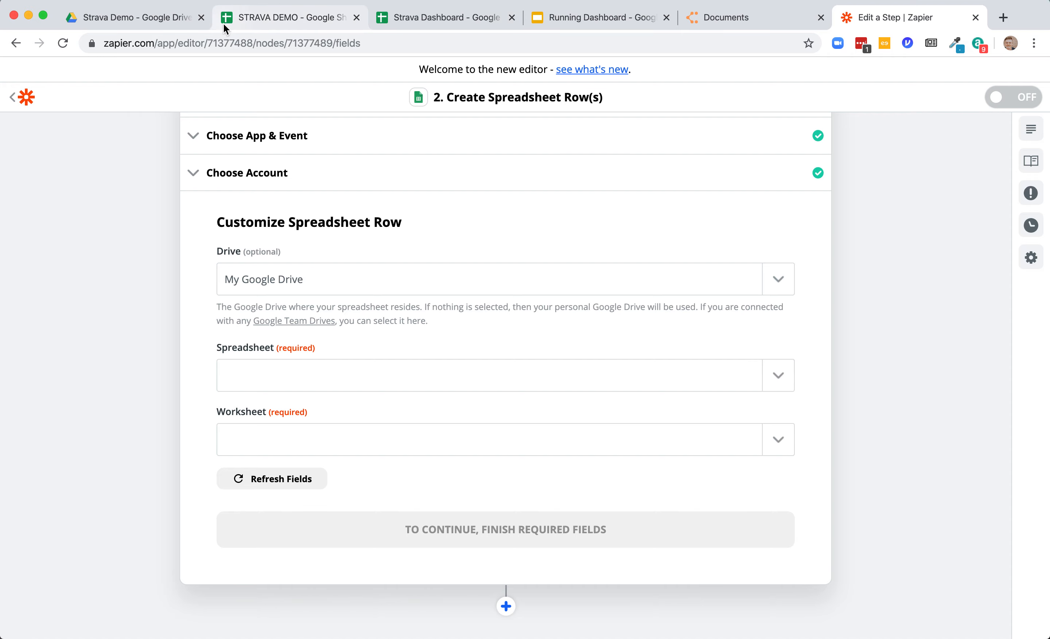
- Choose the STRAVA DEMO spreadsheet for the action
{"action": "left_click", "coordinate": [267, 20]}
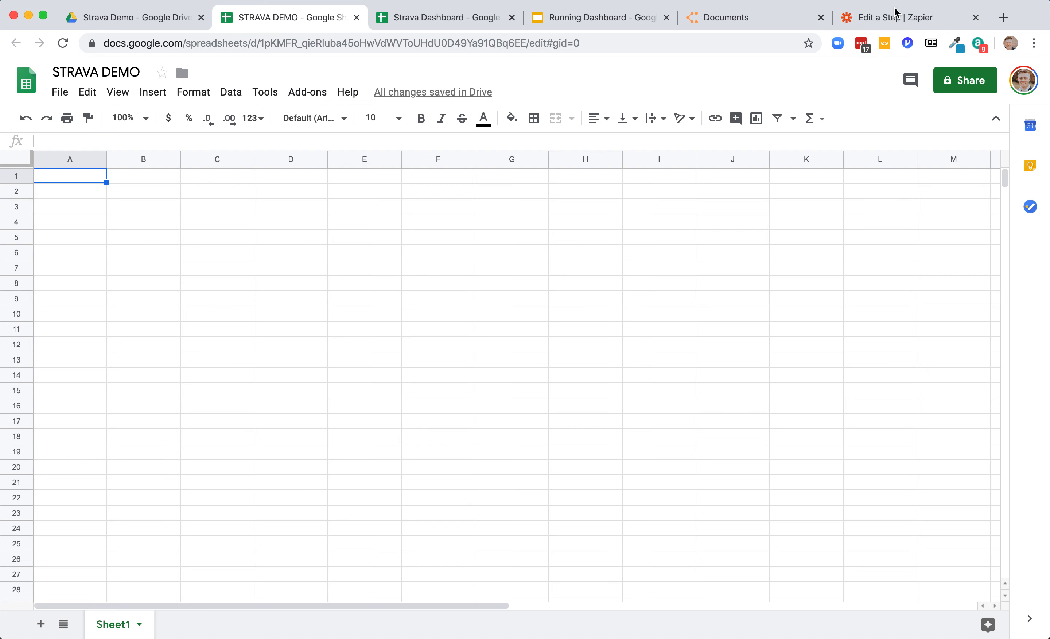
{"action": "left_click", "coordinate": [905, 17]}
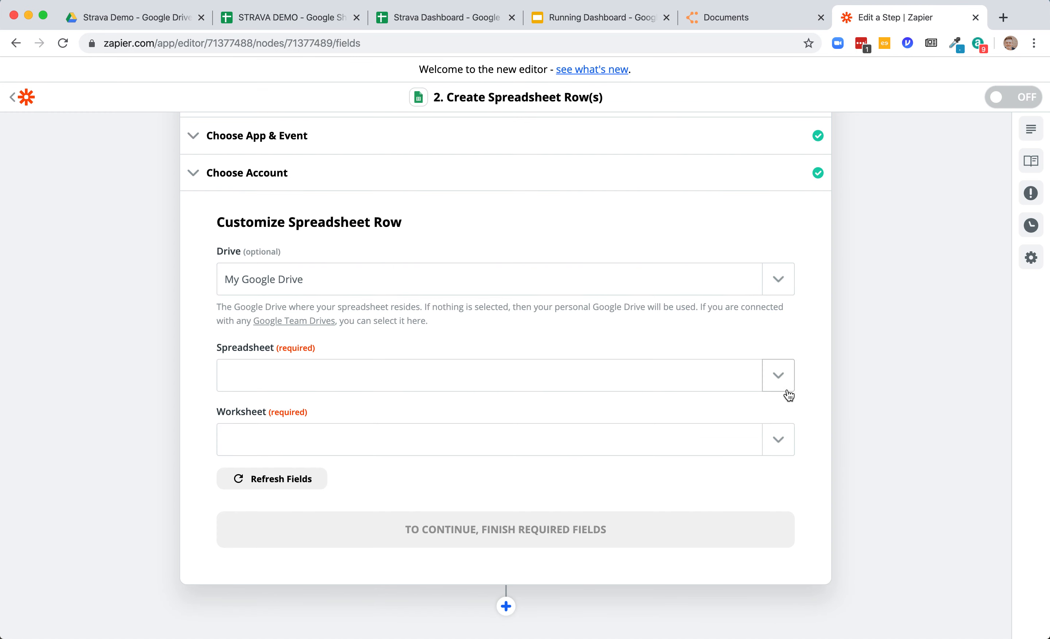
{"action": "left_click", "coordinate": [795, 377]}
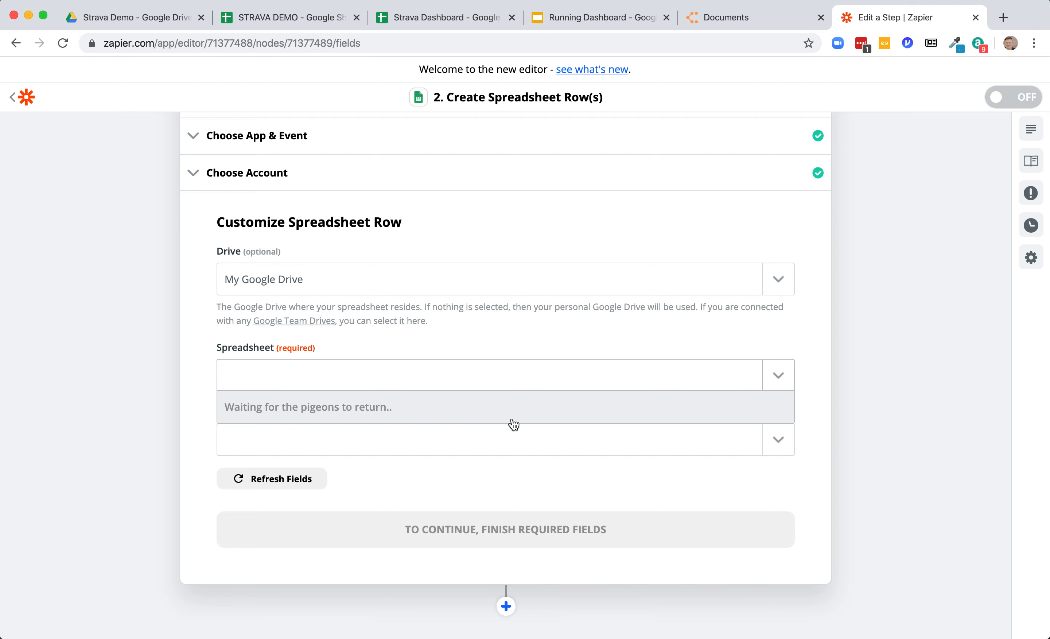
{"action": "scroll", "coordinate": [480, 511], "scroll_direction": "down", "scroll_amount": 5}
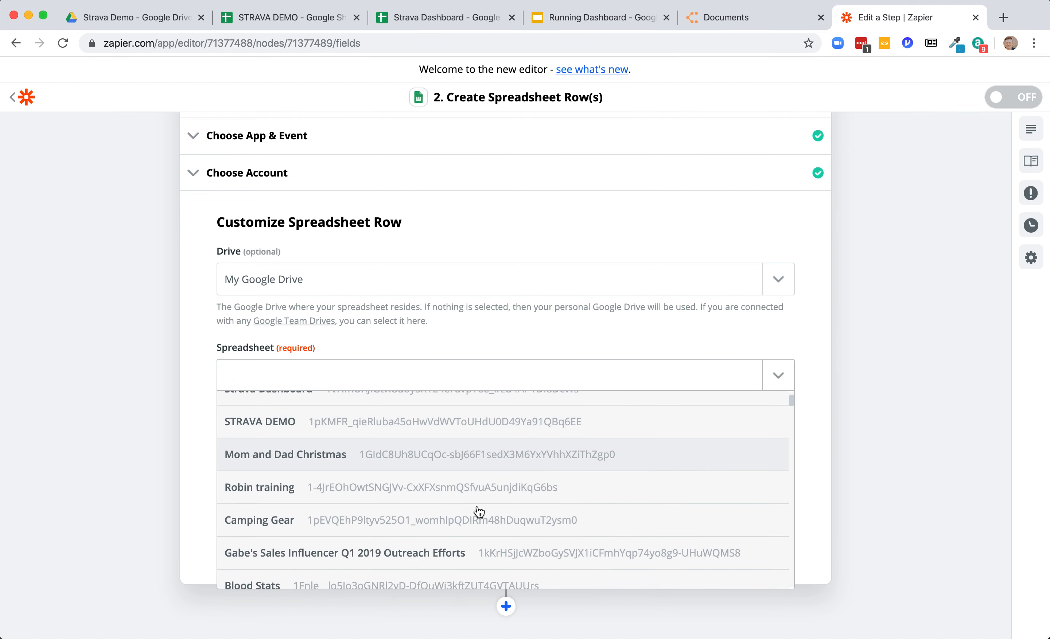
{"action": "scroll", "coordinate": [479, 512], "scroll_direction": "up", "scroll_amount": 5}
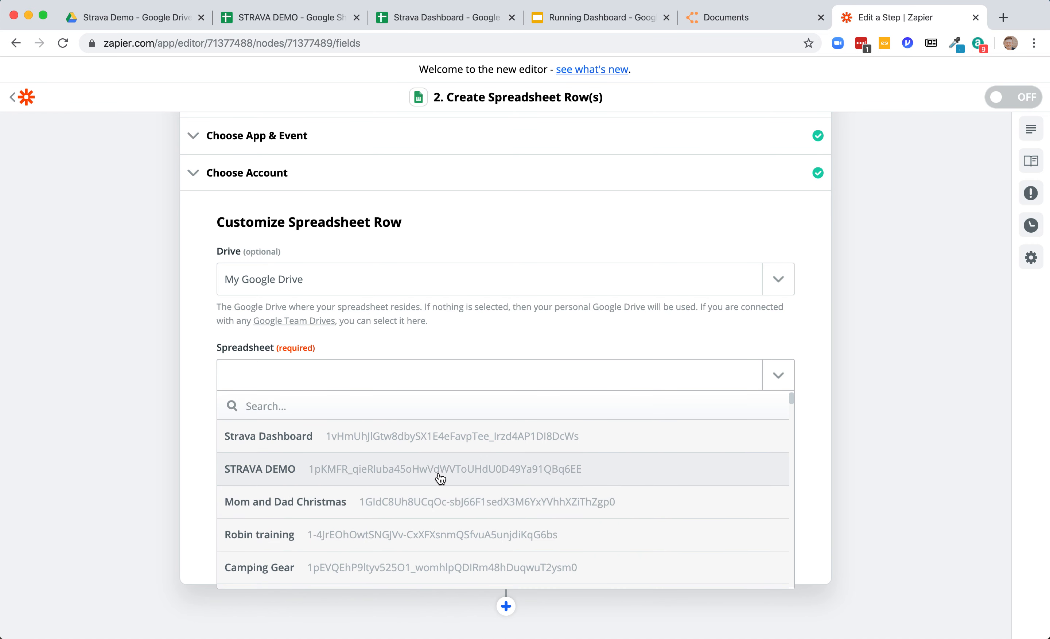
{"action": "left_click", "coordinate": [439, 475]}
- Select Sheet1 as the action's worksheet
{"action": "scroll", "coordinate": [654, 480], "scroll_direction": "down", "scroll_amount": 3}
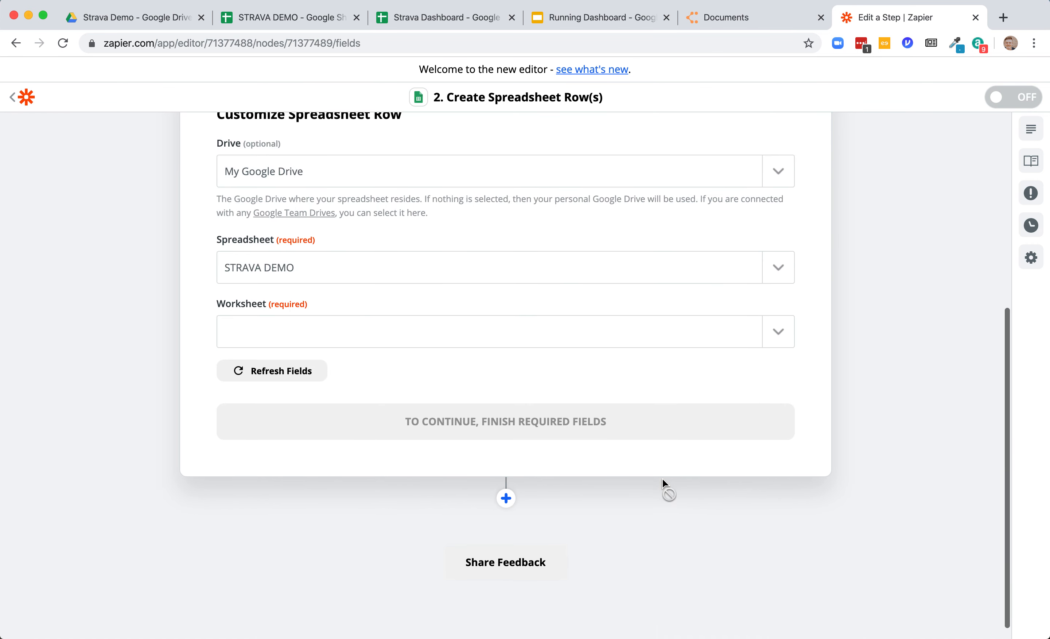
{"action": "left_click", "coordinate": [737, 332]}
{"action": "left_click", "coordinate": [317, 21]}
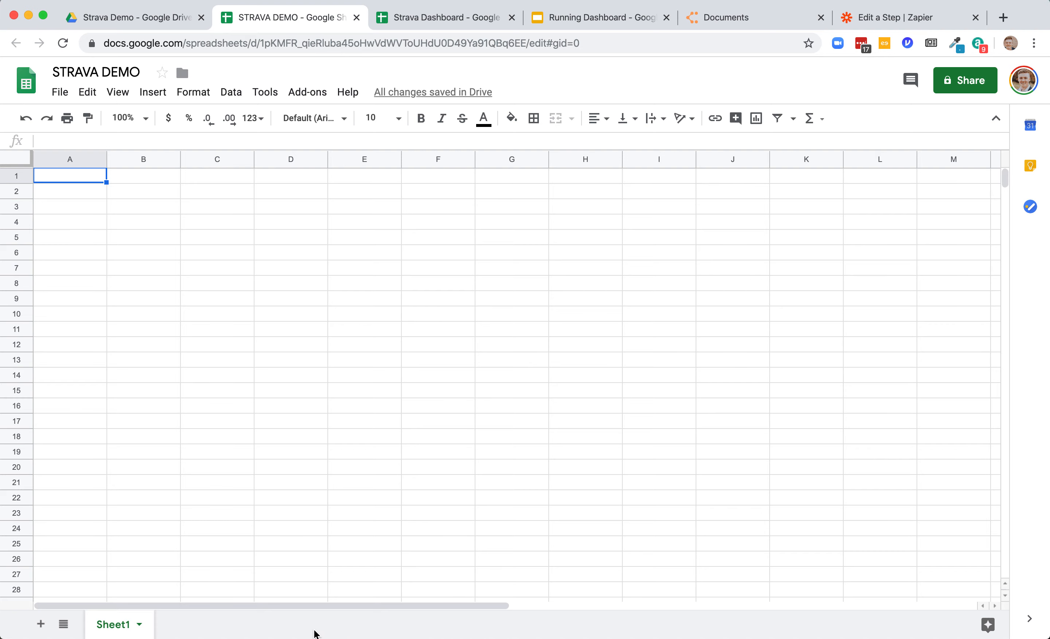
{"action": "left_click", "coordinate": [890, 19]}
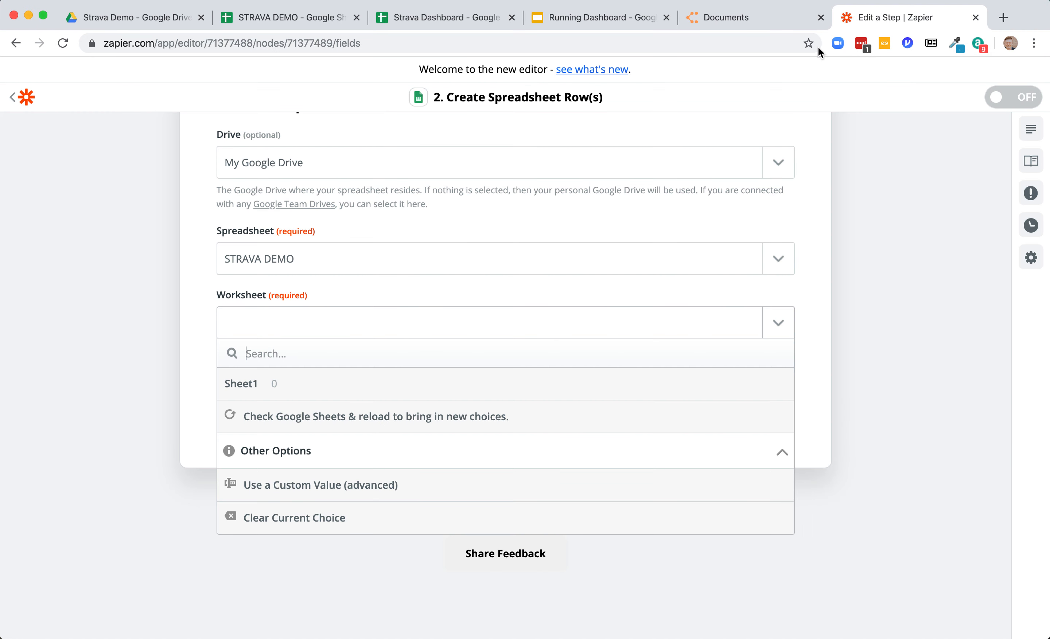
{"action": "left_click", "coordinate": [288, 400]}
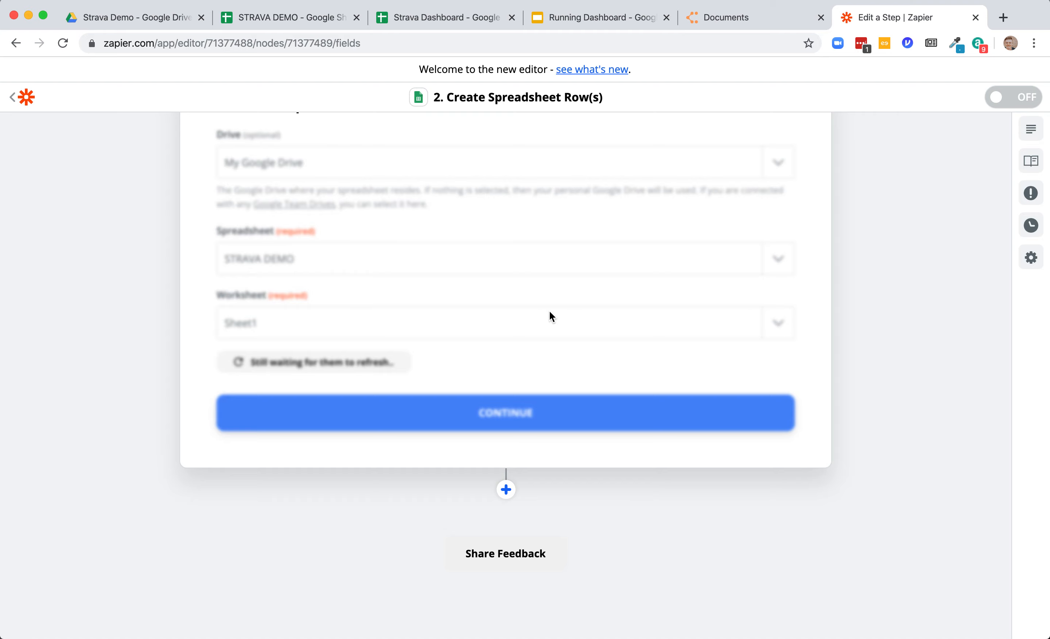
- Examine the Strava Activities sheet's columns and activity IDs in the Strava Dashboard spreadsheet
{"action": "scroll", "coordinate": [549, 316], "scroll_direction": "down", "scroll_amount": 4}
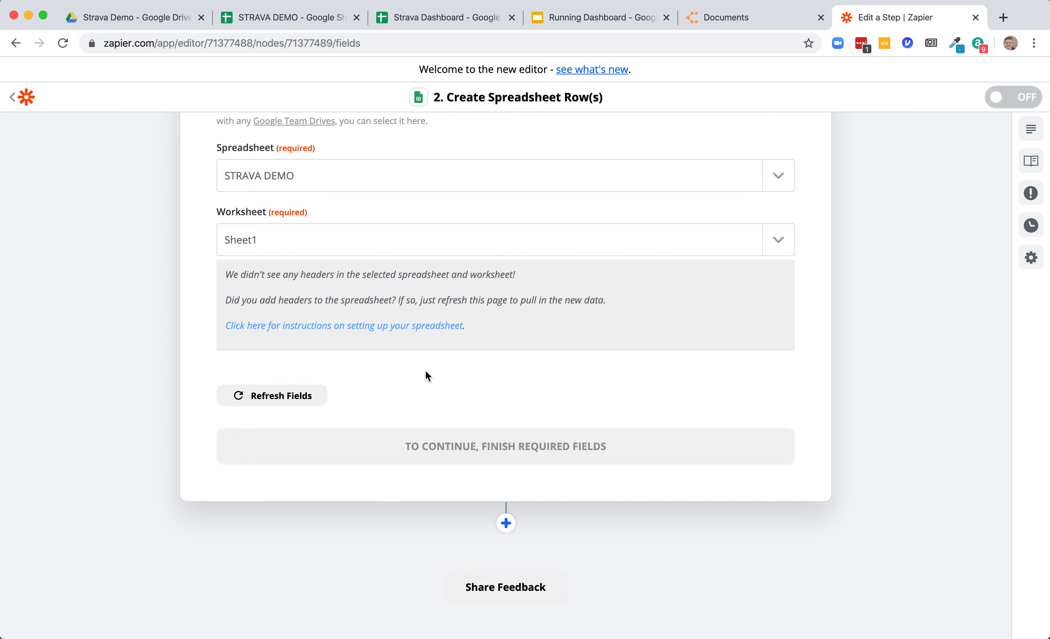
{"action": "scroll", "coordinate": [365, 144], "scroll_direction": "up", "scroll_amount": 5}
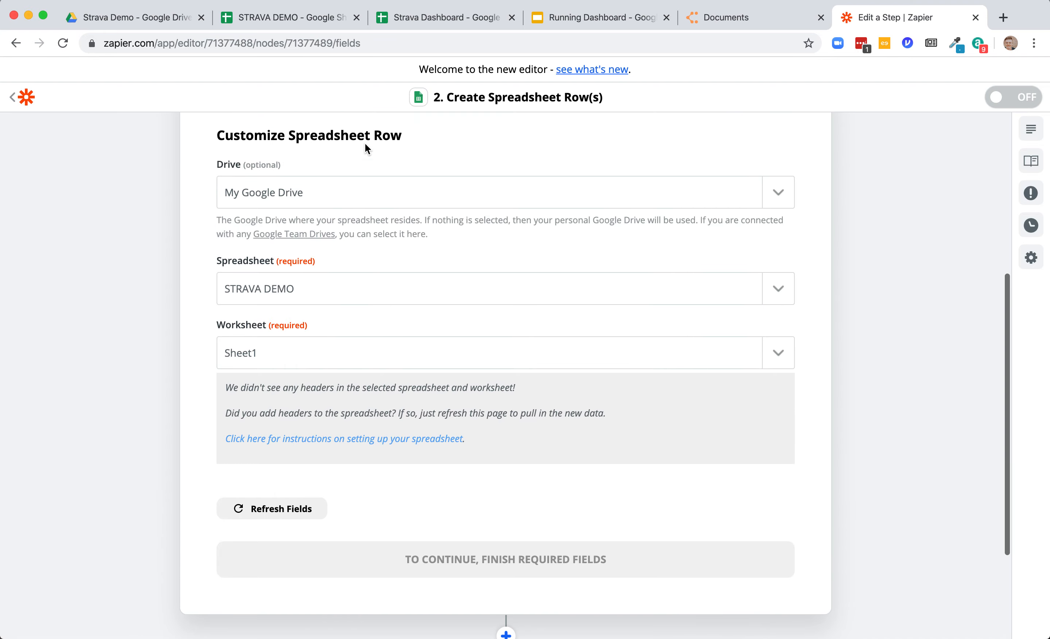
{"action": "left_click", "coordinate": [300, 19]}
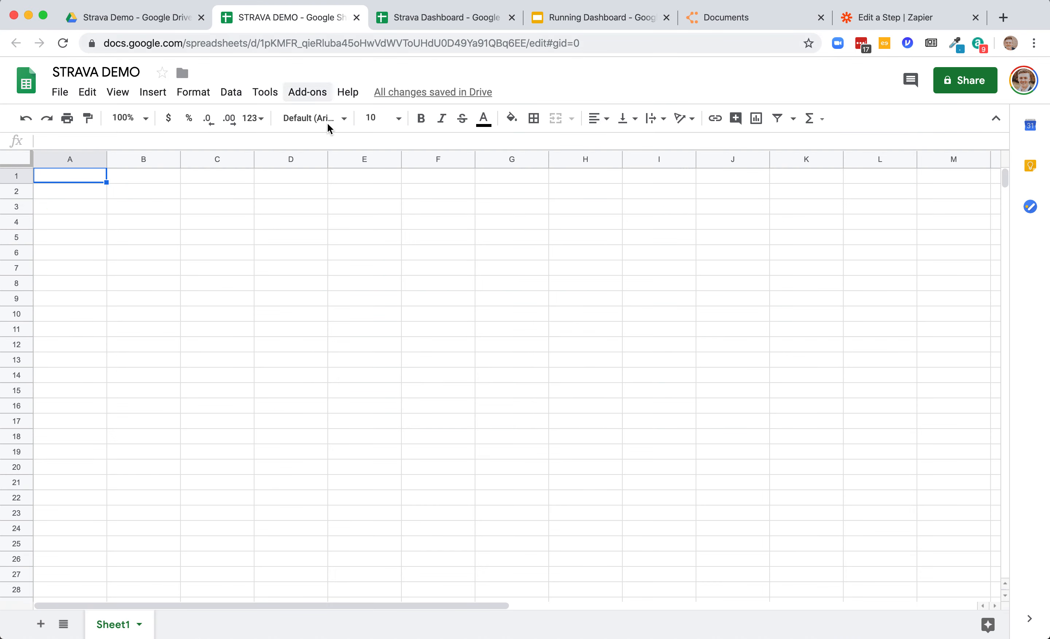
{"action": "left_click", "coordinate": [420, 22]}
{"action": "scroll", "coordinate": [275, 258], "scroll_direction": "up", "scroll_amount": 10}
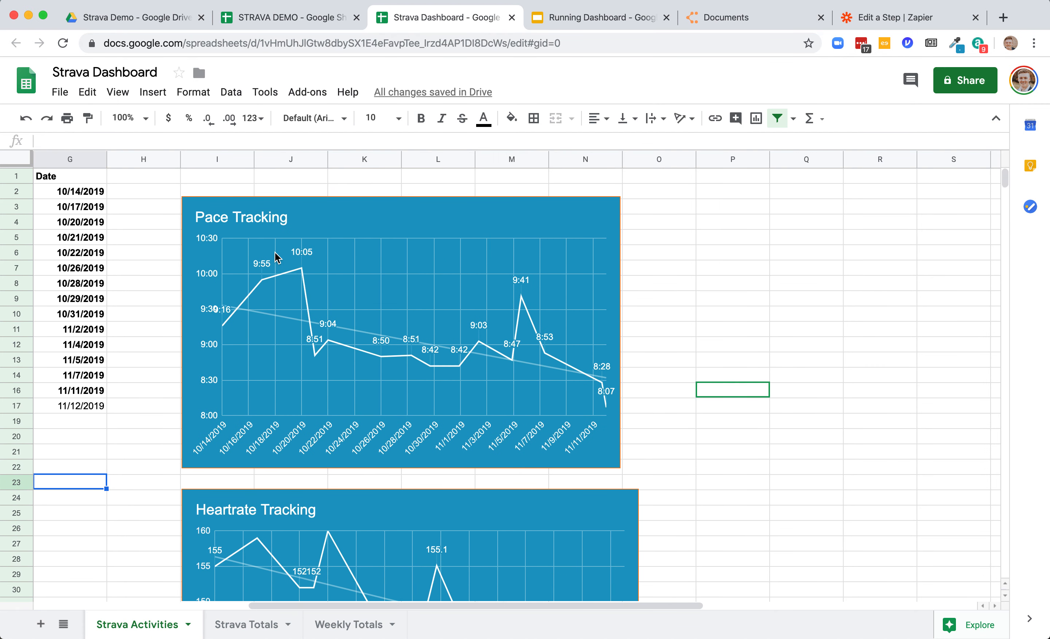
{"action": "scroll", "coordinate": [275, 259], "scroll_direction": "left", "scroll_amount": 6}
{"action": "left_click", "coordinate": [56, 180]}
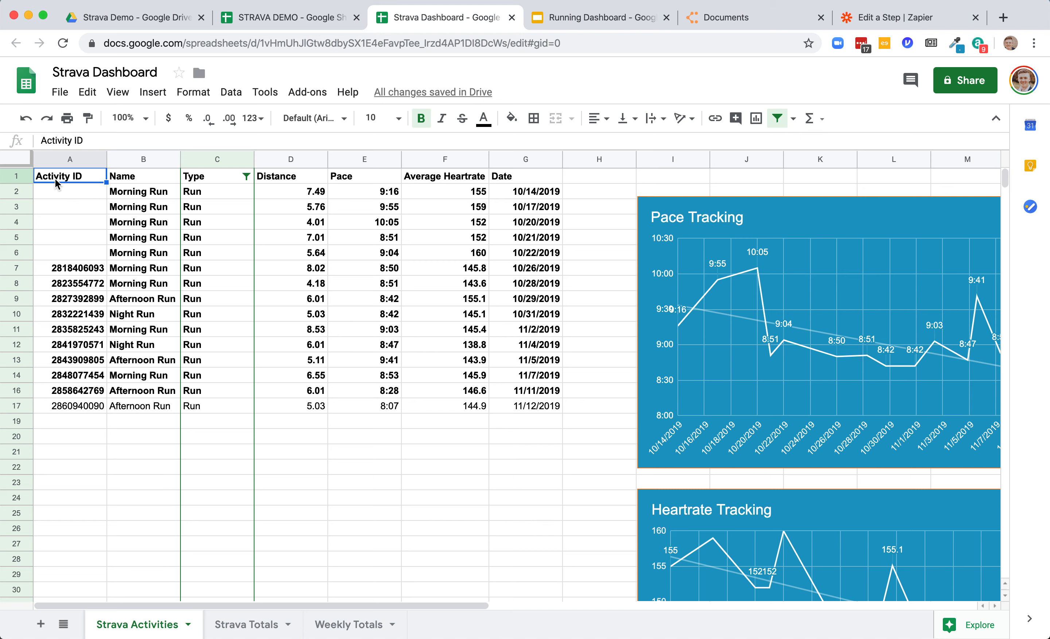
{"action": "left_click", "coordinate": [87, 270]}
{"action": "left_click", "coordinate": [81, 284]}
{"action": "left_click", "coordinate": [79, 298]}
{"action": "left_click", "coordinate": [83, 314]}
{"action": "left_click", "coordinate": [82, 329]}
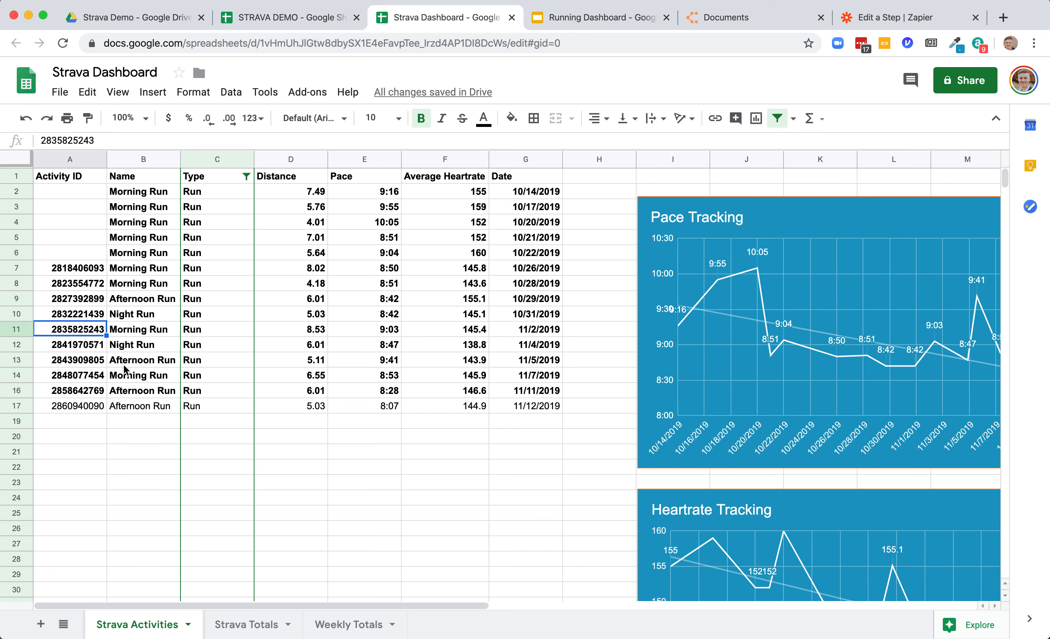
- Copy the header row from Activity ID to Date in Strava Dashboard into row 1 of STRAVA DEMO's Sheet1
{"action": "left_click", "coordinate": [82, 179]}
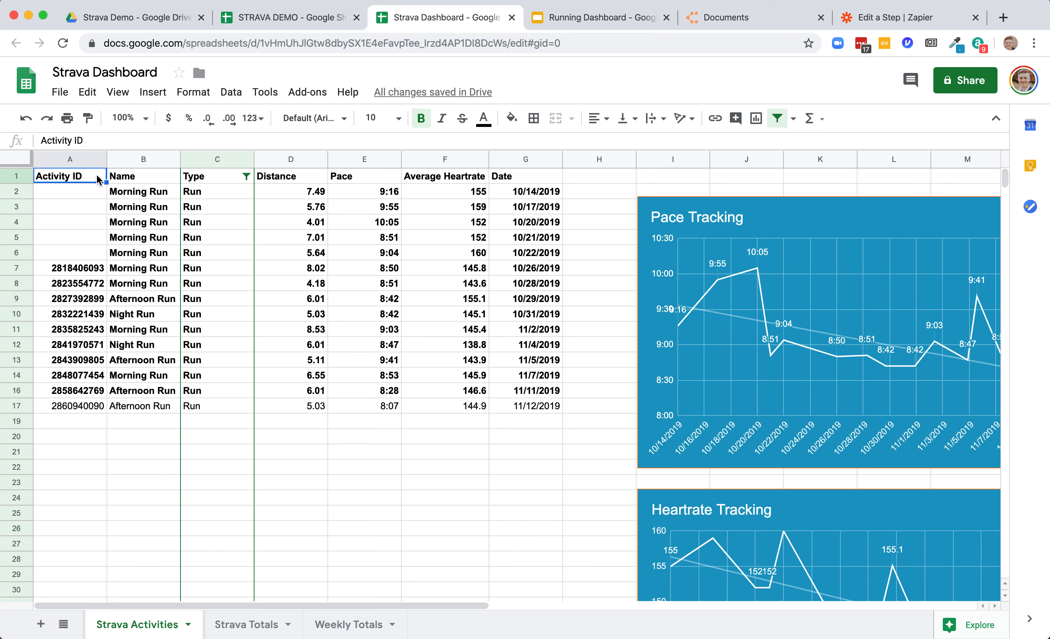
{"action": "left_click", "coordinate": [172, 179]}
{"action": "left_click", "coordinate": [247, 178]}
{"action": "left_click", "coordinate": [320, 179]}
{"action": "left_click", "coordinate": [397, 178]}
{"action": "left_click", "coordinate": [469, 180]}
{"action": "left_click", "coordinate": [527, 181]}
{"action": "left_click_drag", "start_coordinate": [64, 179], "coordinate": [511, 186]}
{"action": "key", "text": "super+c"}
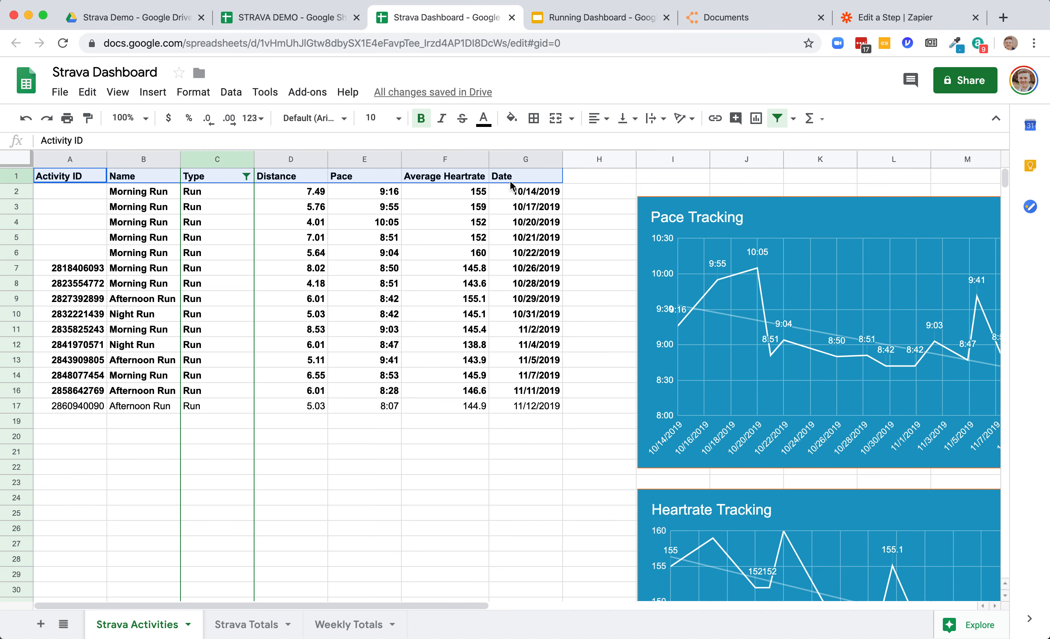
{"action": "left_click", "coordinate": [284, 17]}
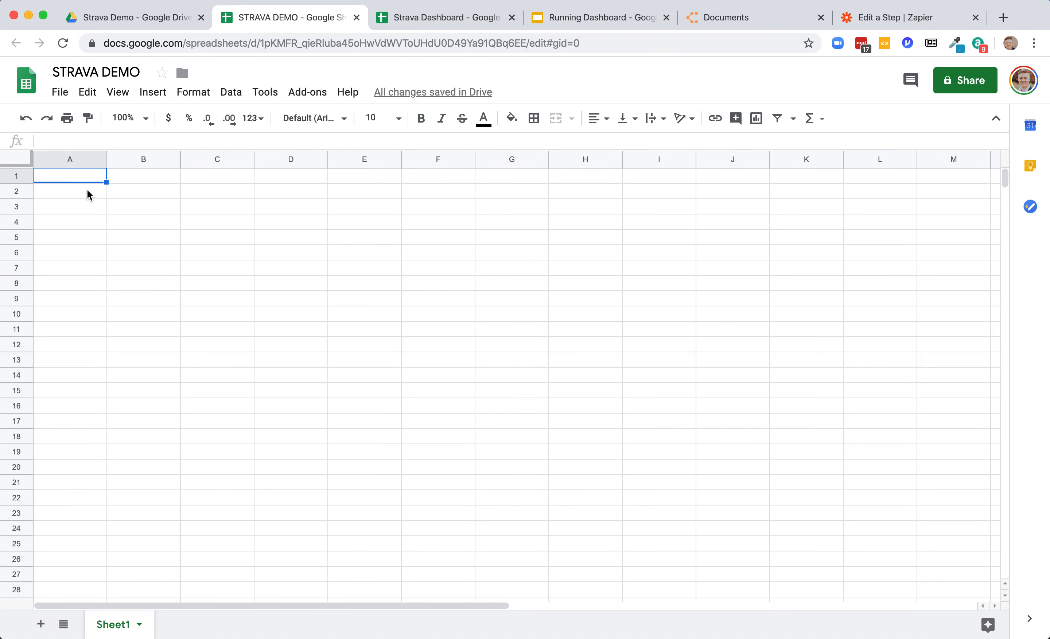
{"action": "key", "text": "super+v"}
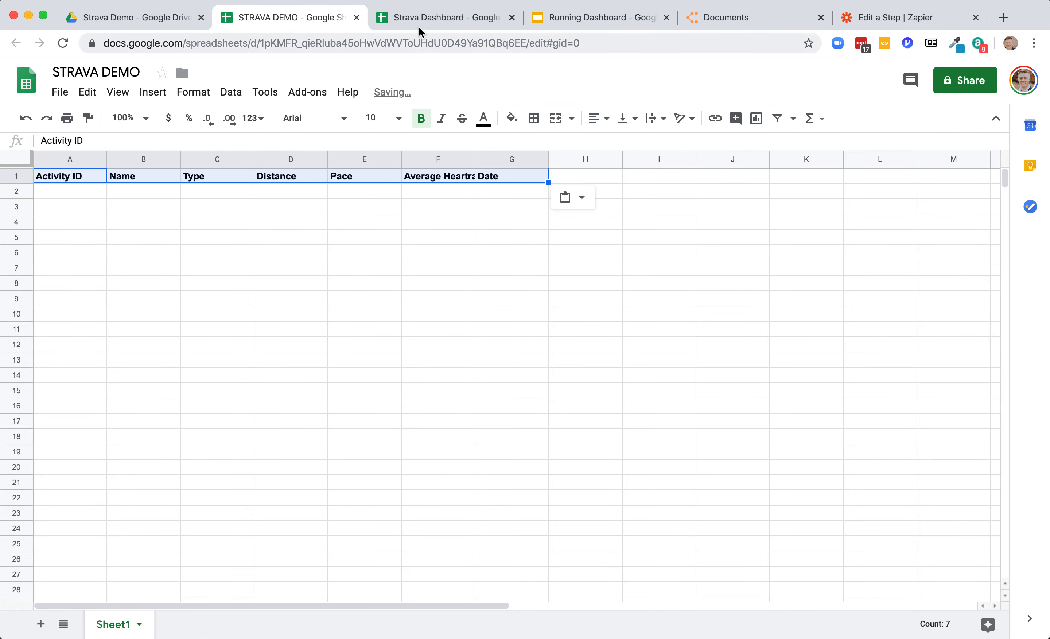
- Refresh the action's fields in Zapier to load the new spreadsheet columns
{"action": "left_click", "coordinate": [424, 22]}
{"action": "left_click", "coordinate": [908, 18]}
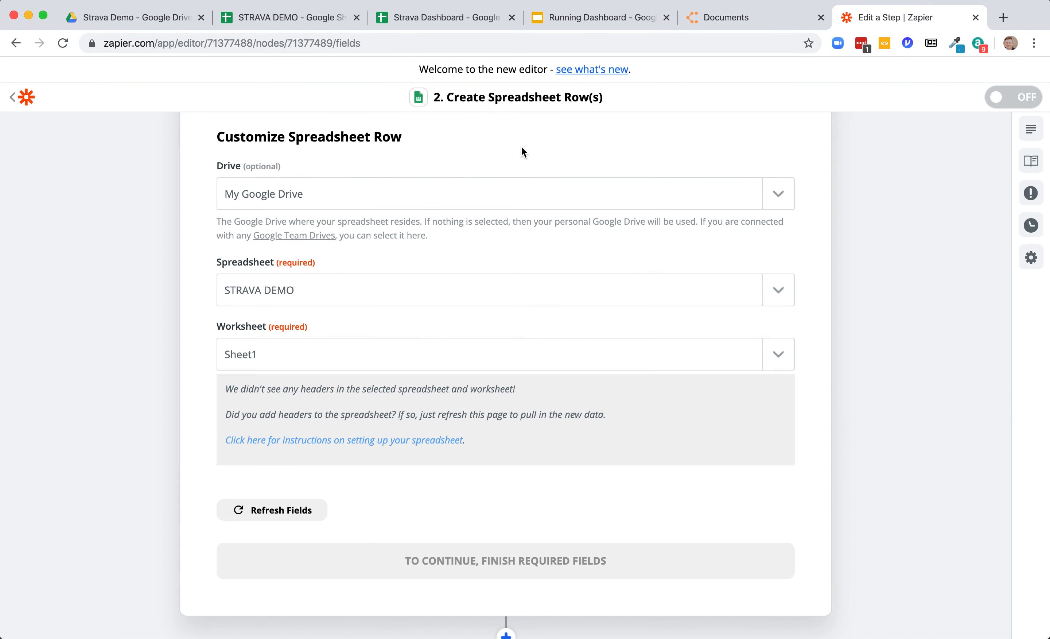
{"action": "left_click", "coordinate": [291, 509]}
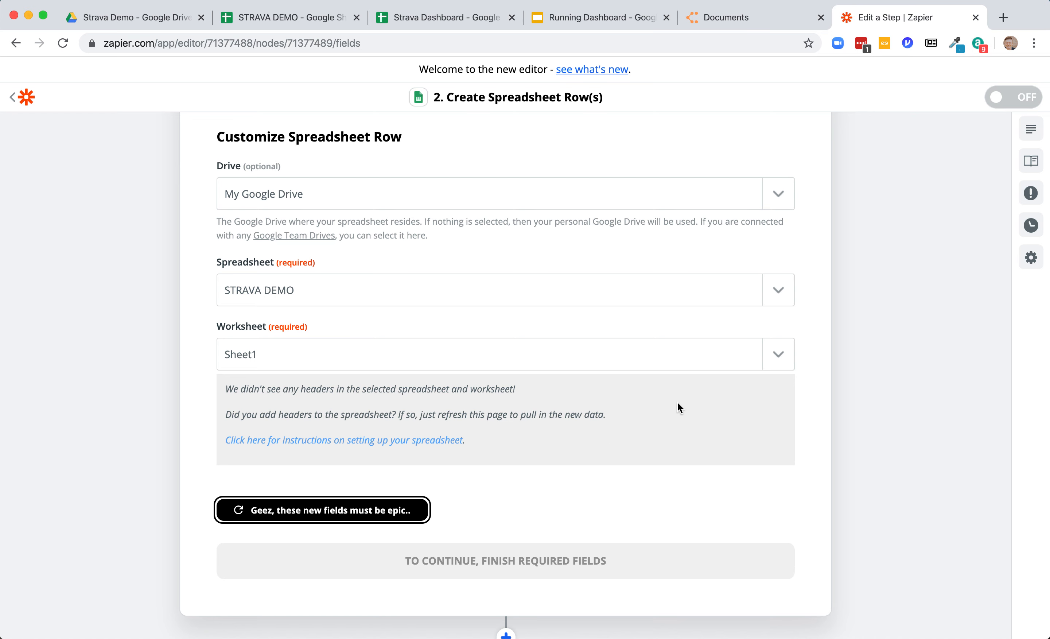
{"action": "scroll", "coordinate": [678, 403], "scroll_direction": "down", "scroll_amount": 3}
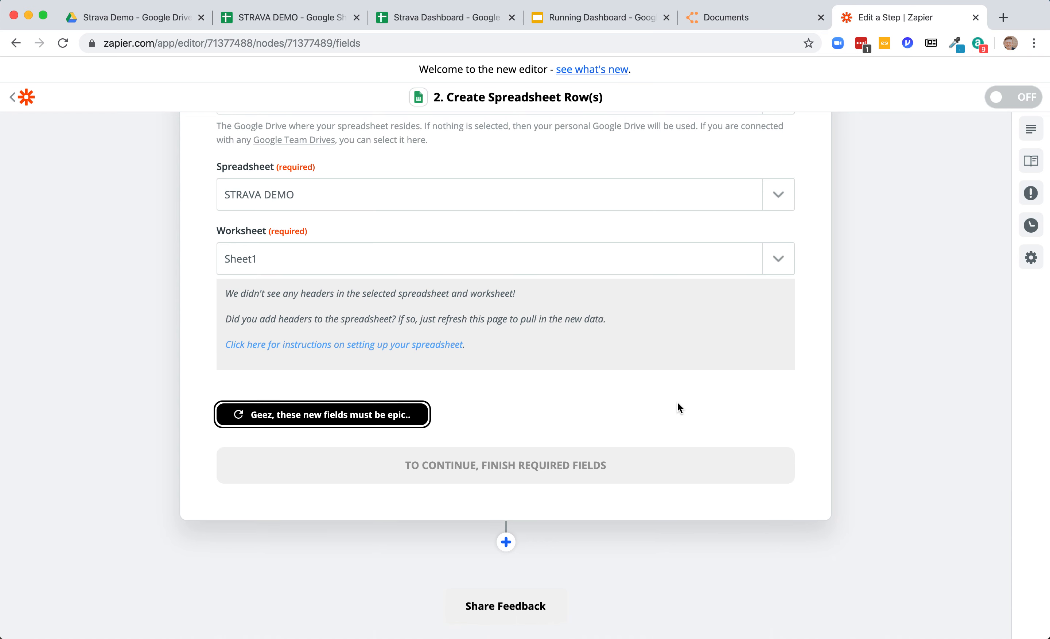
{"action": "scroll", "coordinate": [678, 409], "scroll_direction": "down", "scroll_amount": 4}
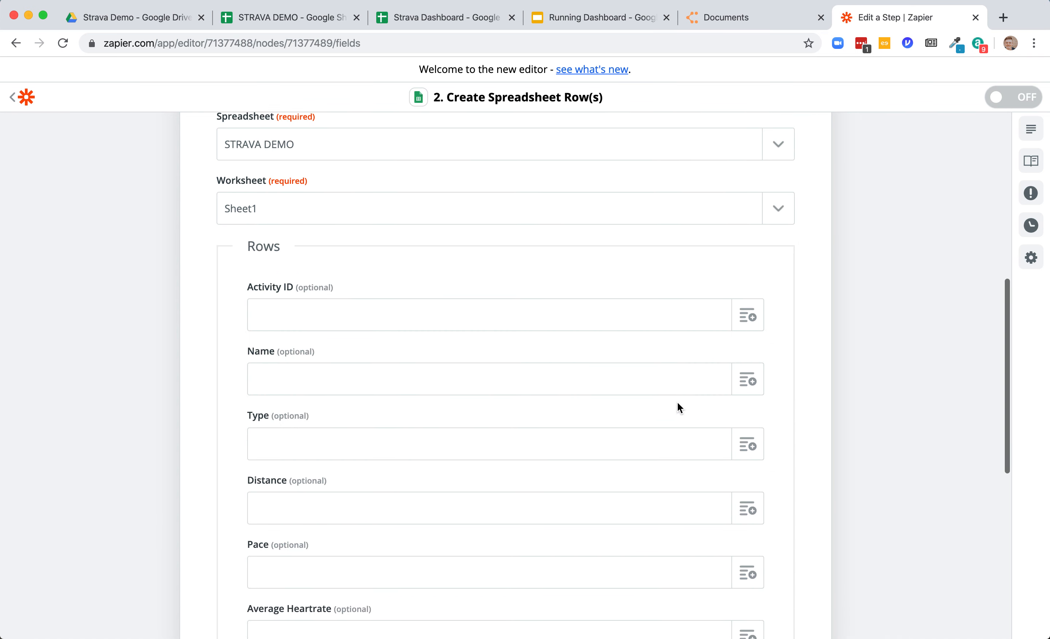
{"action": "scroll", "coordinate": [679, 402], "scroll_direction": "up", "scroll_amount": 1}
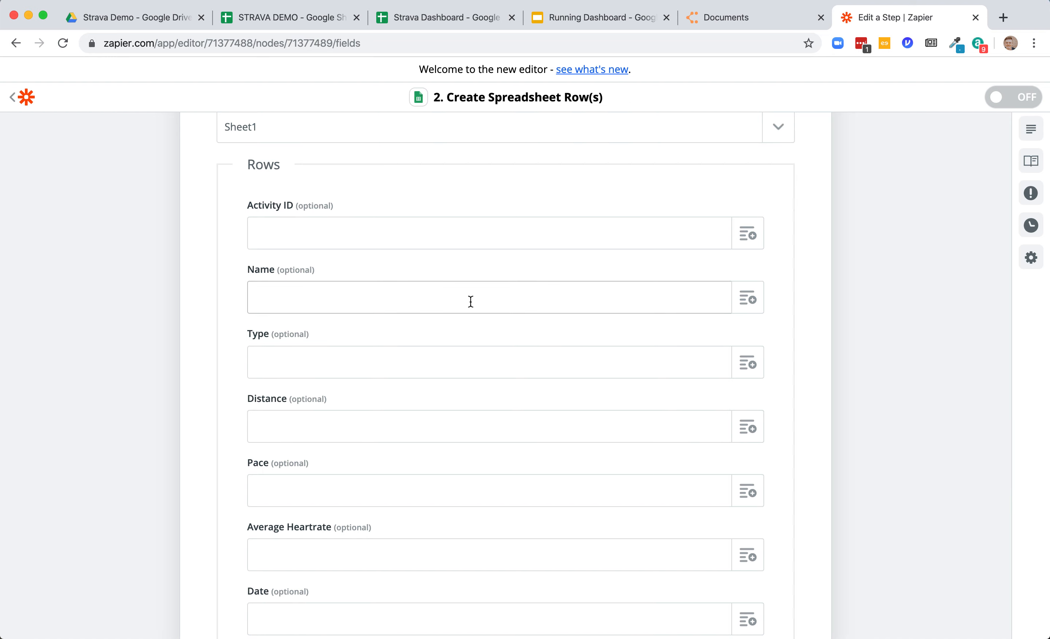
{"action": "scroll", "coordinate": [364, 331], "scroll_direction": "up", "scroll_amount": 2}
{"action": "scroll", "coordinate": [364, 332], "scroll_direction": "down", "scroll_amount": 3}
{"action": "scroll", "coordinate": [363, 335], "scroll_direction": "down", "scroll_amount": 1}
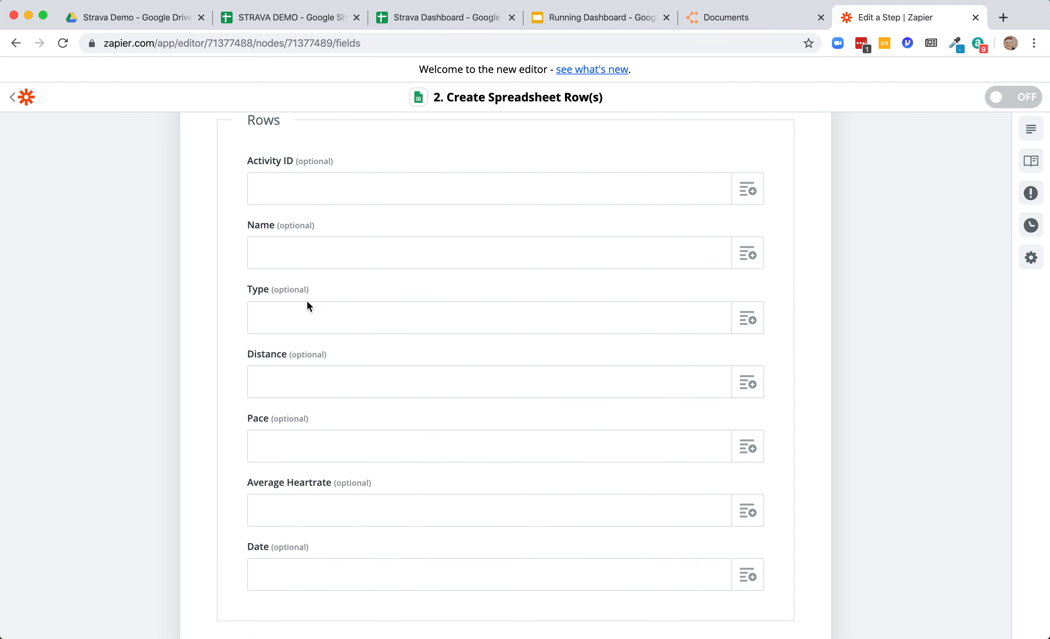
- Search the trigger's data fields for an activity value to map into Activity ID
{"action": "left_click", "coordinate": [761, 198]}
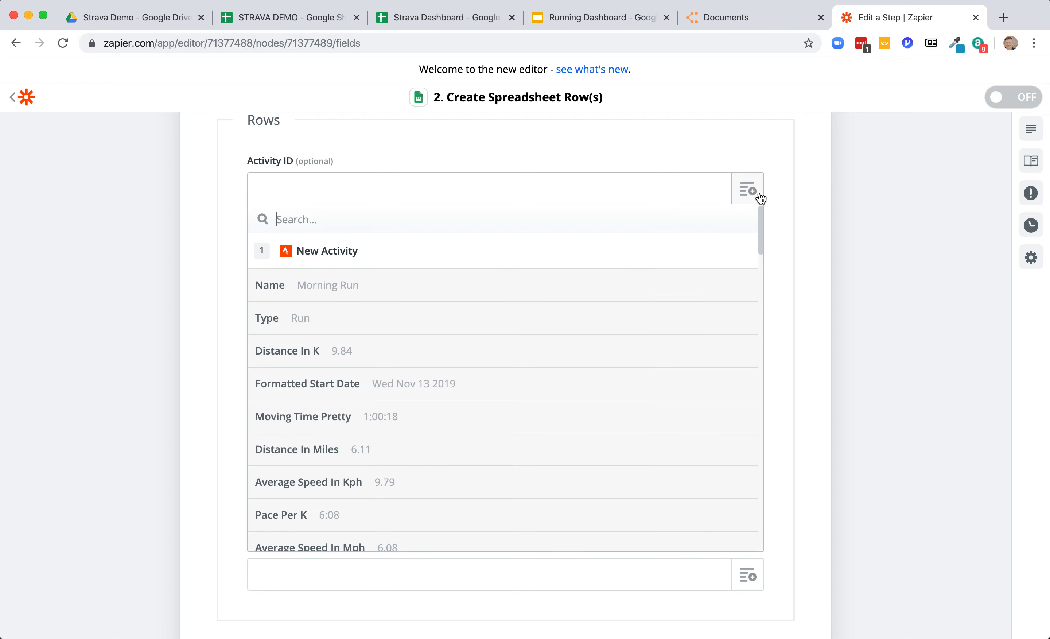
{"action": "scroll", "coordinate": [569, 328], "scroll_direction": "down", "scroll_amount": 5}
{"action": "scroll", "coordinate": [569, 329], "scroll_direction": "down", "scroll_amount": 20}
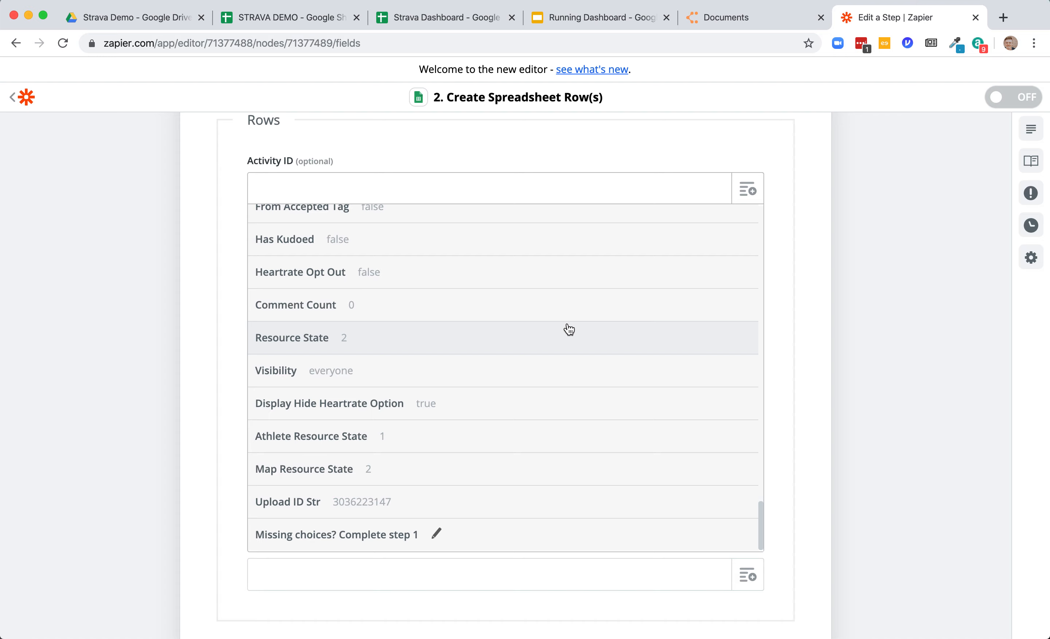
{"action": "scroll", "coordinate": [569, 329], "scroll_direction": "up", "scroll_amount": 20}
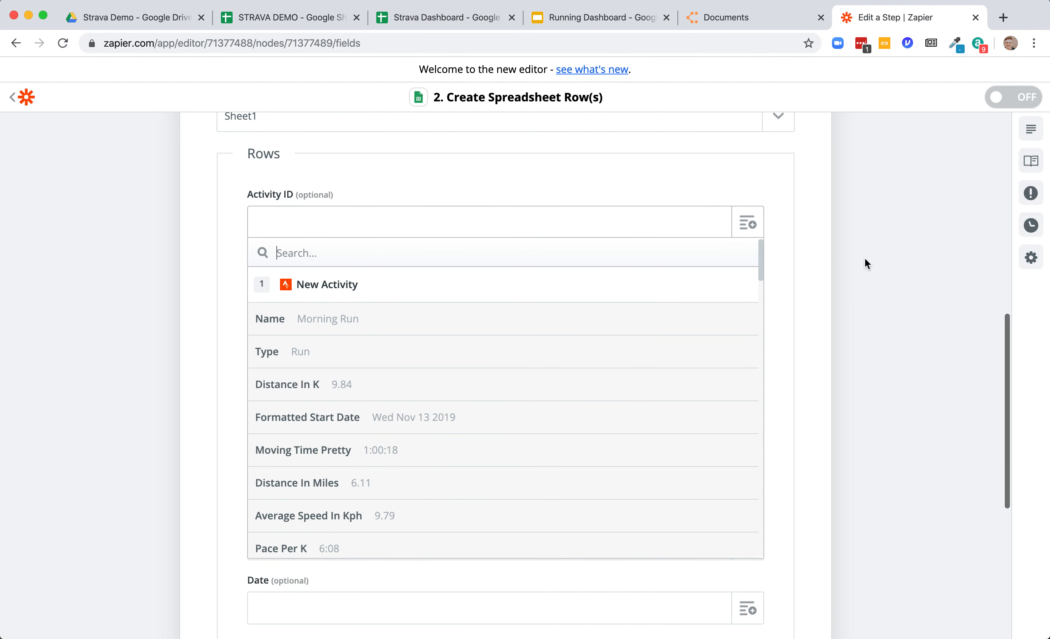
{"action": "type", "text": "activity"}
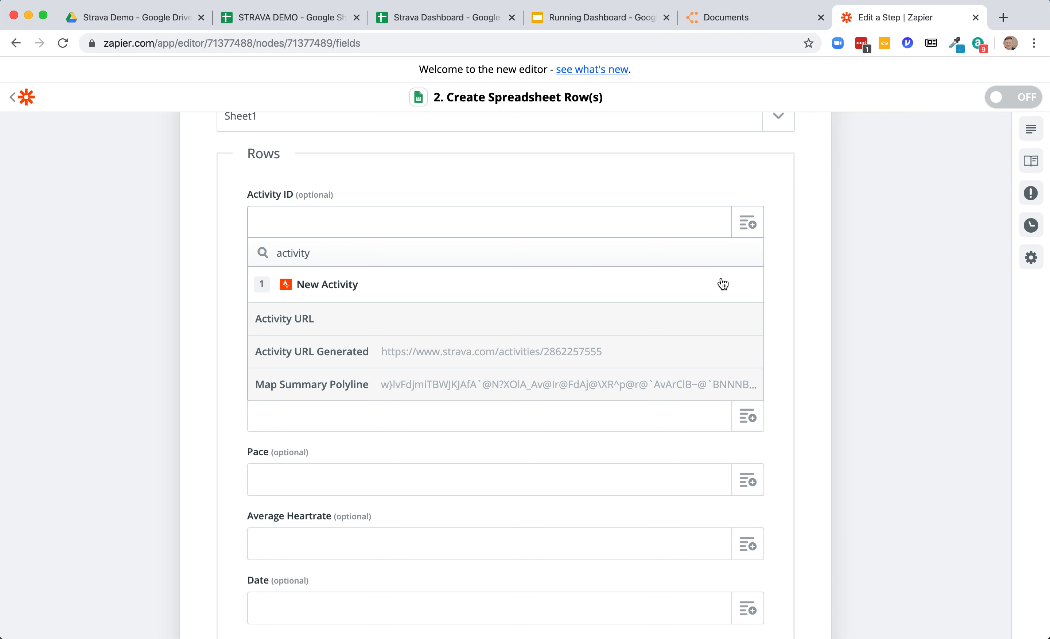
{"action": "left_click", "coordinate": [898, 281]}
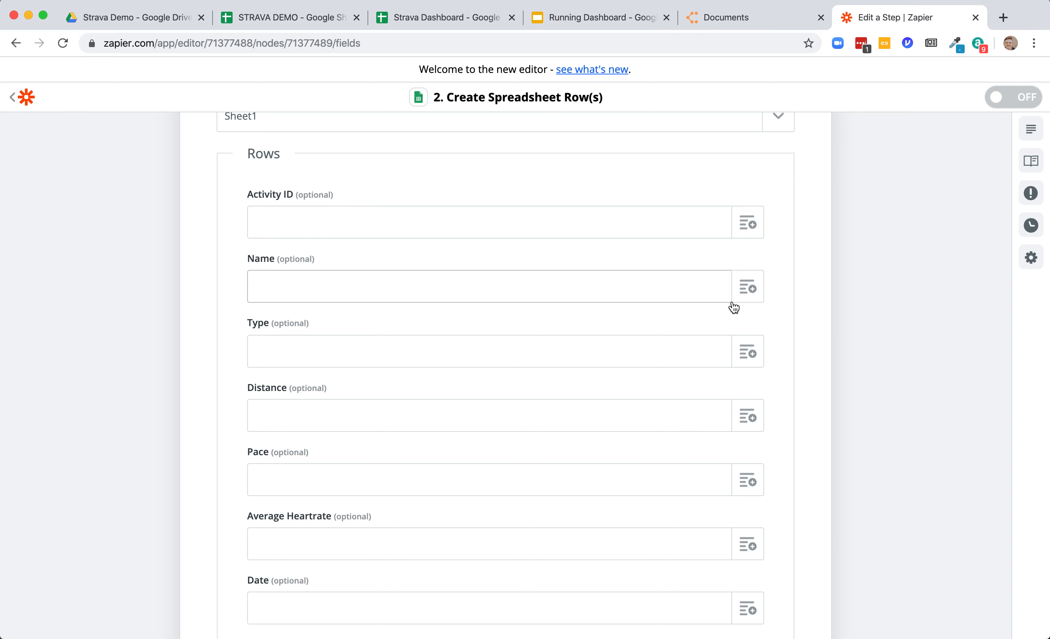
- Map the Name and Type columns to the Strava activity's Name and Type fields
{"action": "left_click", "coordinate": [755, 288]}
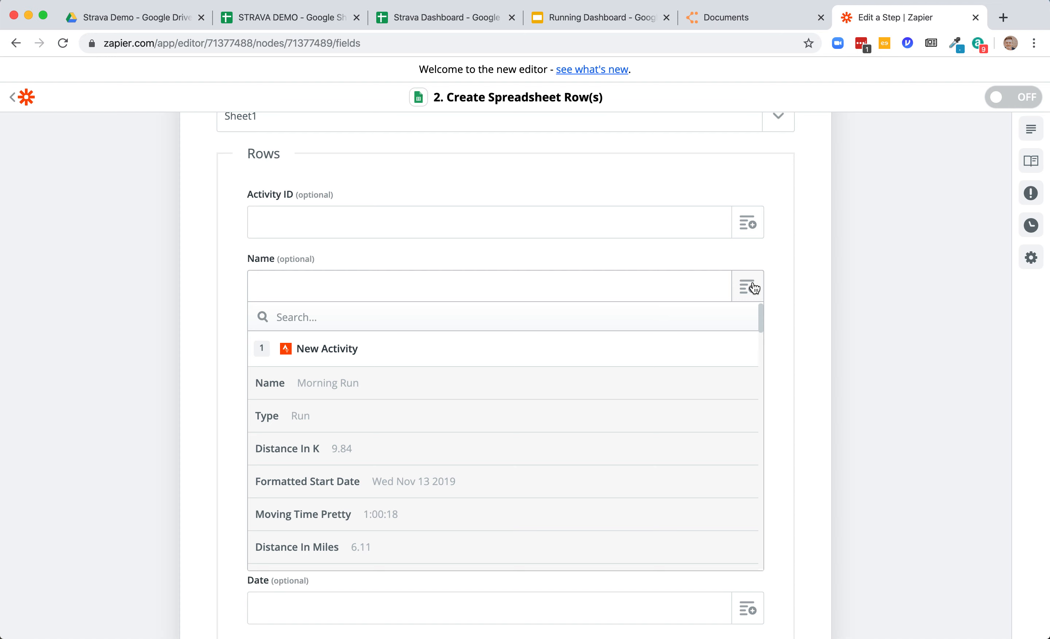
{"action": "left_click", "coordinate": [510, 376]}
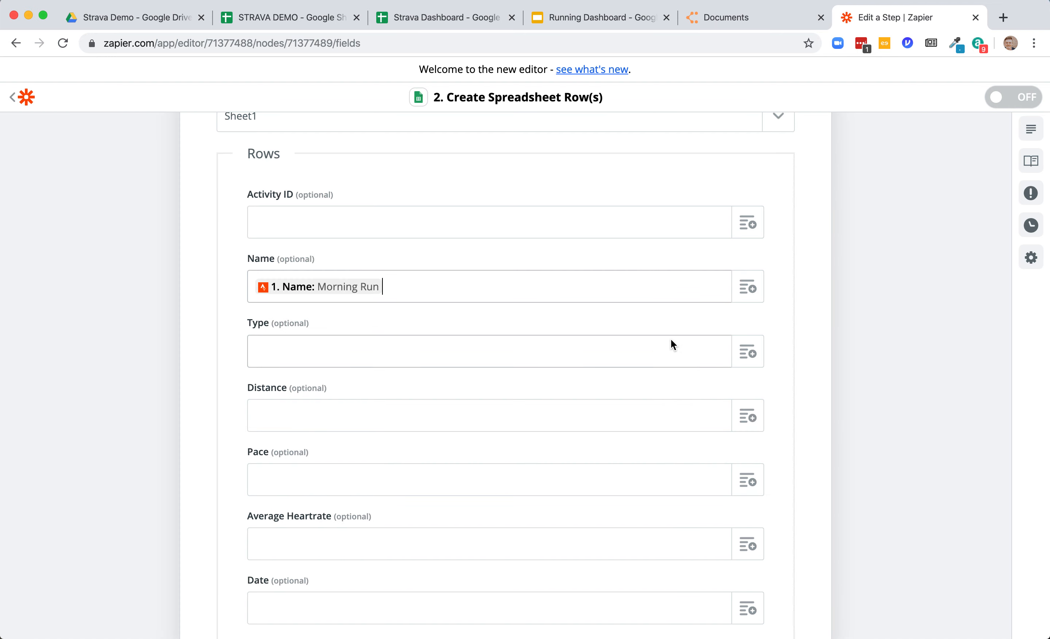
{"action": "left_click", "coordinate": [730, 350]}
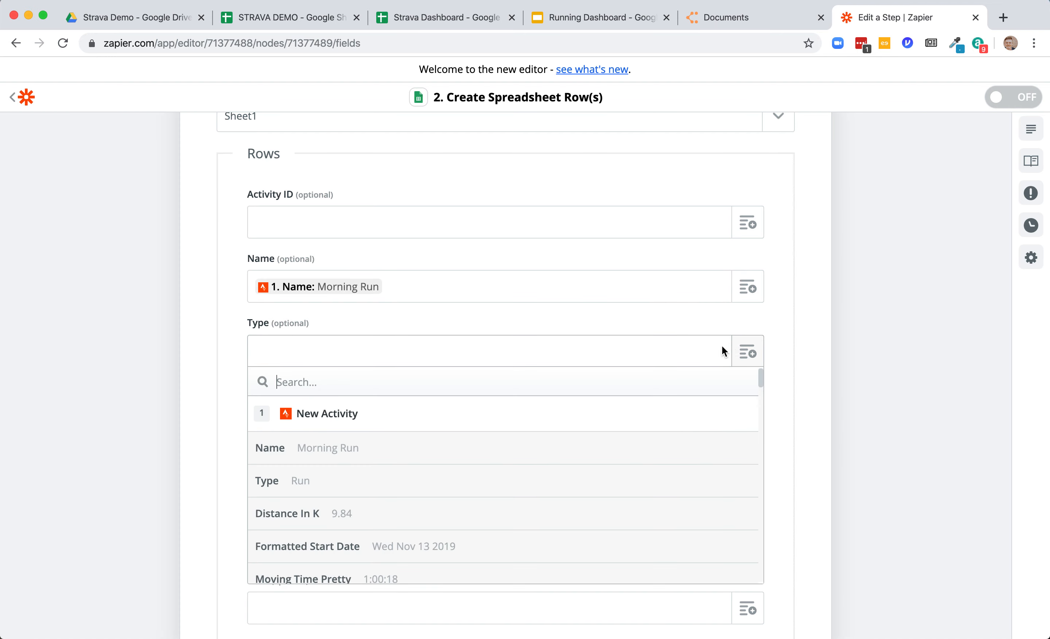
{"action": "left_click", "coordinate": [280, 481]}
- Map the Distance column to the activity's Distance In Miles field
{"action": "scroll", "coordinate": [495, 405], "scroll_direction": "down", "scroll_amount": 3}
{"action": "left_click", "coordinate": [749, 300]}
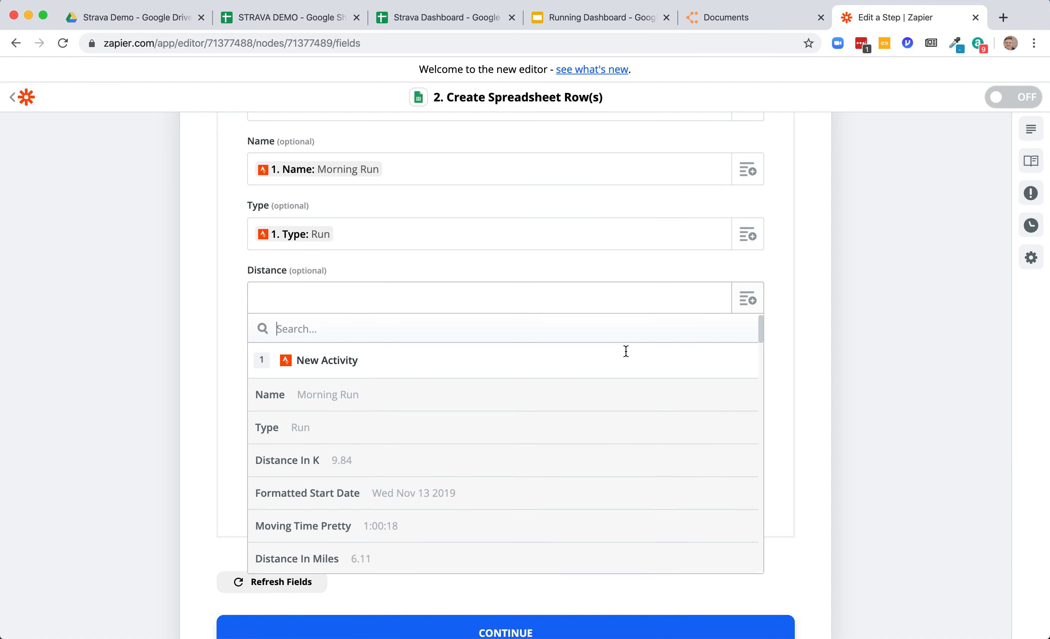
{"action": "scroll", "coordinate": [444, 458], "scroll_direction": "down", "scroll_amount": 2}
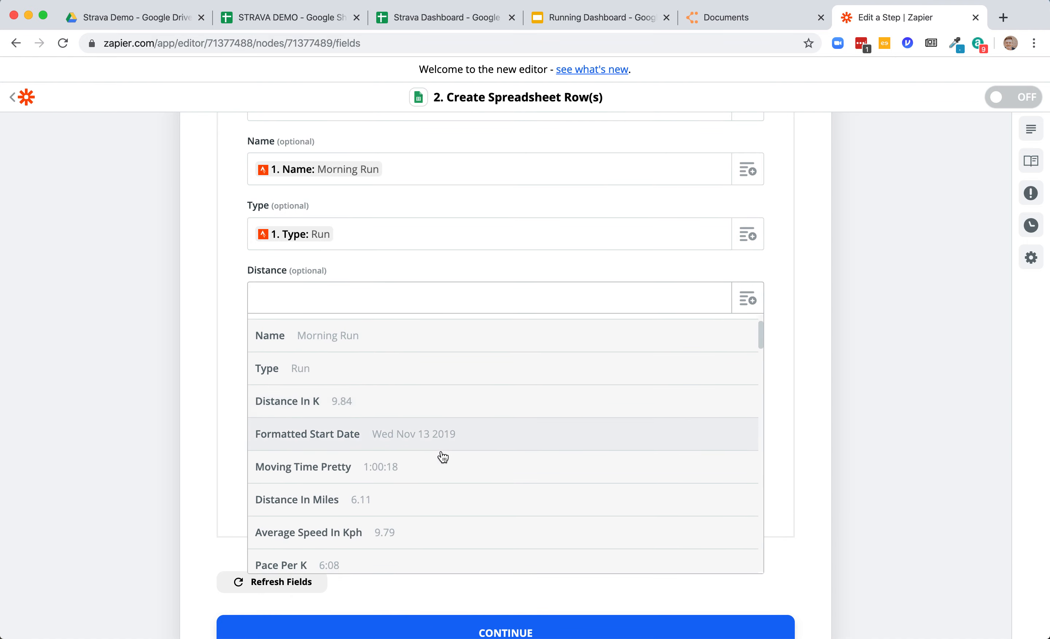
{"action": "left_click", "coordinate": [363, 495]}
- Map the Pace column to the activity's Pace Per Mile field
{"action": "scroll", "coordinate": [496, 412], "scroll_direction": "down", "scroll_amount": 1}
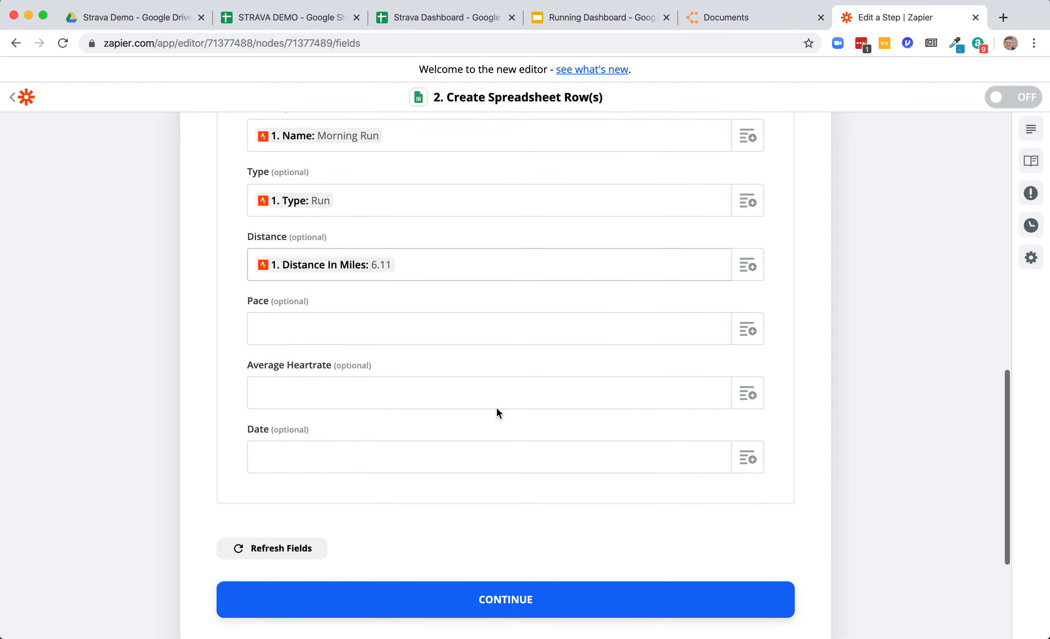
{"action": "left_click", "coordinate": [742, 336]}
{"action": "scroll", "coordinate": [485, 409], "scroll_direction": "down", "scroll_amount": 2}
{"action": "scroll", "coordinate": [485, 407], "scroll_direction": "down", "scroll_amount": 5}
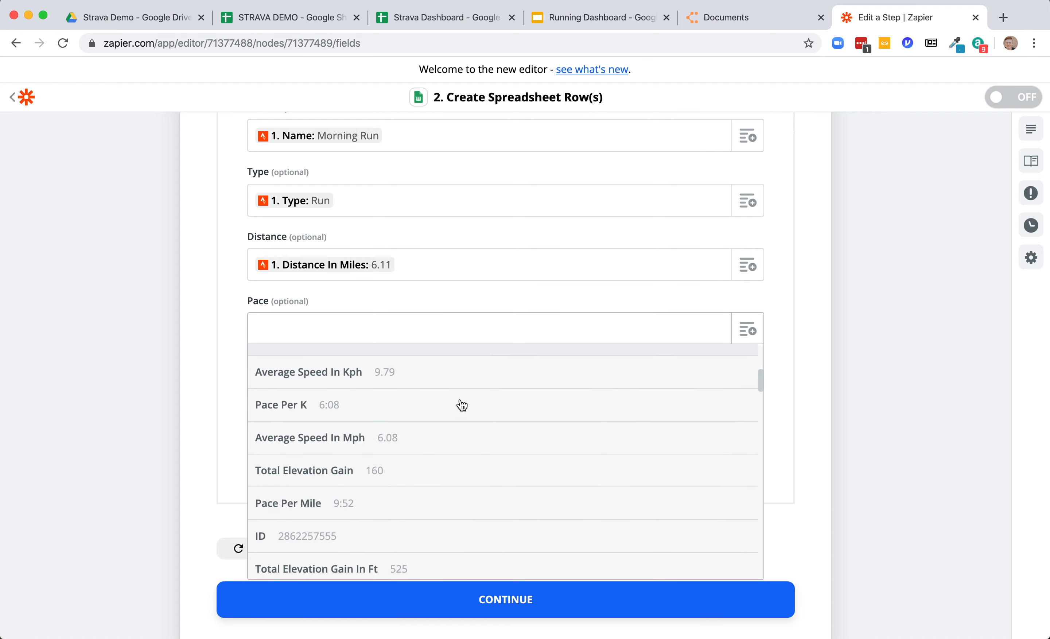
{"action": "left_click", "coordinate": [355, 452]}
- Map the Average Heartrate column to the activity's Average Heartrate field
{"action": "scroll", "coordinate": [689, 370], "scroll_direction": "down", "scroll_amount": 1}
{"action": "left_click", "coordinate": [751, 339]}
{"action": "scroll", "coordinate": [547, 458], "scroll_direction": "down", "scroll_amount": 8}
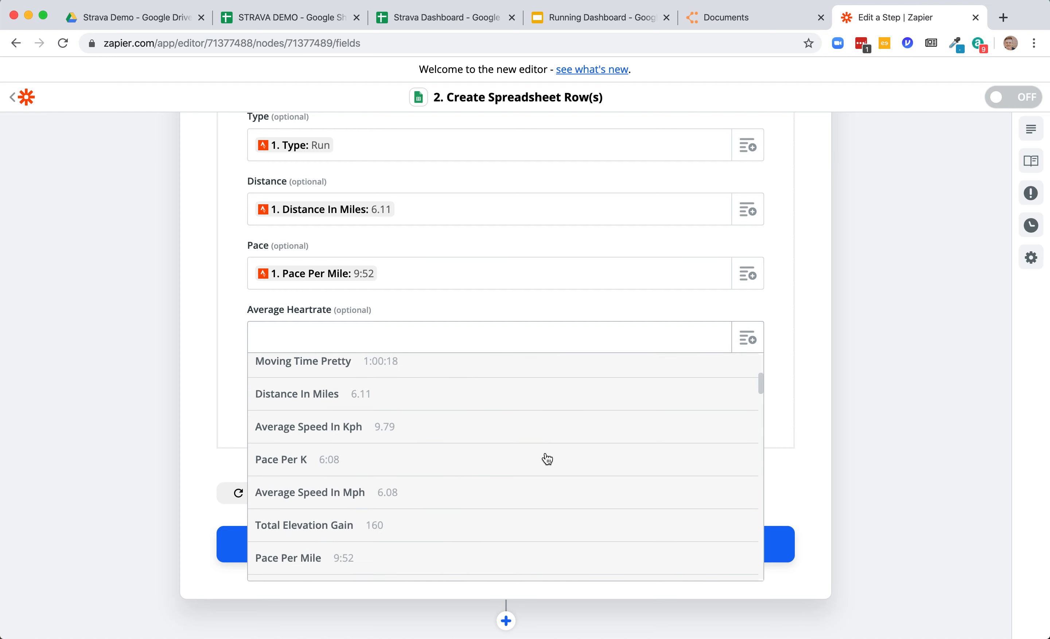
{"action": "scroll", "coordinate": [547, 458], "scroll_direction": "down", "scroll_amount": 8}
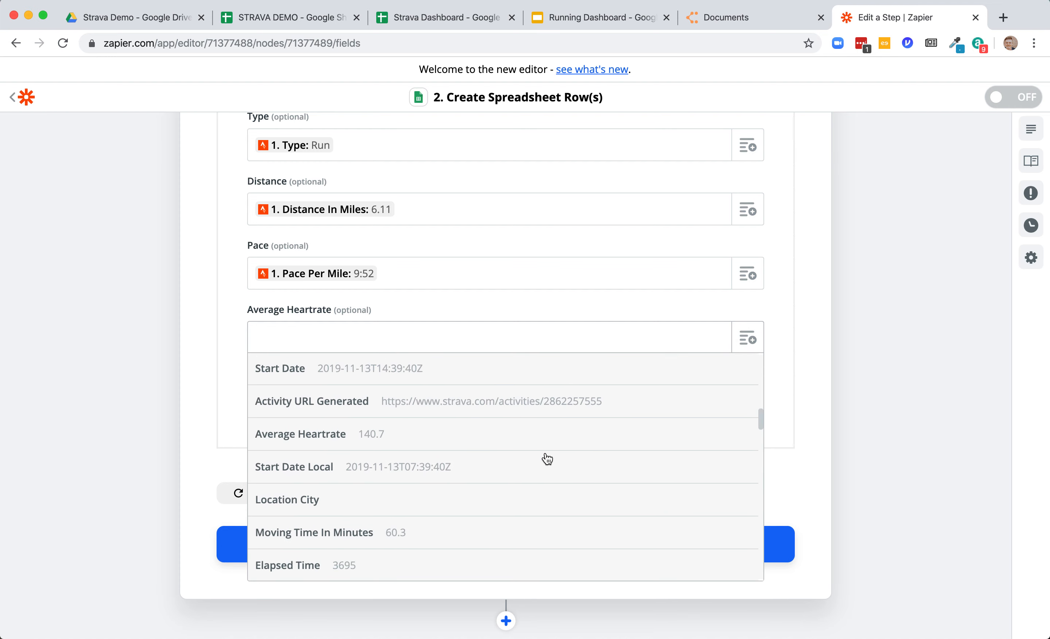
{"action": "left_click", "coordinate": [414, 384]}
- Search the activity fields for "date" and map the Date column to Formatted Start Date
{"action": "scroll", "coordinate": [547, 350], "scroll_direction": "down", "scroll_amount": 2}
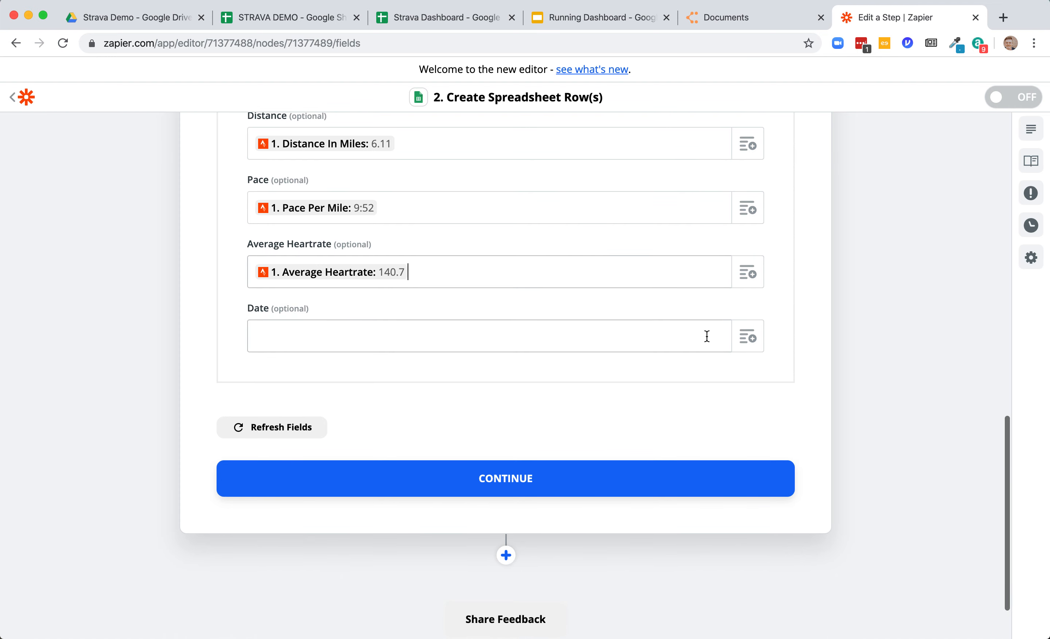
{"action": "left_click", "coordinate": [747, 338]}
{"action": "scroll", "coordinate": [469, 366], "scroll_direction": "down", "scroll_amount": 5}
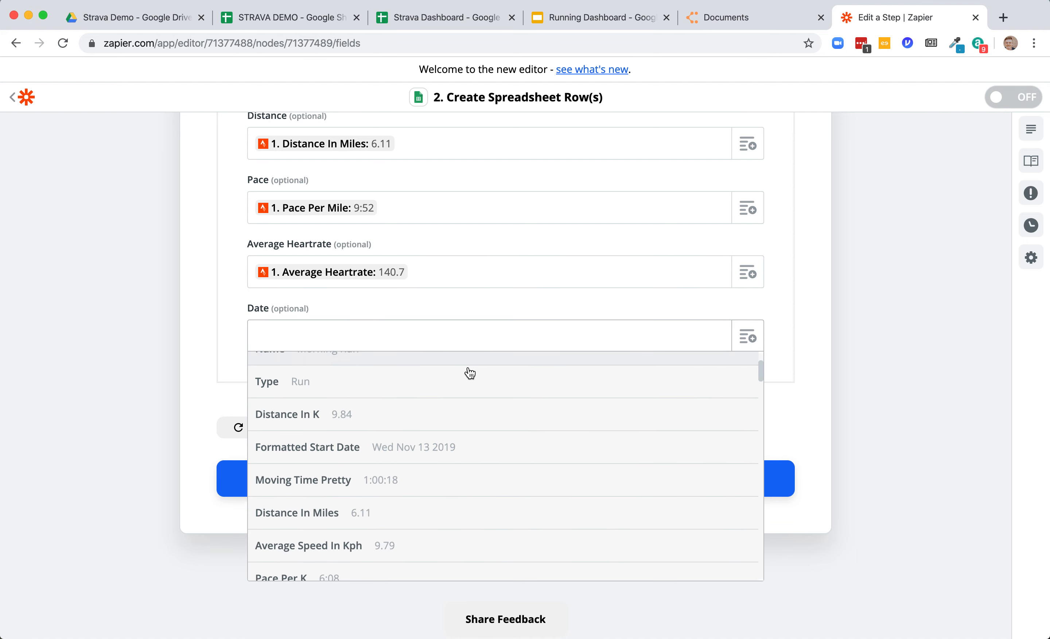
{"action": "type", "text": "date"}
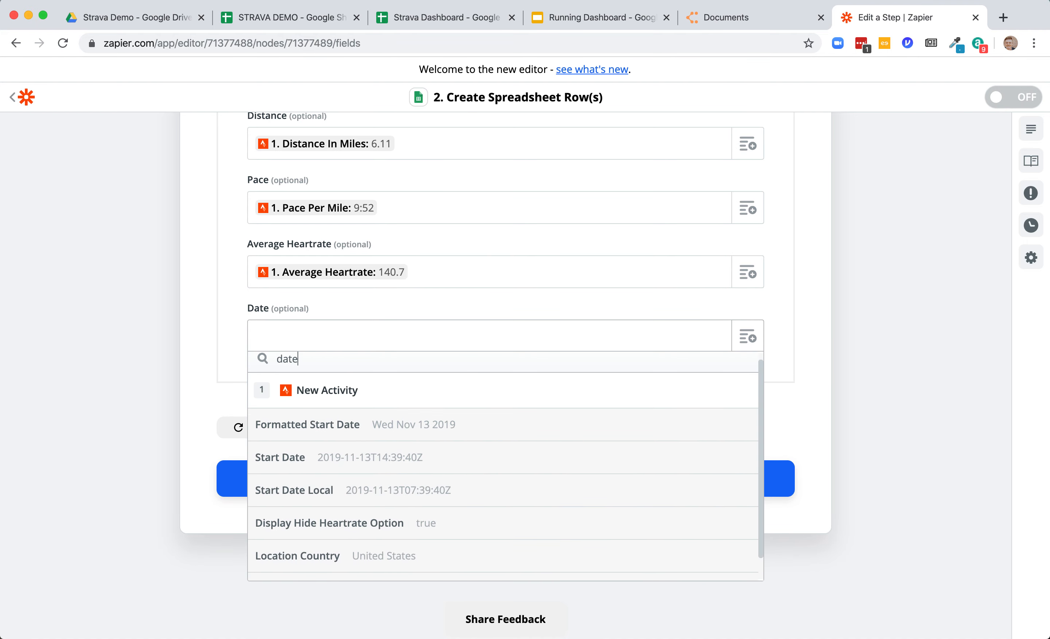
{"action": "left_click", "coordinate": [428, 425]}
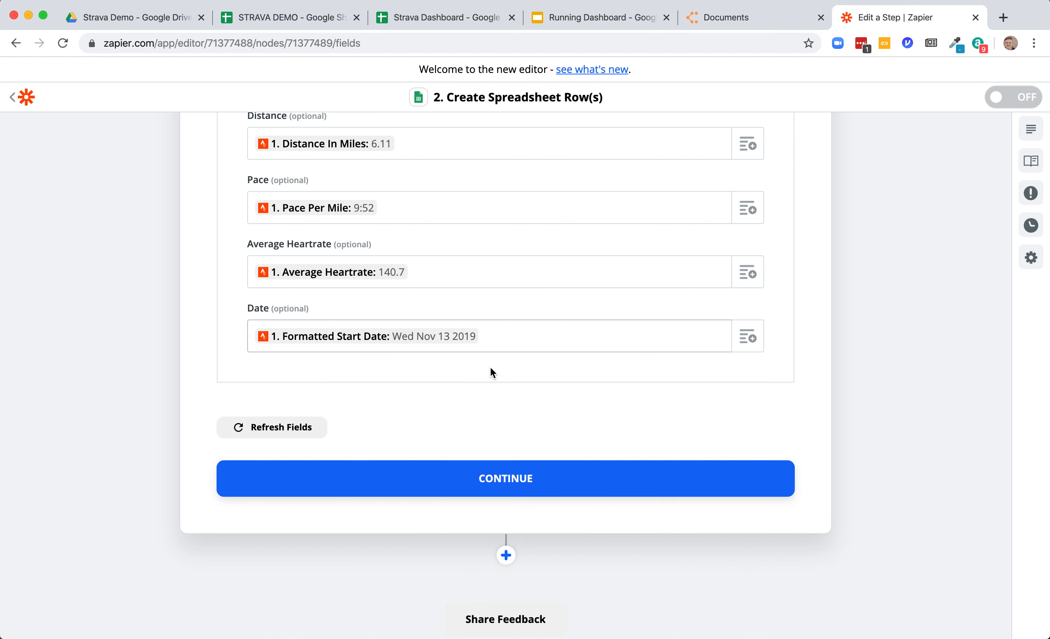
- Search the activity fields for "activity" and map the Activity ID column to Activity URL Generated
{"action": "scroll", "coordinate": [490, 370], "scroll_direction": "up", "scroll_amount": 5}
{"action": "scroll", "coordinate": [488, 372], "scroll_direction": "up", "scroll_amount": 2}
{"action": "left_click", "coordinate": [441, 347]}
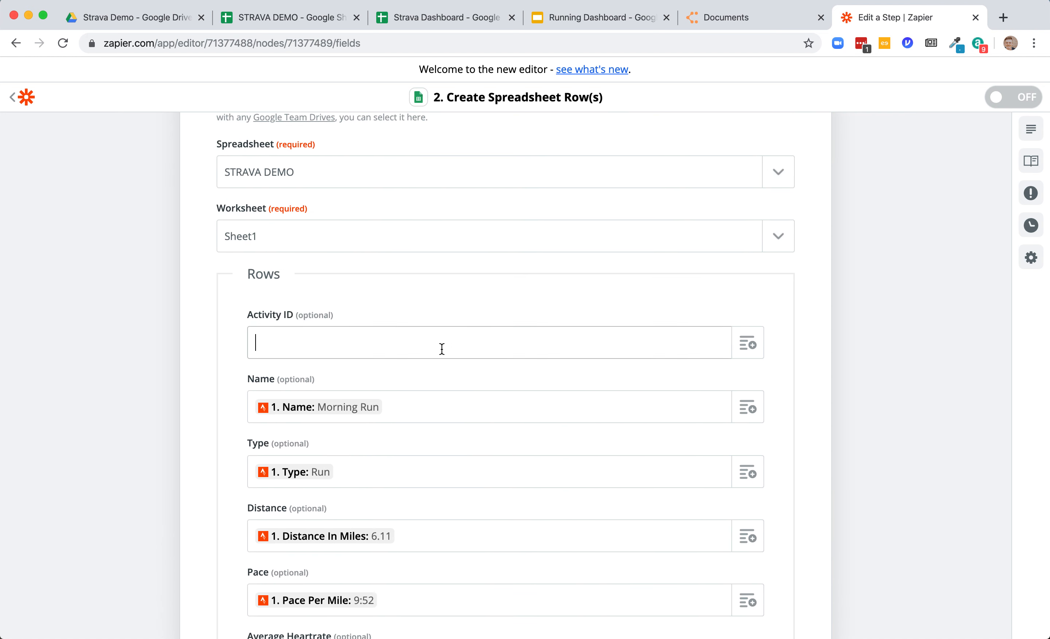
{"action": "left_click", "coordinate": [742, 346]}
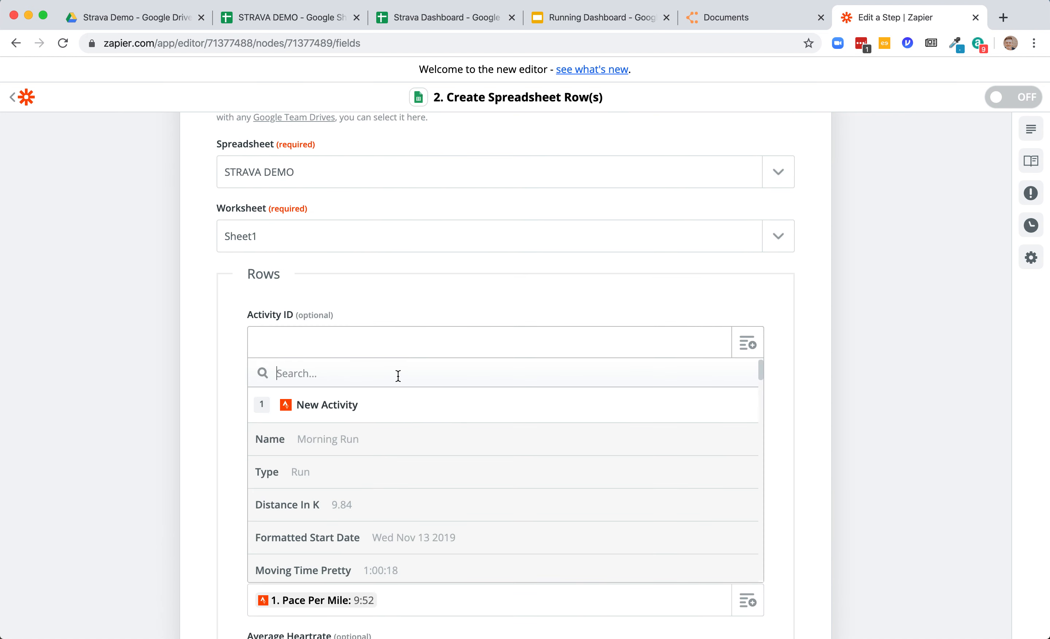
{"action": "type", "text": "activituy"}
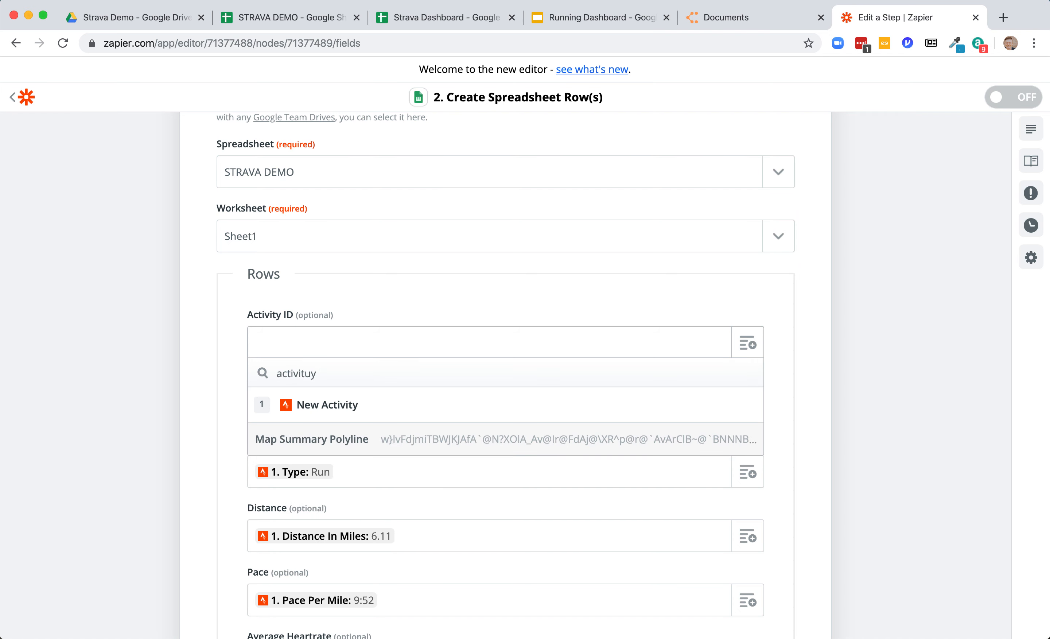
{"action": "key", "text": "BackSpace"}
{"action": "key", "text": "BackSpace"}
{"action": "type", "text": "y"}
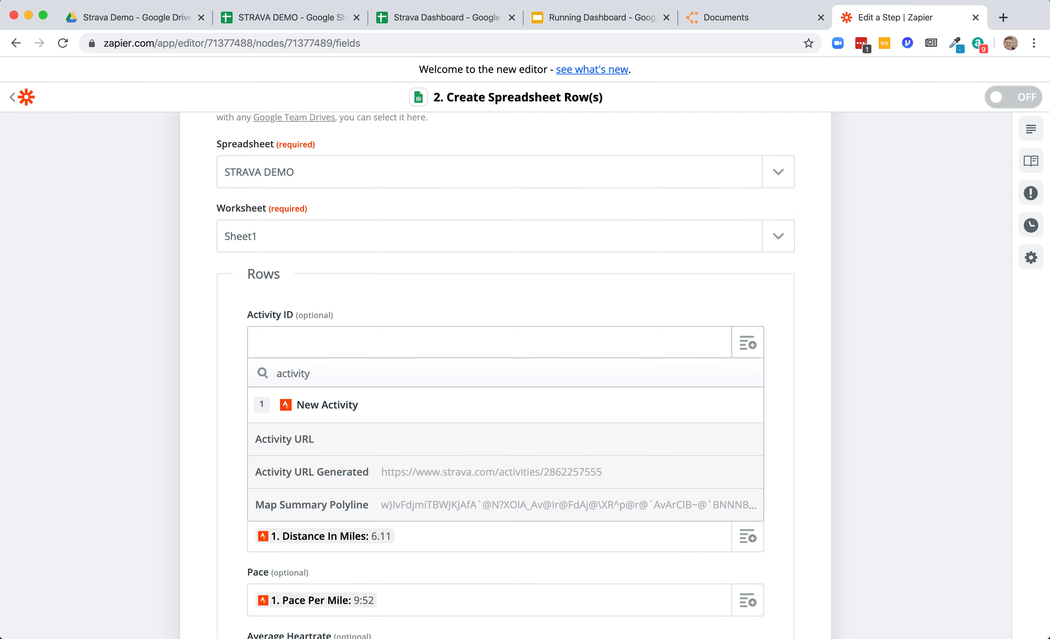
{"action": "left_click", "coordinate": [538, 482]}
- Continue past the row setup and send a test spreadsheet row to Google Sheets
{"action": "scroll", "coordinate": [948, 460], "scroll_direction": "down", "scroll_amount": 10}
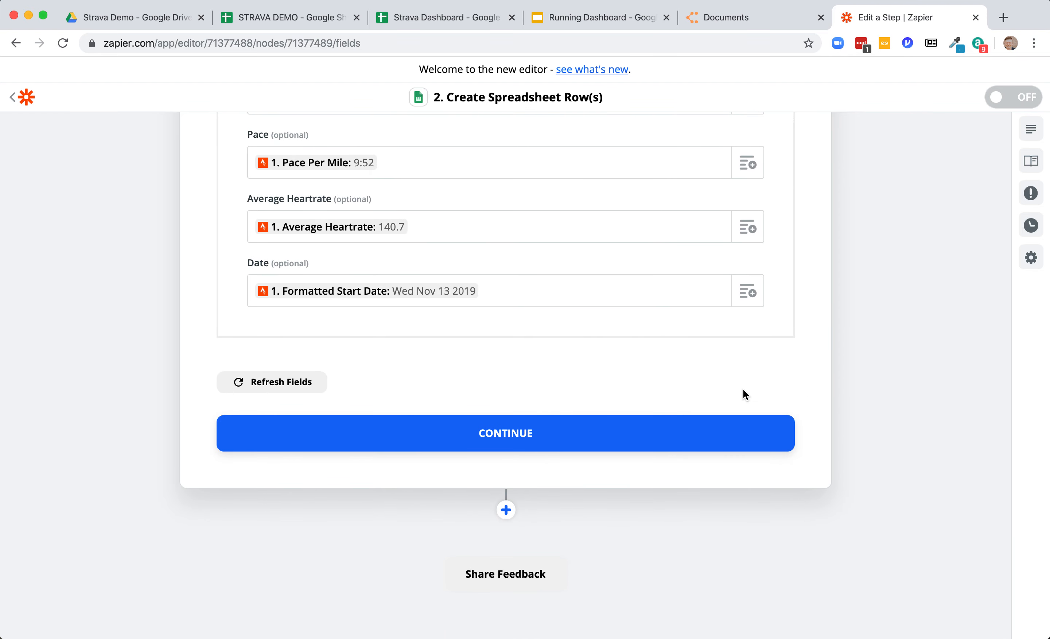
{"action": "left_click", "coordinate": [580, 433]}
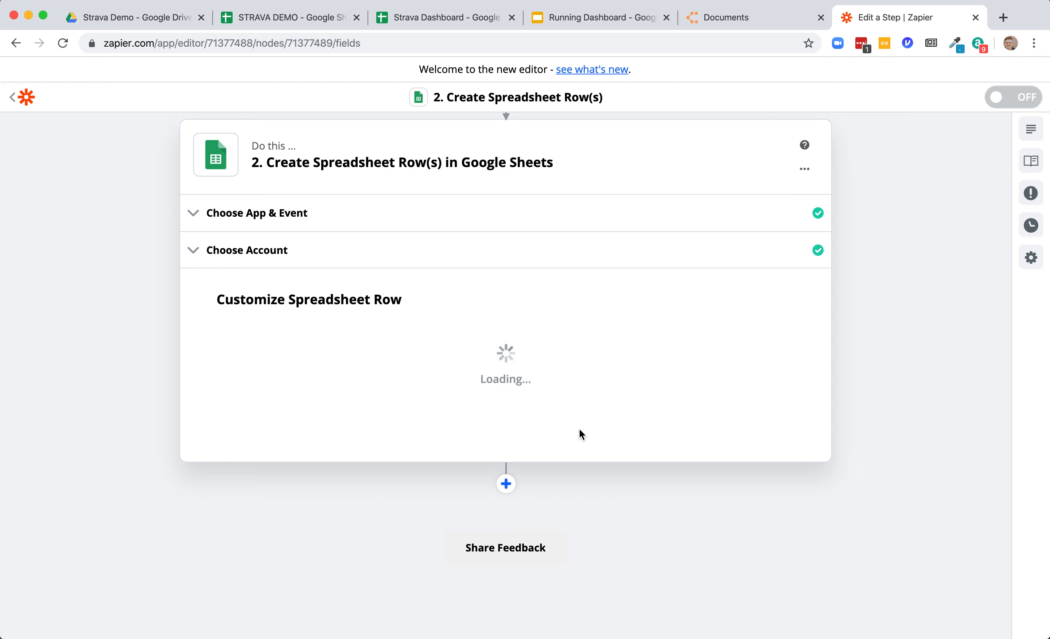
{"action": "scroll", "coordinate": [579, 430], "scroll_direction": "down", "scroll_amount": 5}
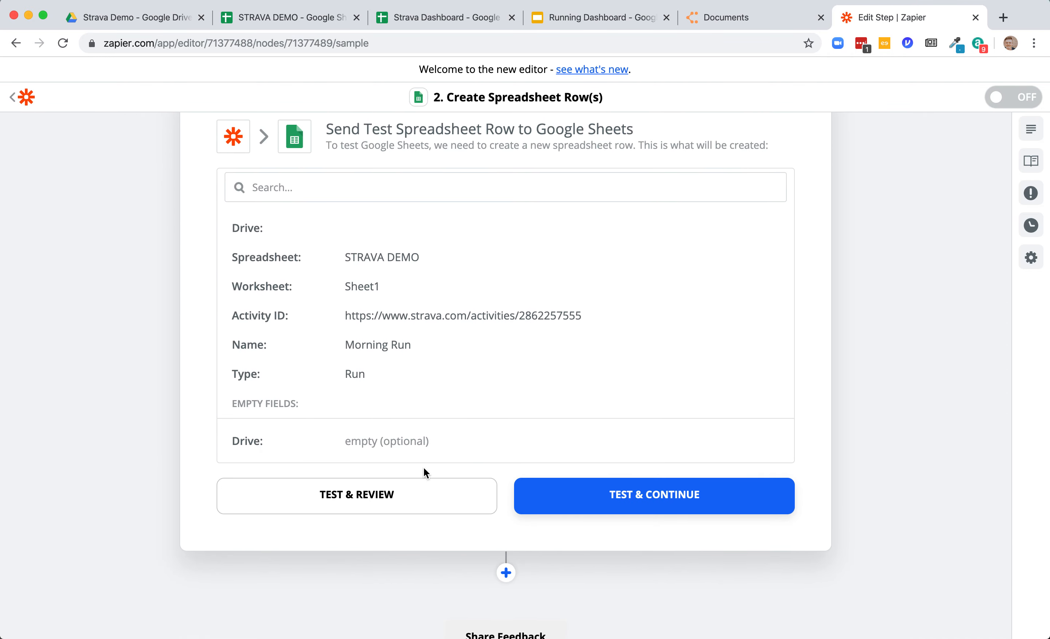
{"action": "scroll", "coordinate": [425, 470], "scroll_direction": "up", "scroll_amount": 2}
{"action": "scroll", "coordinate": [426, 469], "scroll_direction": "down", "scroll_amount": 2}
{"action": "left_click", "coordinate": [392, 525]}
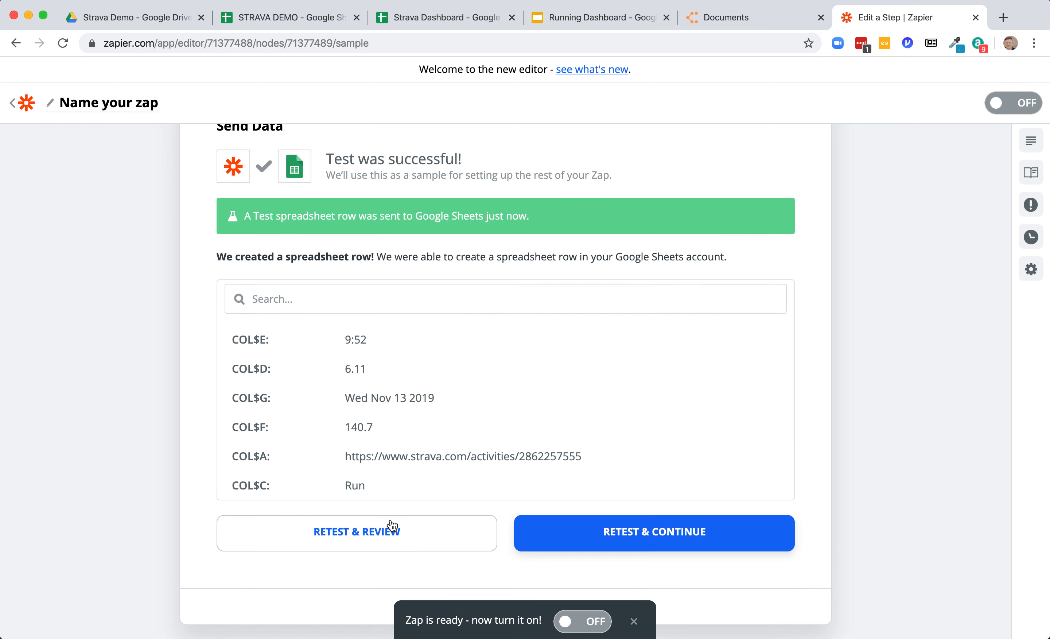
- Finish editing the Google Sheets action and turn the Zap on
{"action": "scroll", "coordinate": [392, 526], "scroll_direction": "down", "scroll_amount": 4}
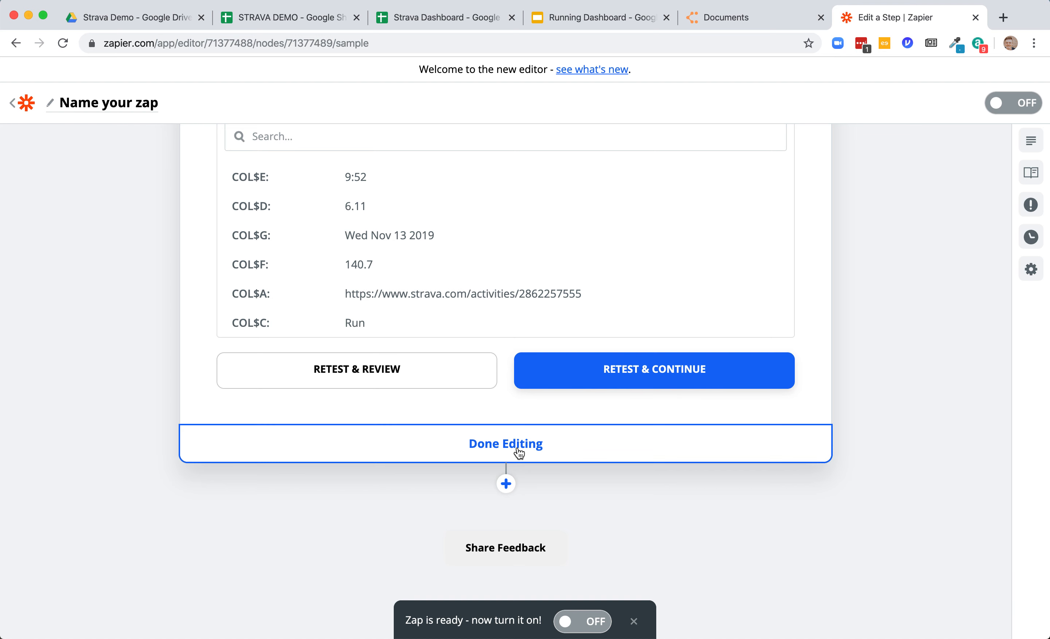
{"action": "left_click", "coordinate": [506, 448]}
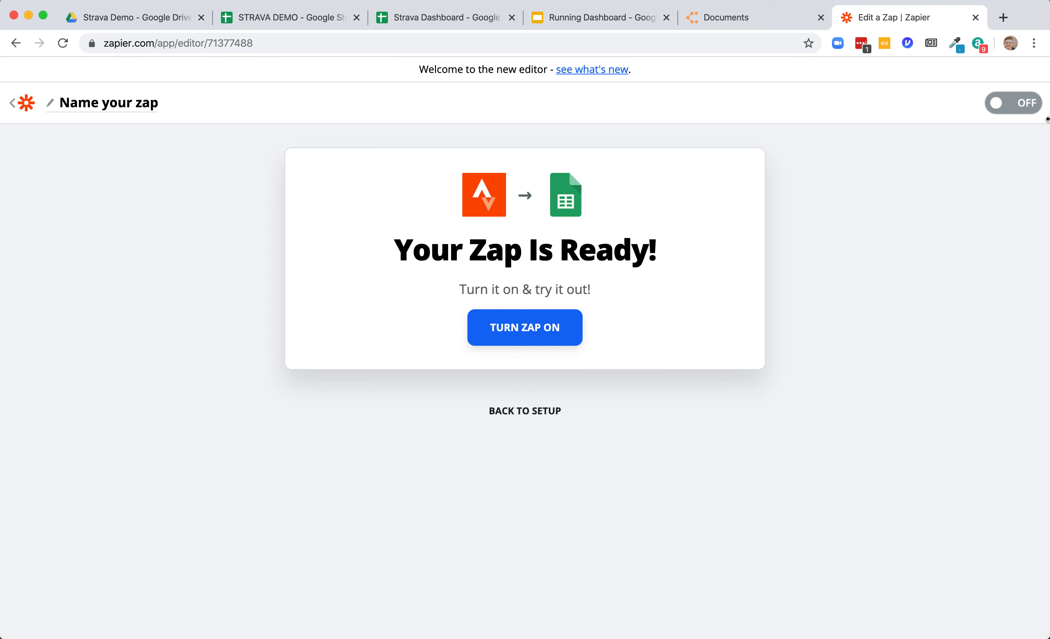
{"action": "left_click", "coordinate": [996, 104]}
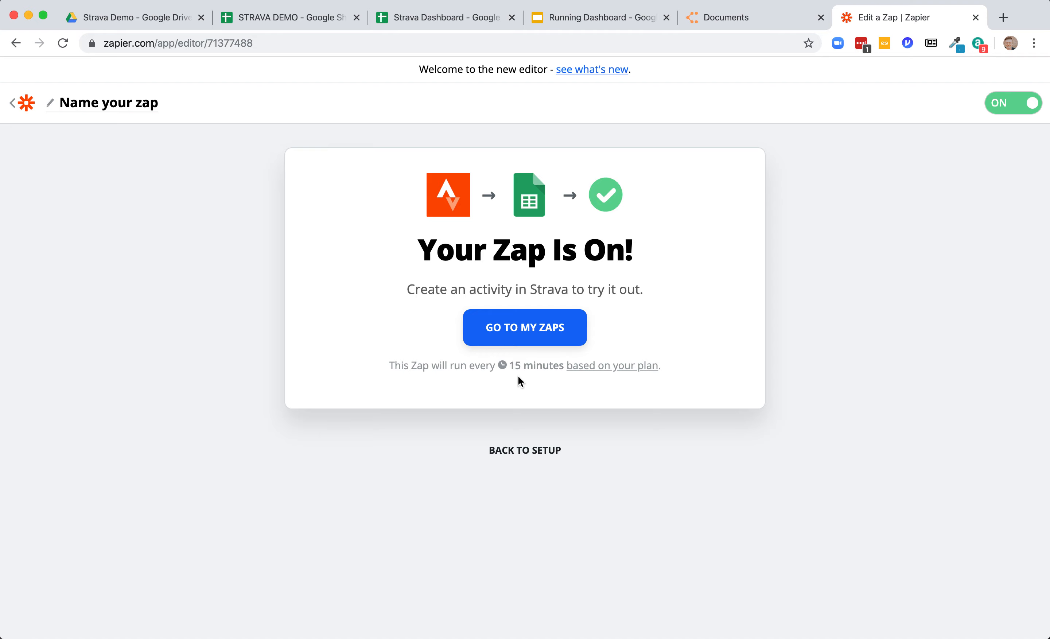
- Switch to the Strava Dashboard spreadsheet and review its activity rows and charts
{"action": "left_click", "coordinate": [437, 18]}
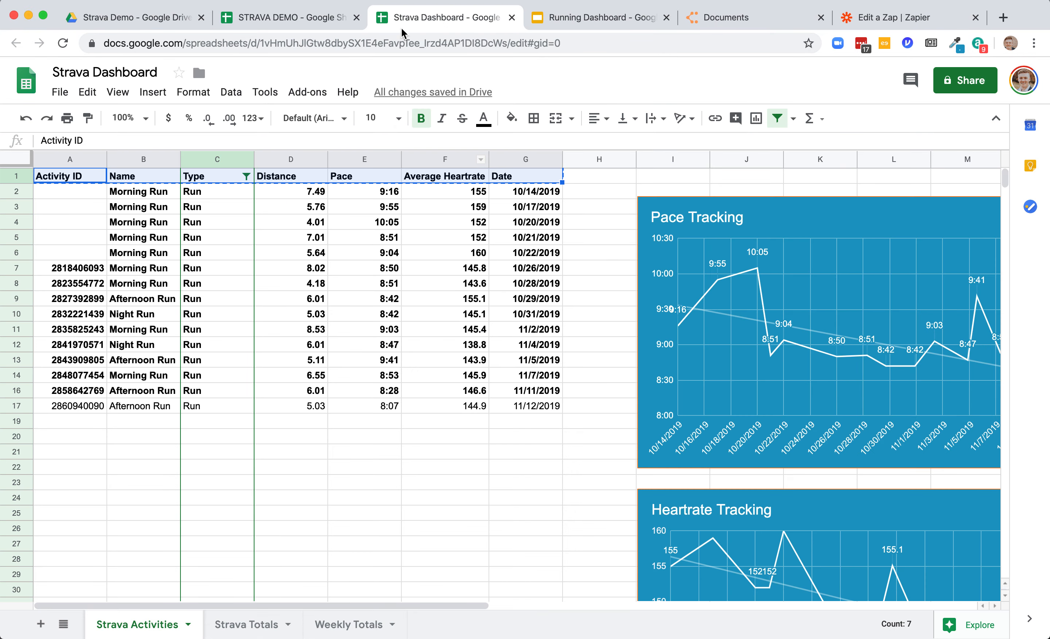
{"action": "left_click", "coordinate": [568, 442]}
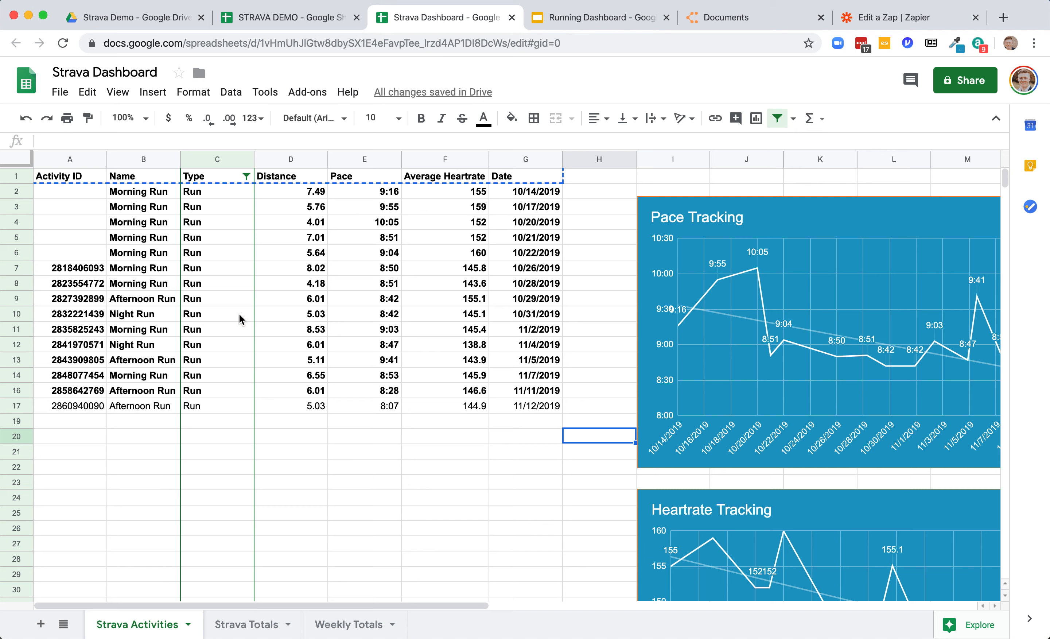
{"action": "left_click_drag", "start_coordinate": [59, 424], "coordinate": [557, 422]}
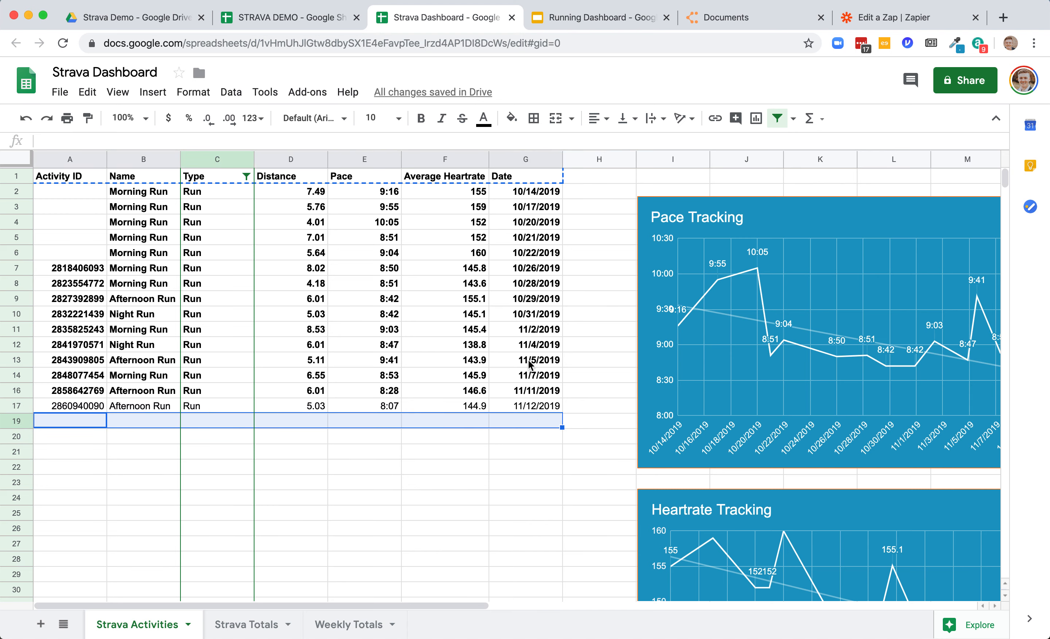
{"action": "scroll", "coordinate": [533, 517], "scroll_direction": "right", "scroll_amount": 5}
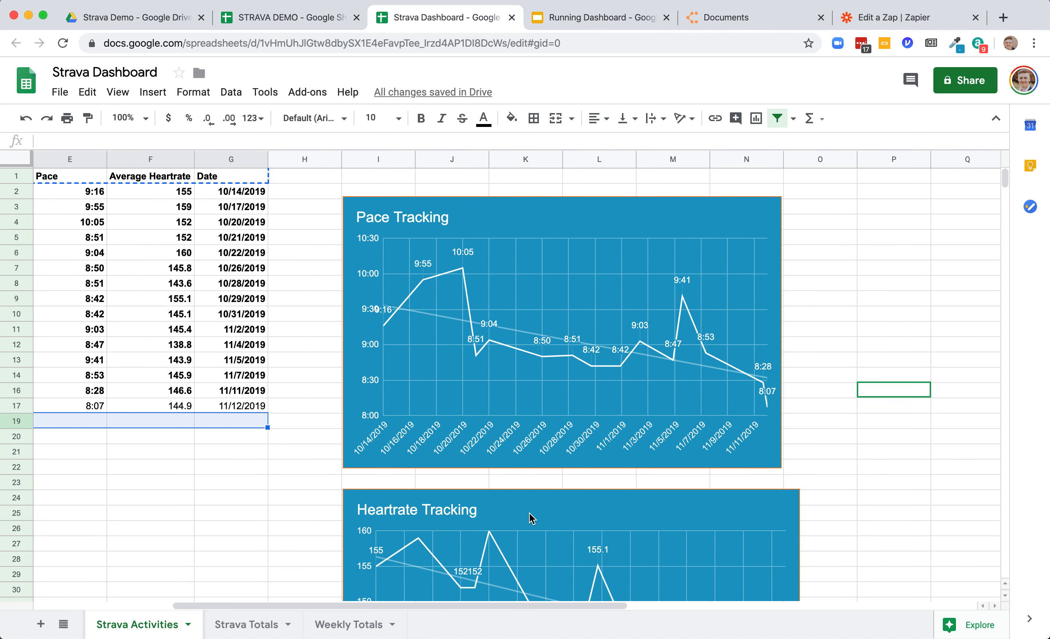
{"action": "scroll", "coordinate": [532, 518], "scroll_direction": "down", "scroll_amount": 1}
{"action": "scroll", "coordinate": [537, 527], "scroll_direction": "up", "scroll_amount": 2}
{"action": "scroll", "coordinate": [537, 527], "scroll_direction": "left", "scroll_amount": 3}
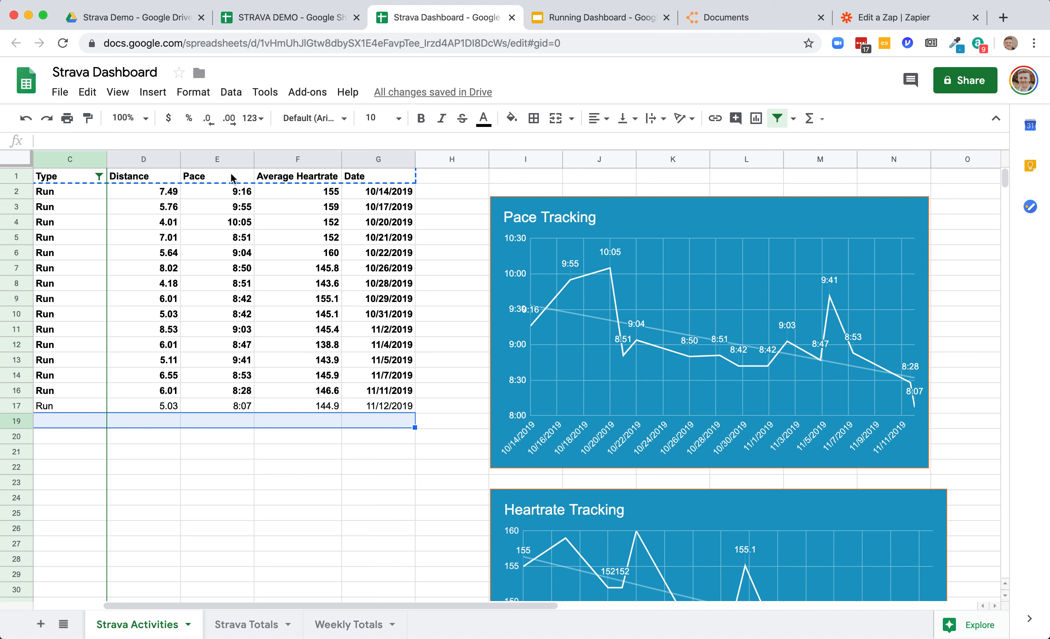
{"action": "left_click", "coordinate": [218, 160]}
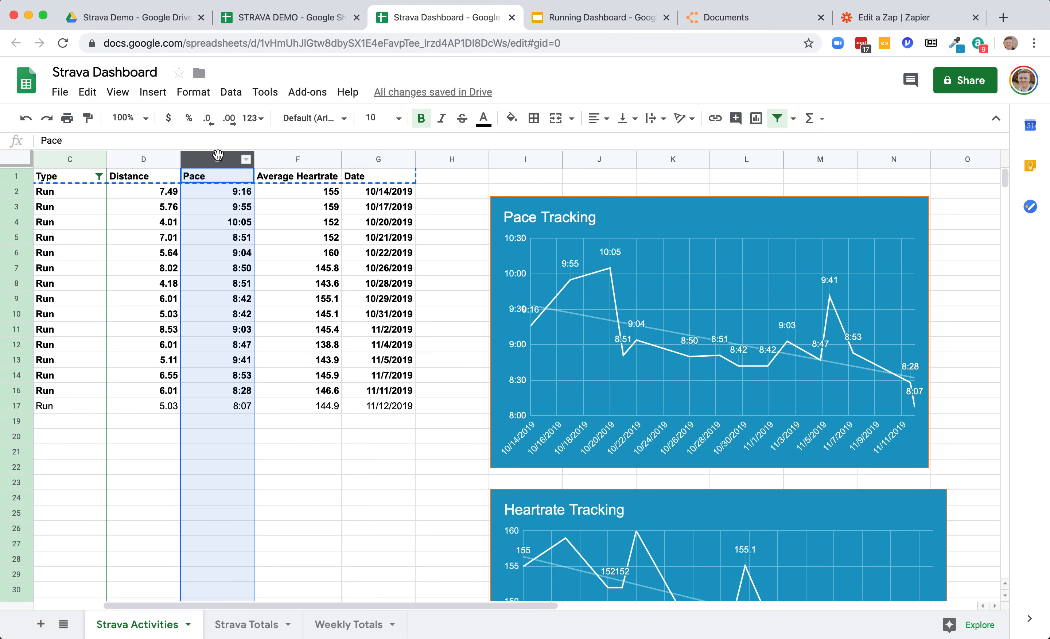
{"action": "left_click", "coordinate": [387, 160], "text": "super"}
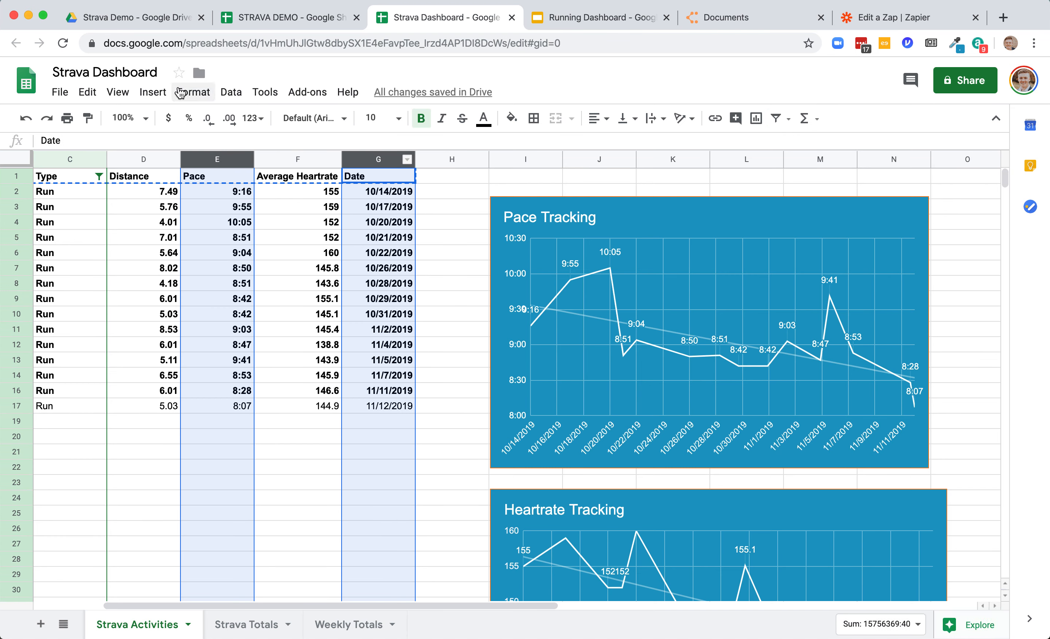
{"action": "left_click", "coordinate": [153, 91]}
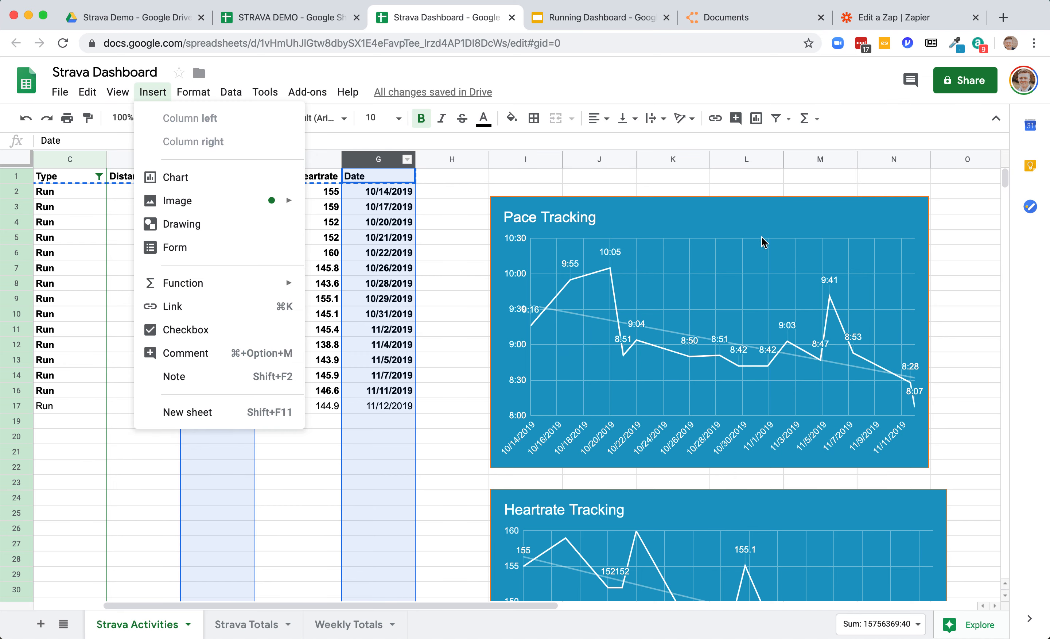
{"action": "left_click", "coordinate": [958, 258]}
- Scroll through the dashboard's Pace and Heartrate tracking charts to review them
{"action": "scroll", "coordinate": [891, 277], "scroll_direction": "down", "scroll_amount": 2}
{"action": "scroll", "coordinate": [892, 280], "scroll_direction": "up", "scroll_amount": 2}
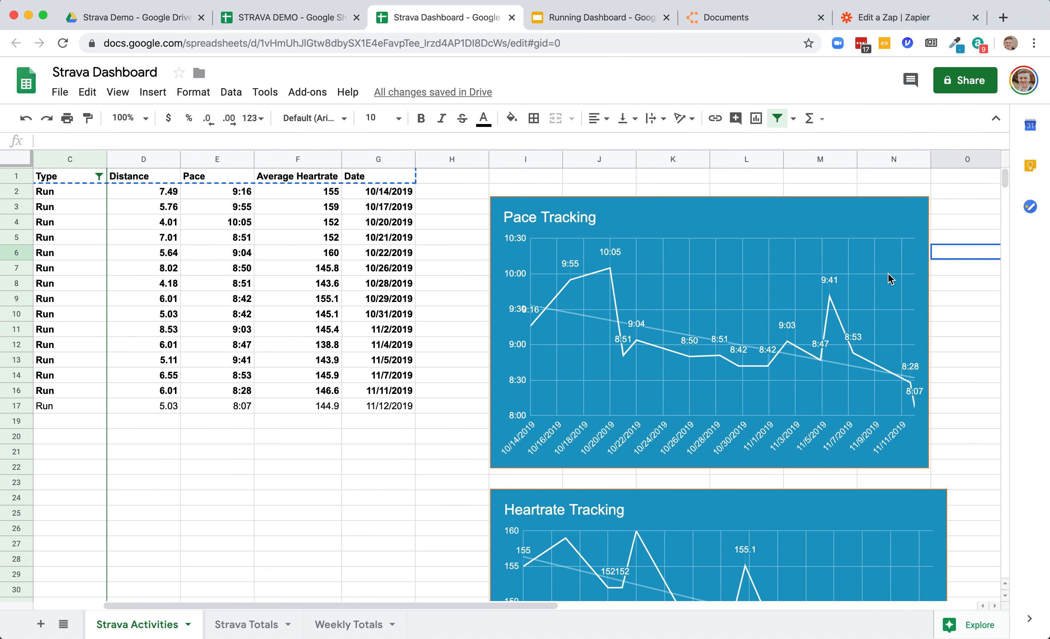
{"action": "scroll", "coordinate": [891, 279], "scroll_direction": "right", "scroll_amount": 3}
{"action": "scroll", "coordinate": [891, 279], "scroll_direction": "down", "scroll_amount": 2}
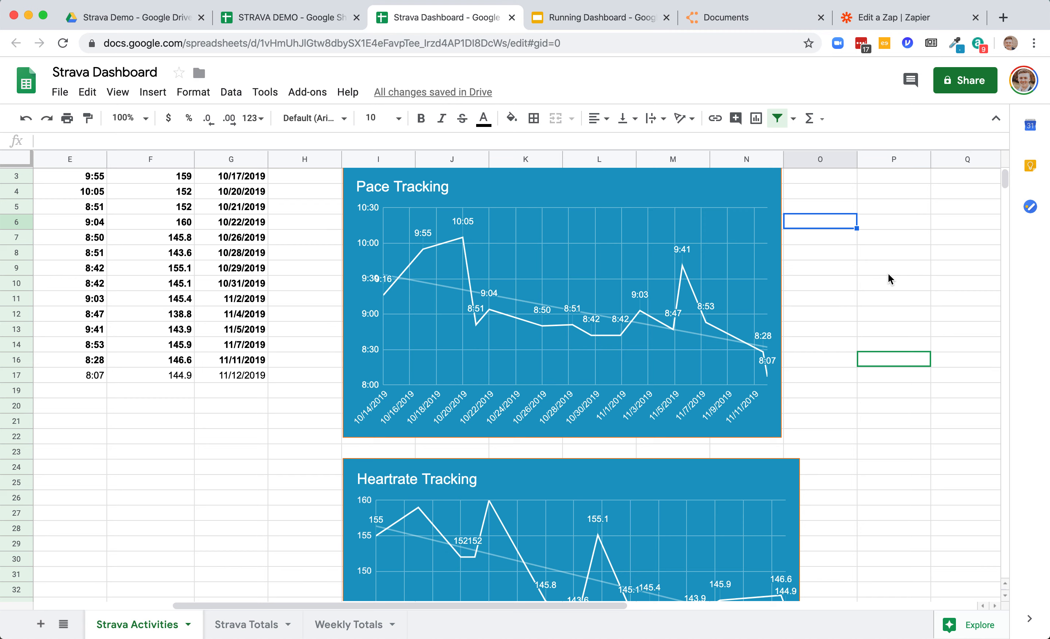
{"action": "scroll", "coordinate": [891, 279], "scroll_direction": "down", "scroll_amount": 8}
{"action": "scroll", "coordinate": [890, 279], "scroll_direction": "down", "scroll_amount": 8}
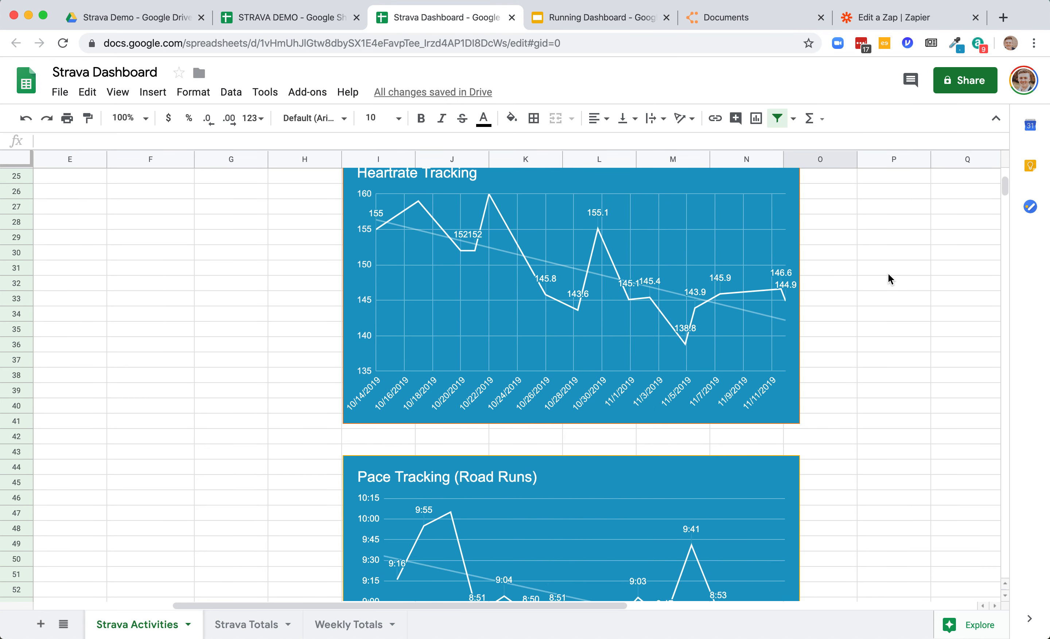
{"action": "scroll", "coordinate": [616, 349], "scroll_direction": "up", "scroll_amount": 17}
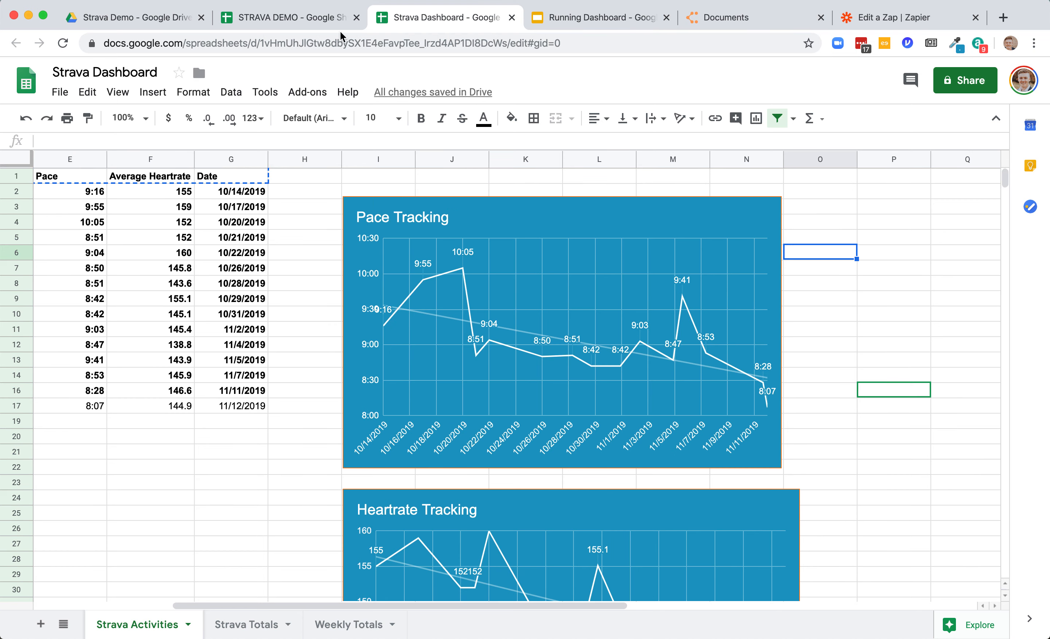
- Switch to the Running Dashboard slides and start importing a chart from the Strava Dashboard spreadsheet, then cancel the import
{"action": "left_click", "coordinate": [569, 26]}
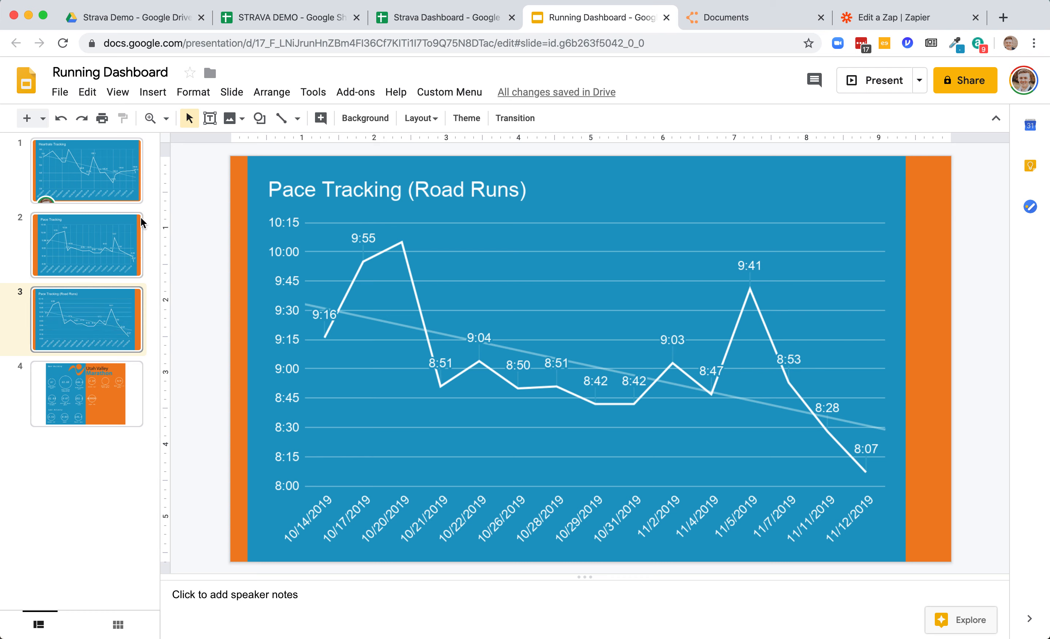
{"action": "left_click", "coordinate": [153, 91]}
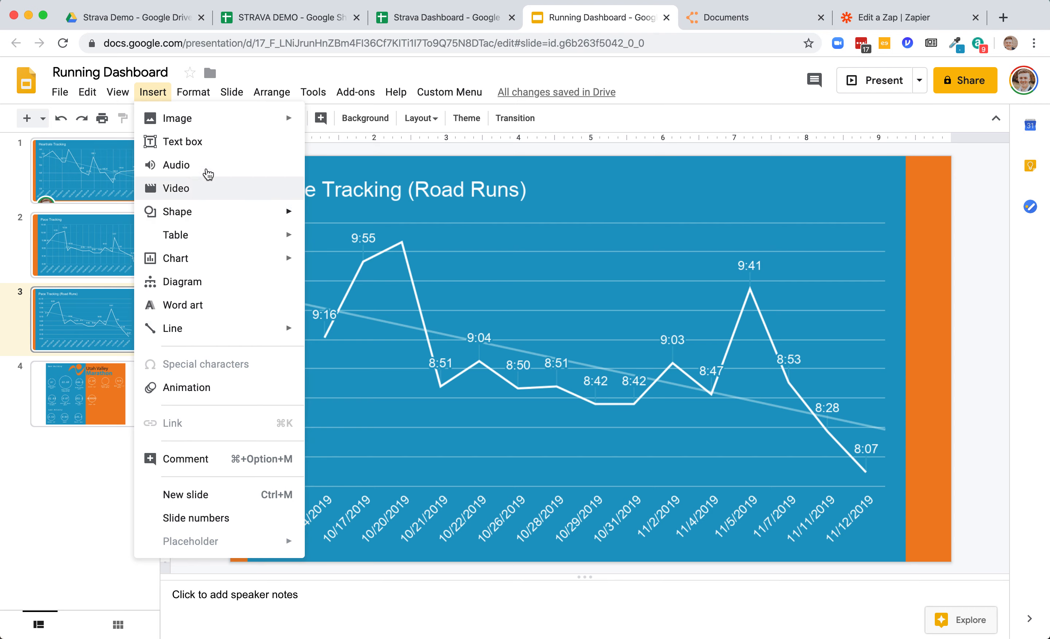
{"action": "mouse_move", "coordinate": [267, 258]}
{"action": "left_click", "coordinate": [378, 374]}
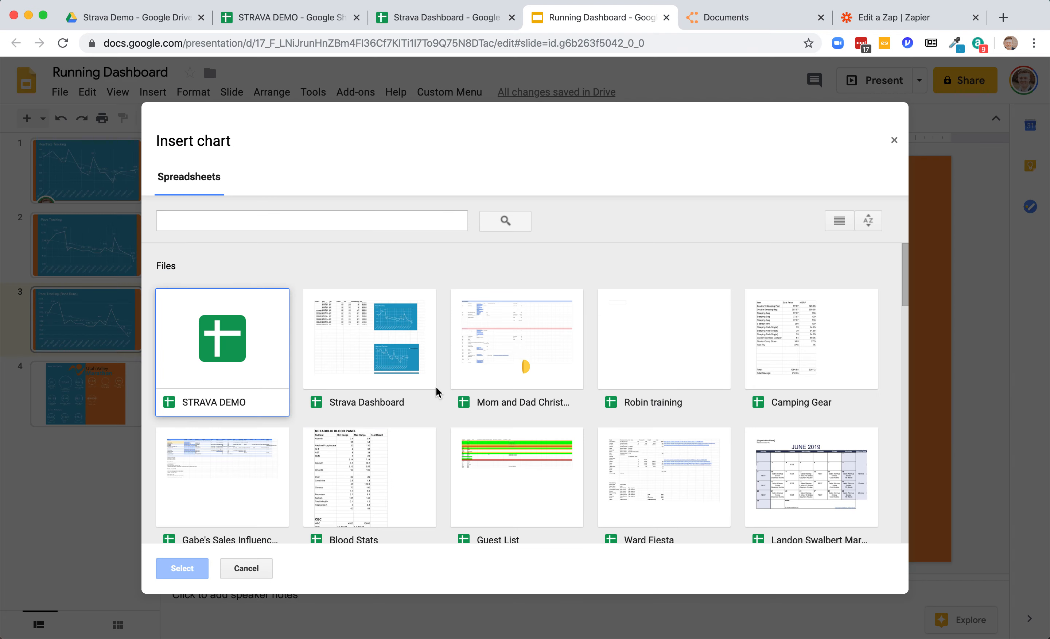
{"action": "double_click", "coordinate": [406, 352]}
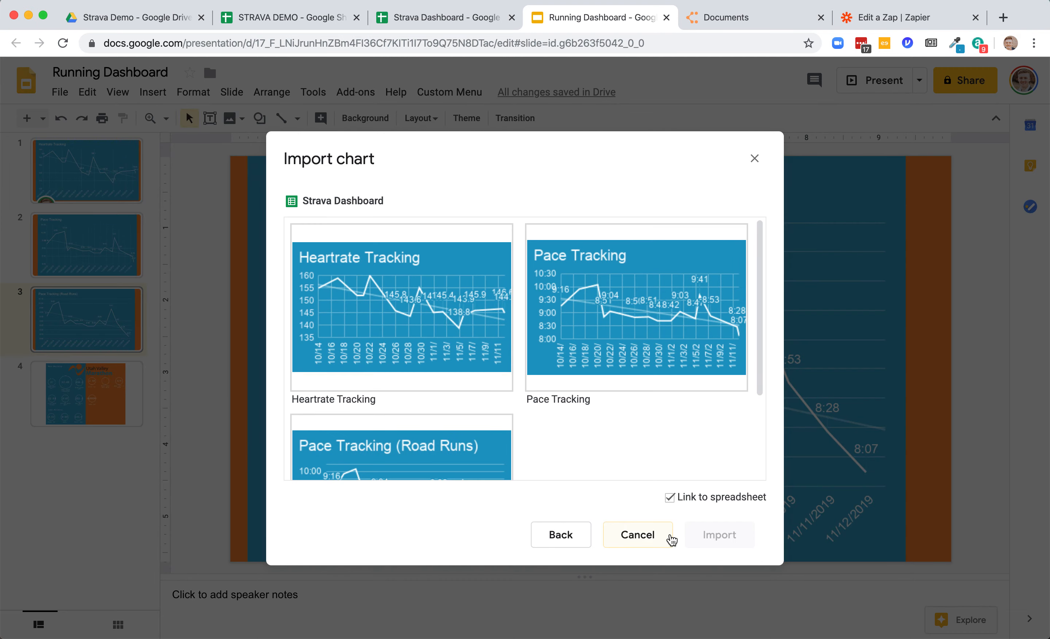
{"action": "left_click", "coordinate": [669, 539]}
- Open the stats slide, then switch to Lucidchart and open the Running Stats document
{"action": "left_click", "coordinate": [105, 410]}
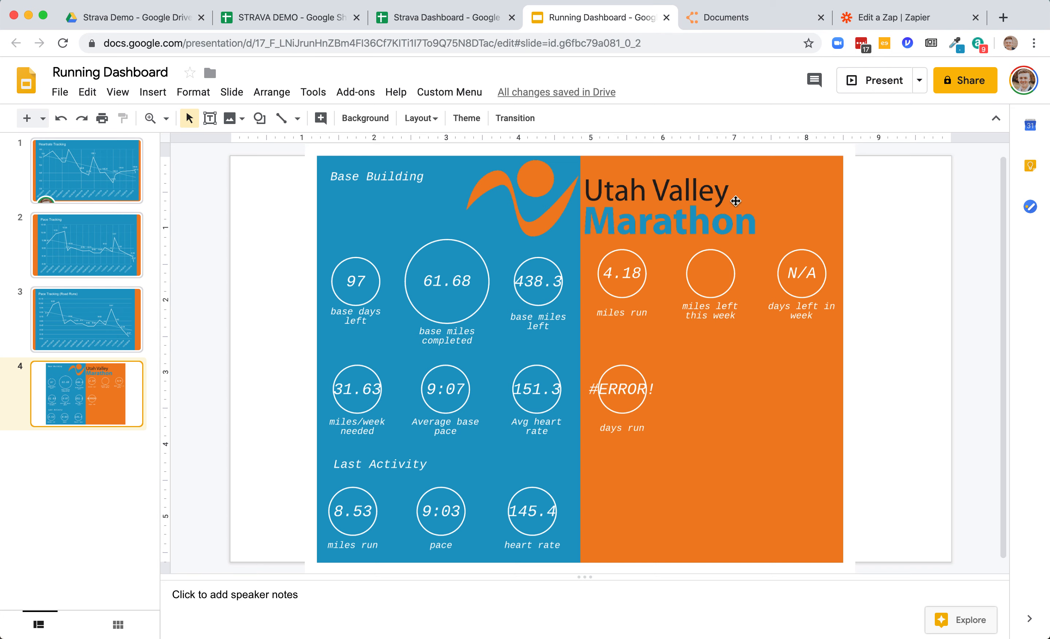
{"action": "left_click", "coordinate": [739, 18]}
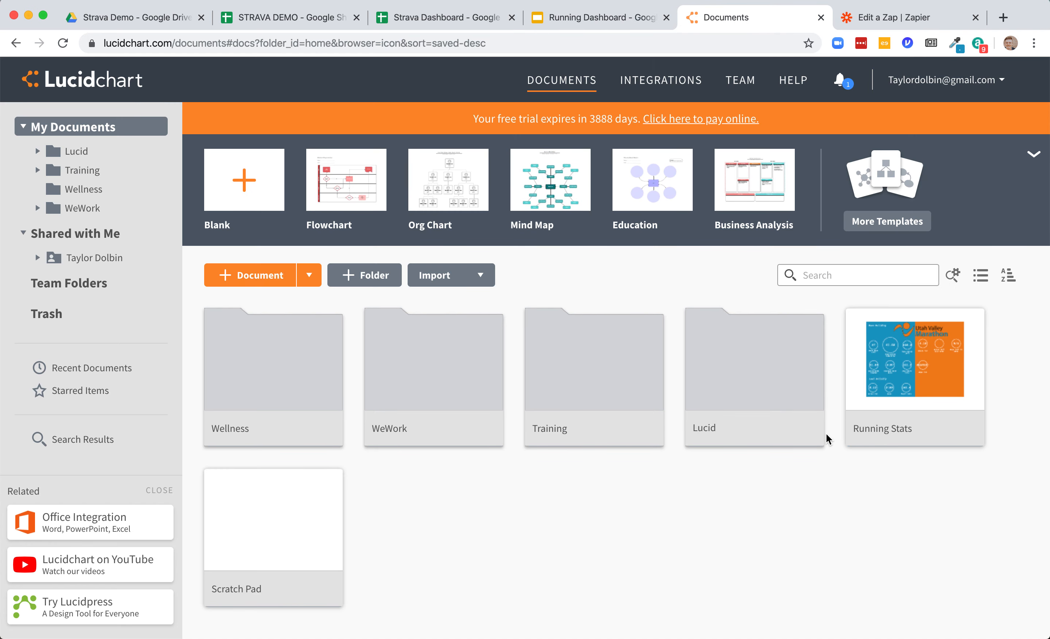
{"action": "left_click", "coordinate": [891, 434]}
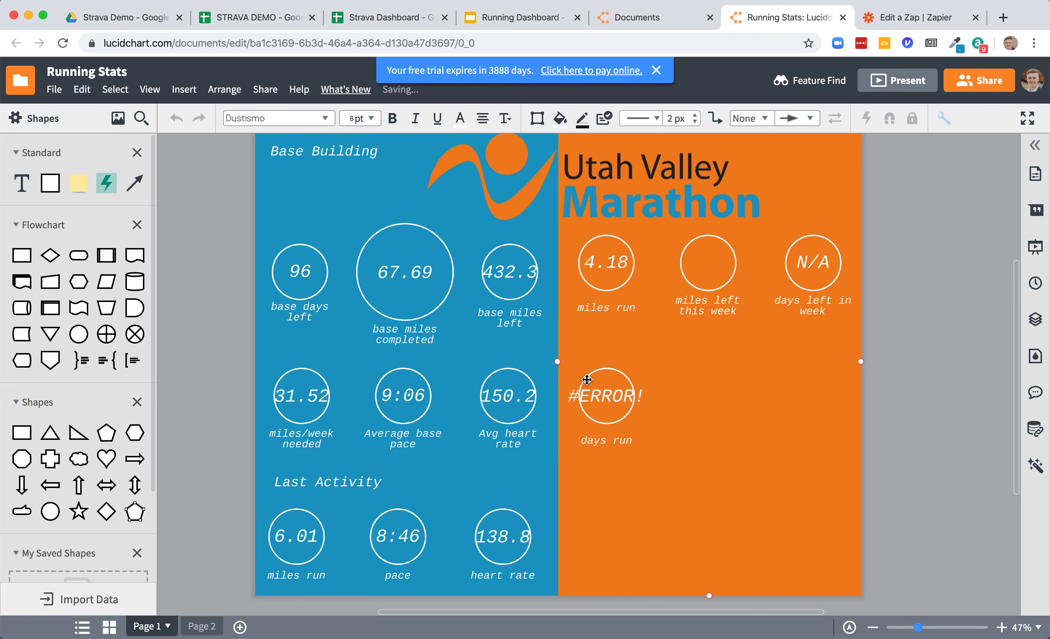
- Open the Data Linking panel and switch the linked dataset to the Strava Activities sheet
{"action": "scroll", "coordinate": [672, 258], "scroll_direction": "down", "scroll_amount": 1}
{"action": "scroll", "coordinate": [672, 258], "scroll_direction": "right", "scroll_amount": 1}
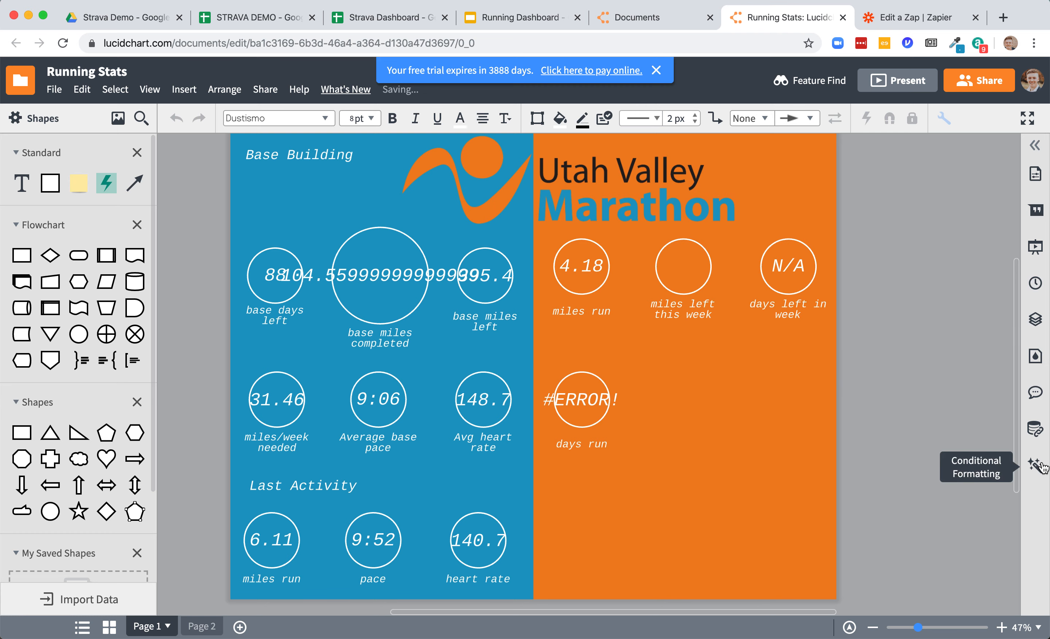
{"action": "left_click", "coordinate": [1036, 429]}
{"action": "scroll", "coordinate": [987, 447], "scroll_direction": "down", "scroll_amount": 7}
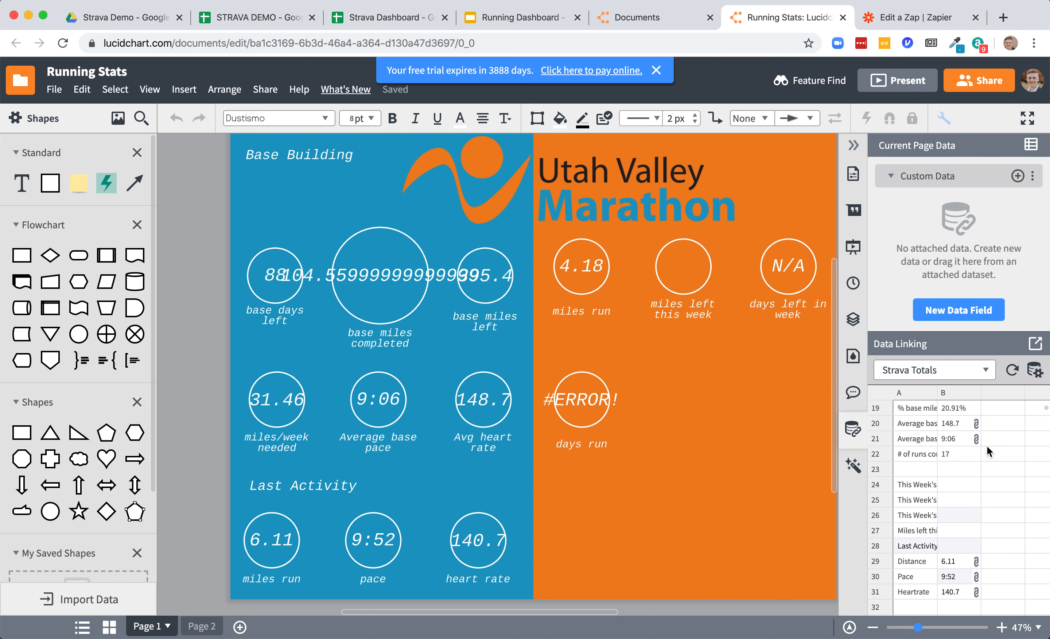
{"action": "scroll", "coordinate": [987, 446], "scroll_direction": "up", "scroll_amount": 3}
{"action": "left_click", "coordinate": [986, 370]}
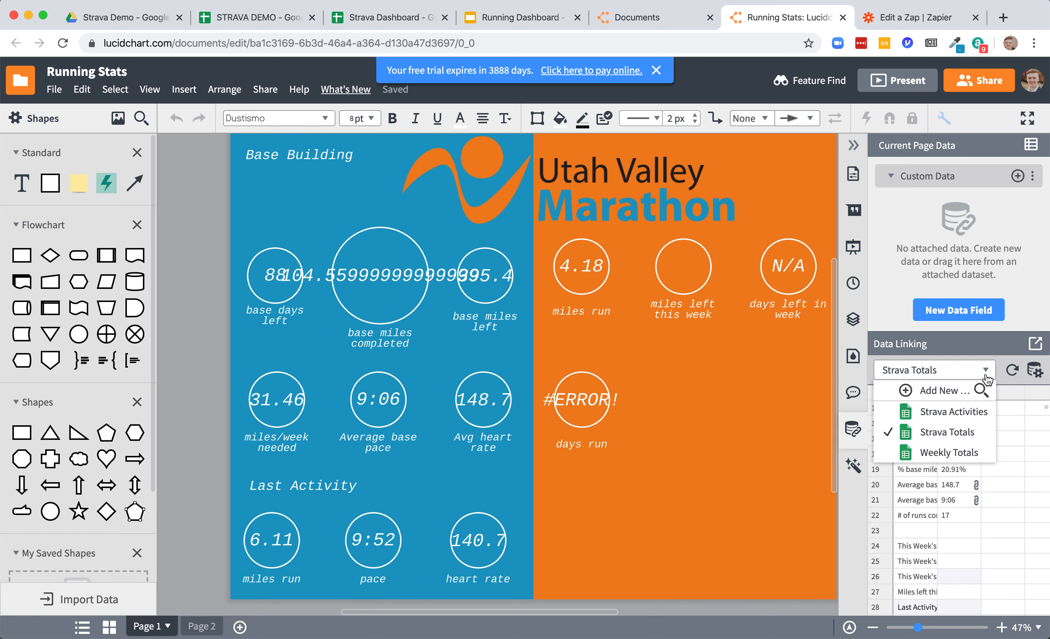
{"action": "left_click", "coordinate": [964, 412]}
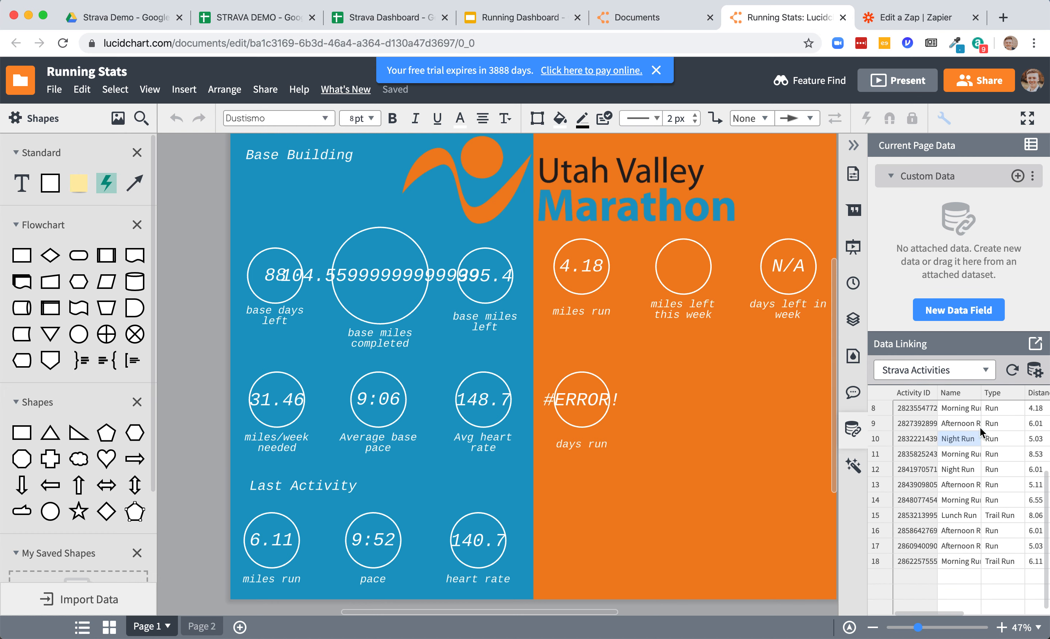
- Inspect the Strava Activities rows and the linked Last Activity shapes on the canvas
{"action": "left_click", "coordinate": [994, 426]}
{"action": "left_click_drag", "start_coordinate": [833, 412], "coordinate": [1004, 424]}
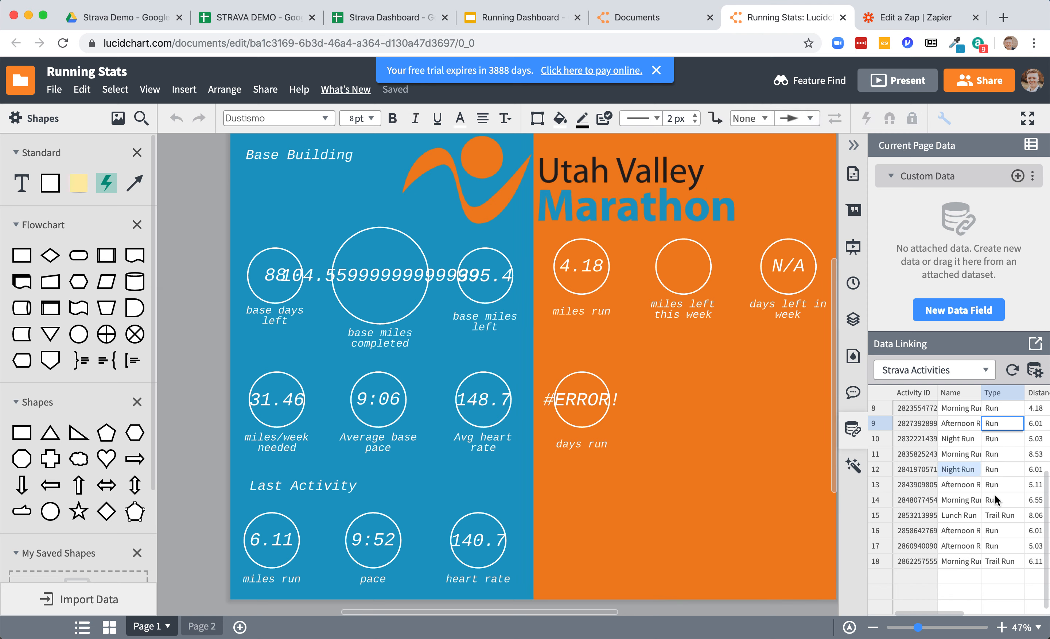
{"action": "left_click", "coordinate": [414, 291]}
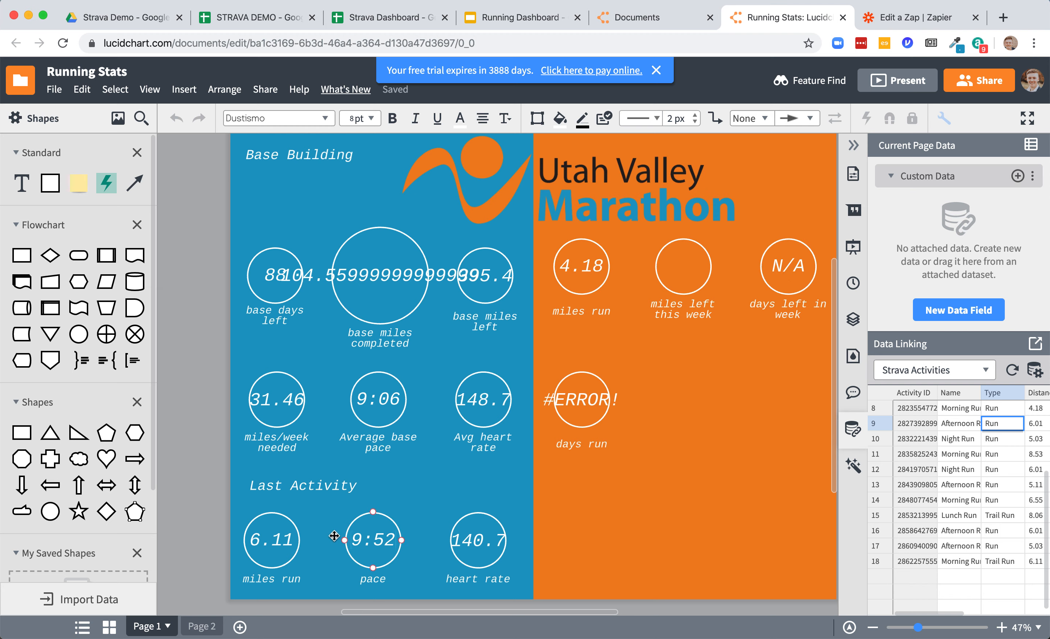
{"action": "left_click", "coordinate": [548, 313]}
{"action": "left_click", "coordinate": [419, 484]}
- Return to the Running Dashboard presentation and browse through its chart slides
{"action": "left_click", "coordinate": [521, 18]}
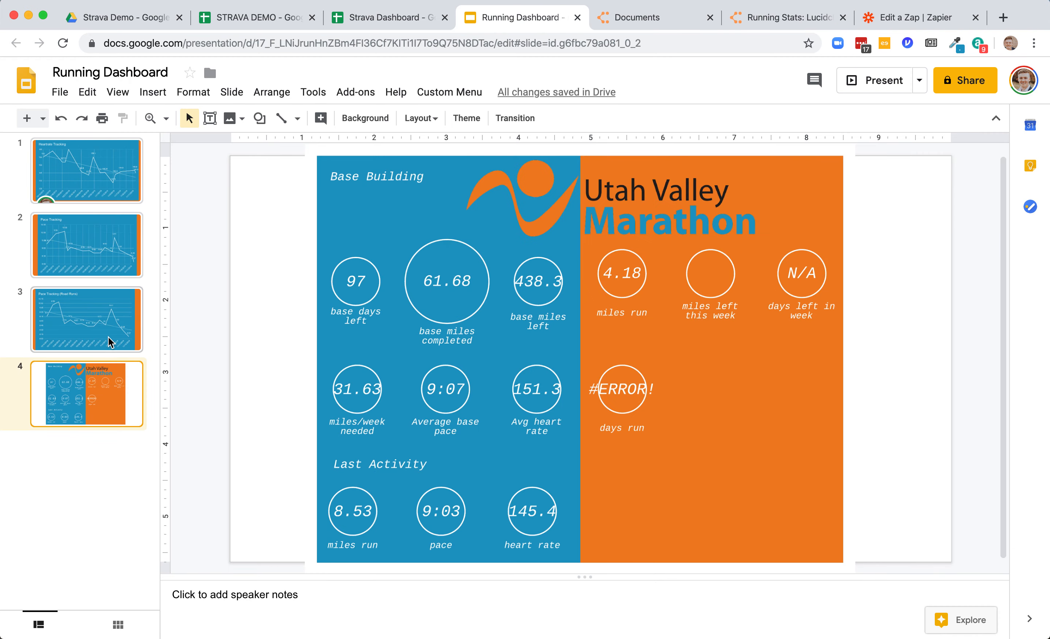
{"action": "left_click", "coordinate": [107, 254]}
{"action": "left_click", "coordinate": [100, 293]}
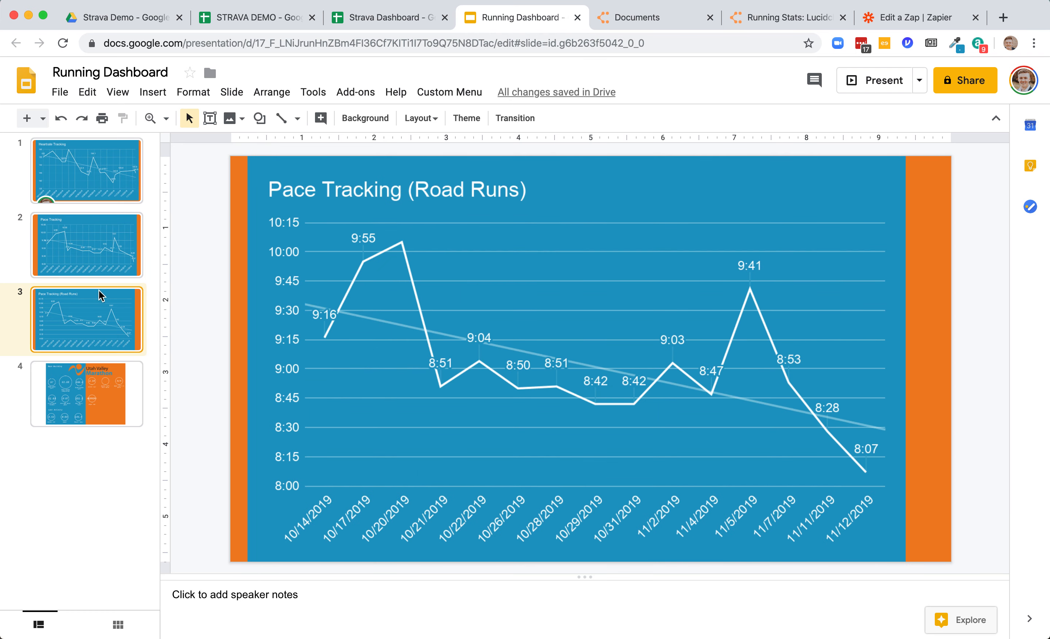
{"action": "left_click", "coordinate": [105, 282]}
{"action": "left_click", "coordinate": [131, 196]}
{"action": "left_click", "coordinate": [117, 234]}
{"action": "left_click", "coordinate": [106, 307]}
{"action": "left_click", "coordinate": [105, 233]}
{"action": "left_click", "coordinate": [107, 189]}
{"action": "left_click", "coordinate": [110, 226]}
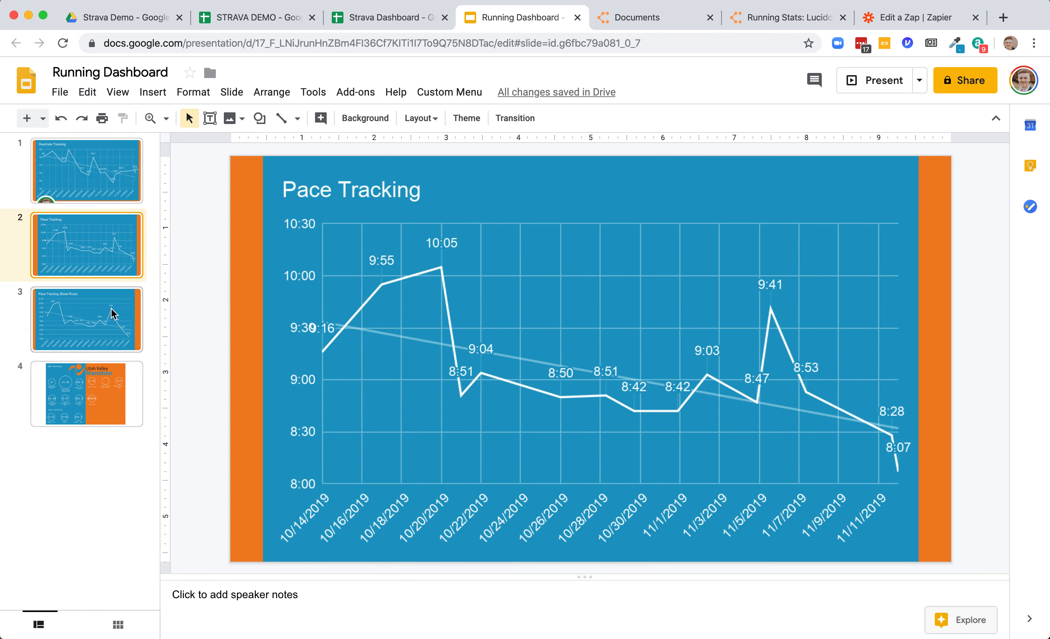
{"action": "left_click", "coordinate": [111, 310]}
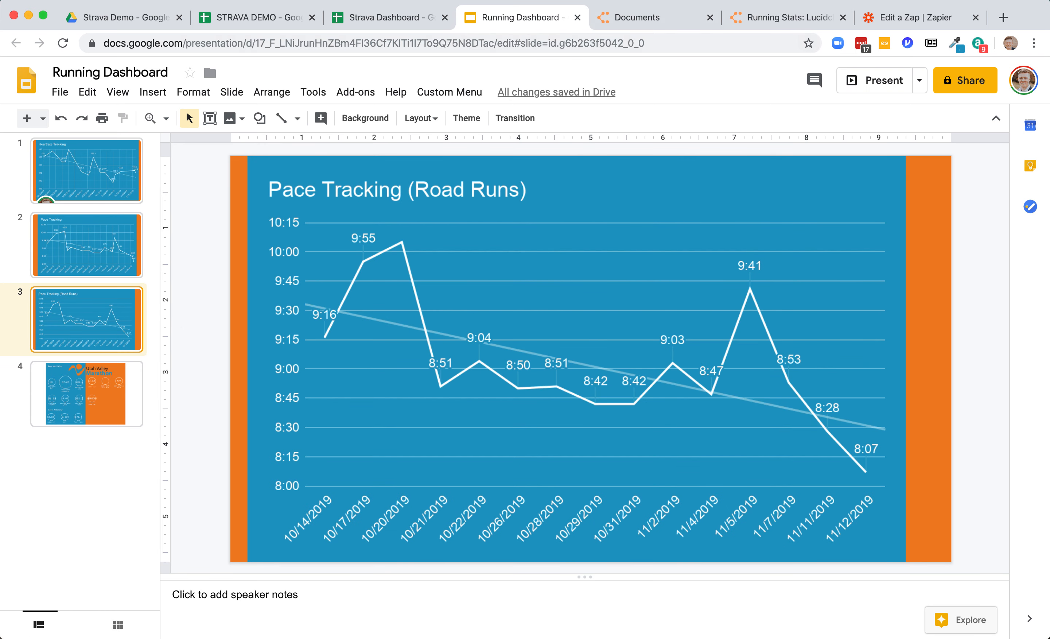